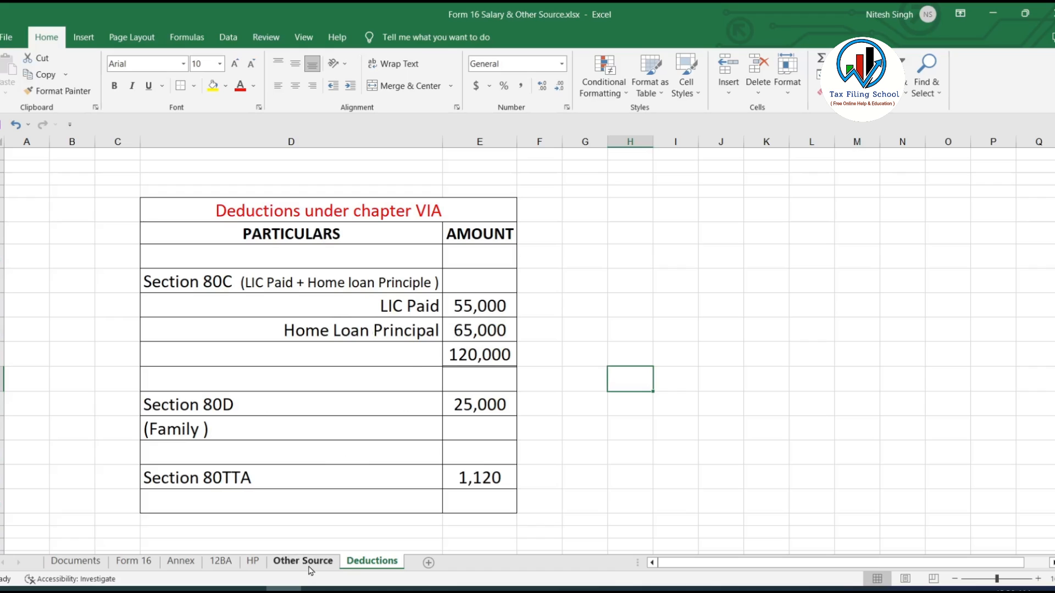
Review the Form 16, house property, other source and deductions sheets, then switch to the e-Filing portal.
click(154, 563)
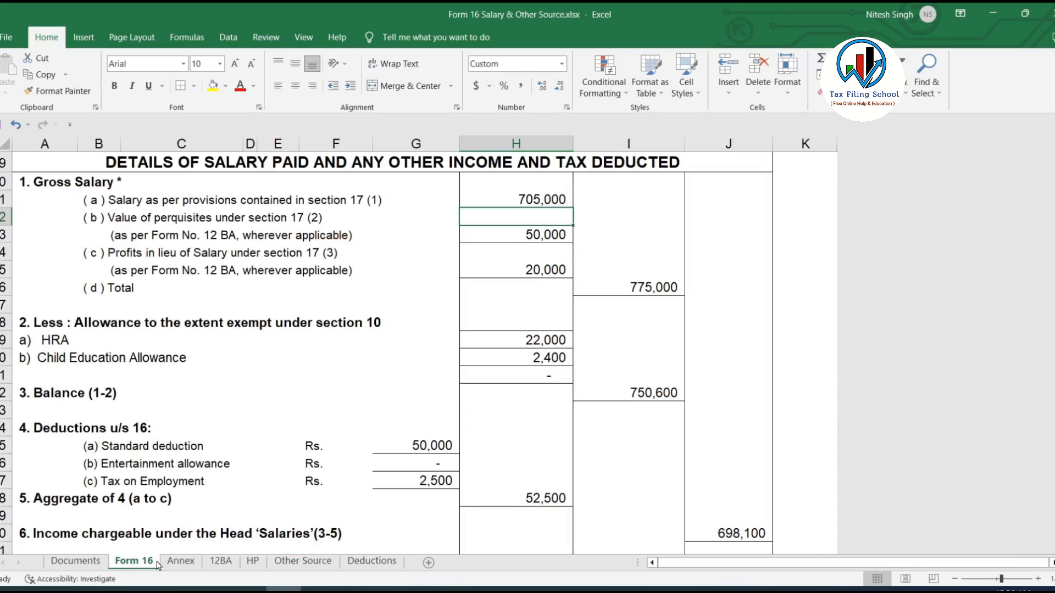
click(253, 562)
click(303, 562)
click(369, 563)
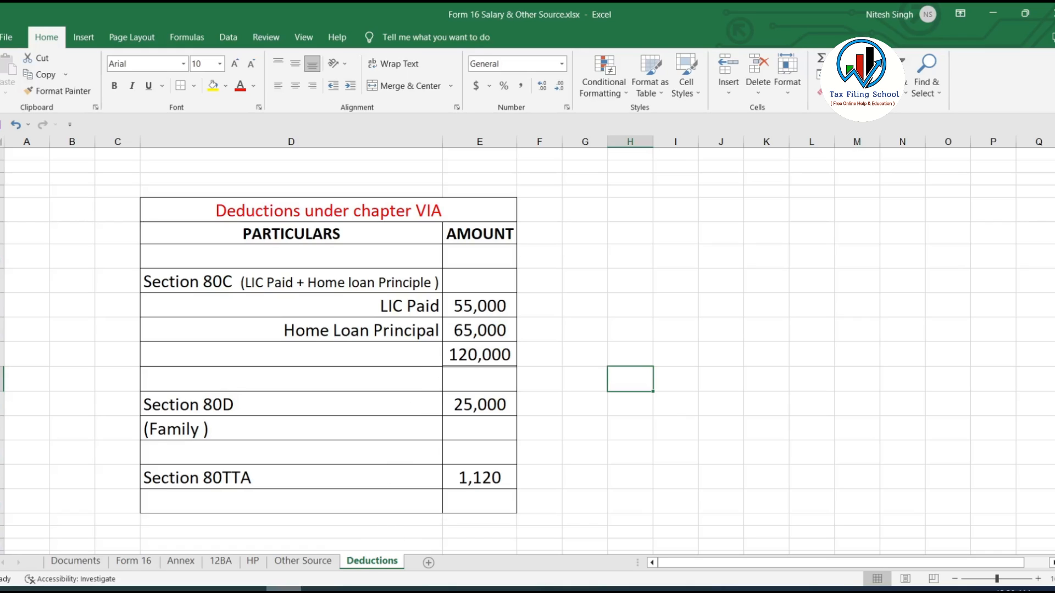
click(319, 590)
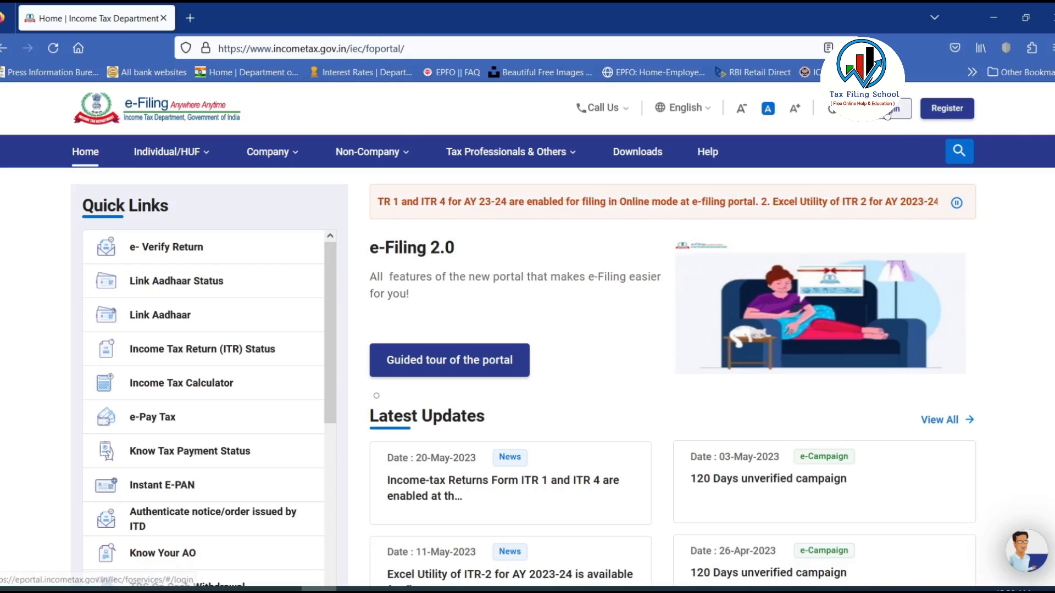
Log in with the User ID and password, then browse the dashboard's e-File and Services menus.
click(888, 113)
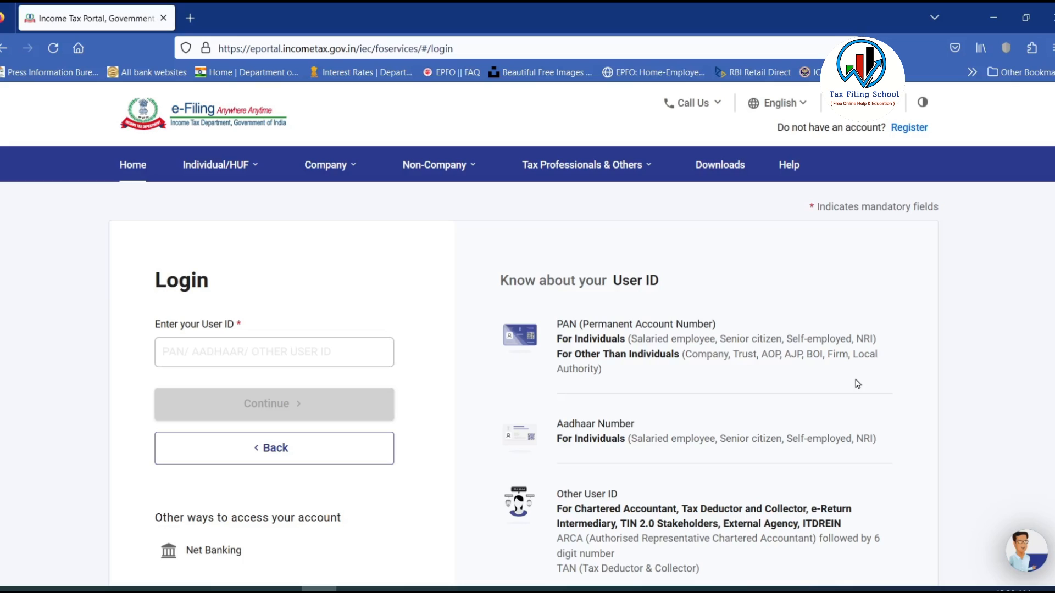
click(280, 351)
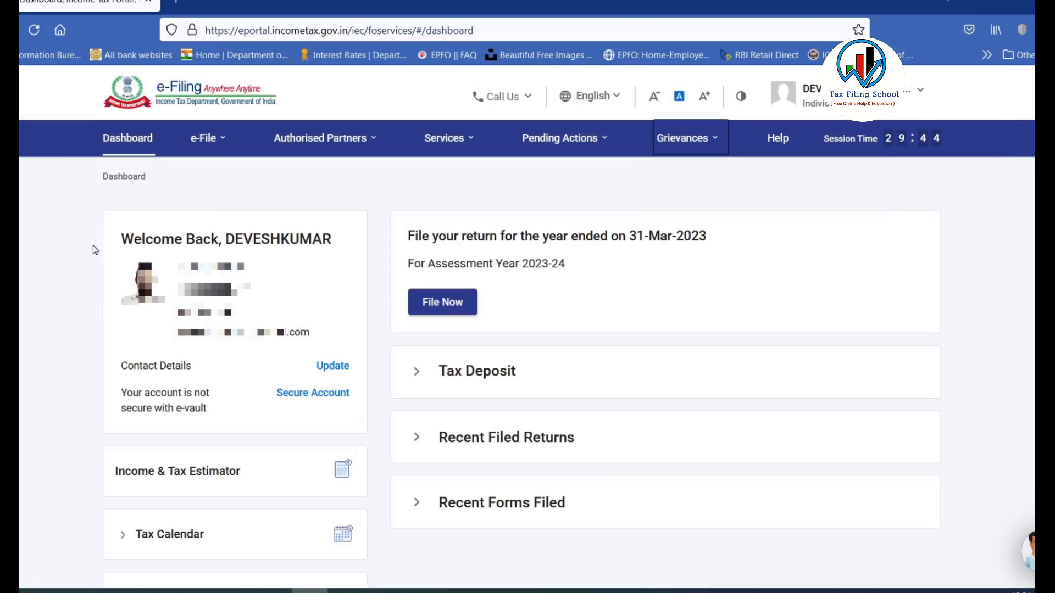
click(208, 140)
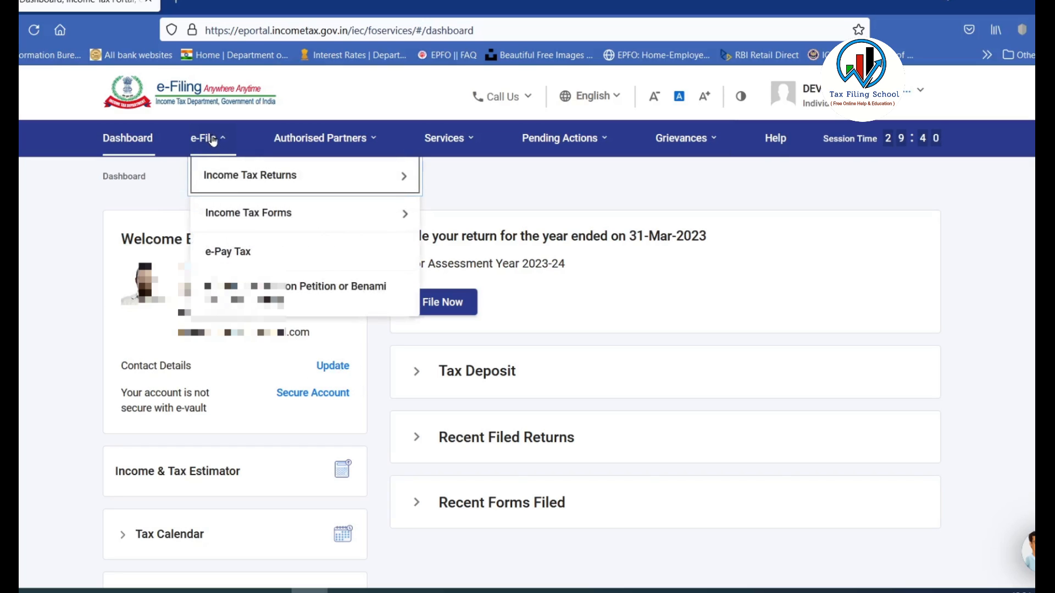
mouse_move(219, 178)
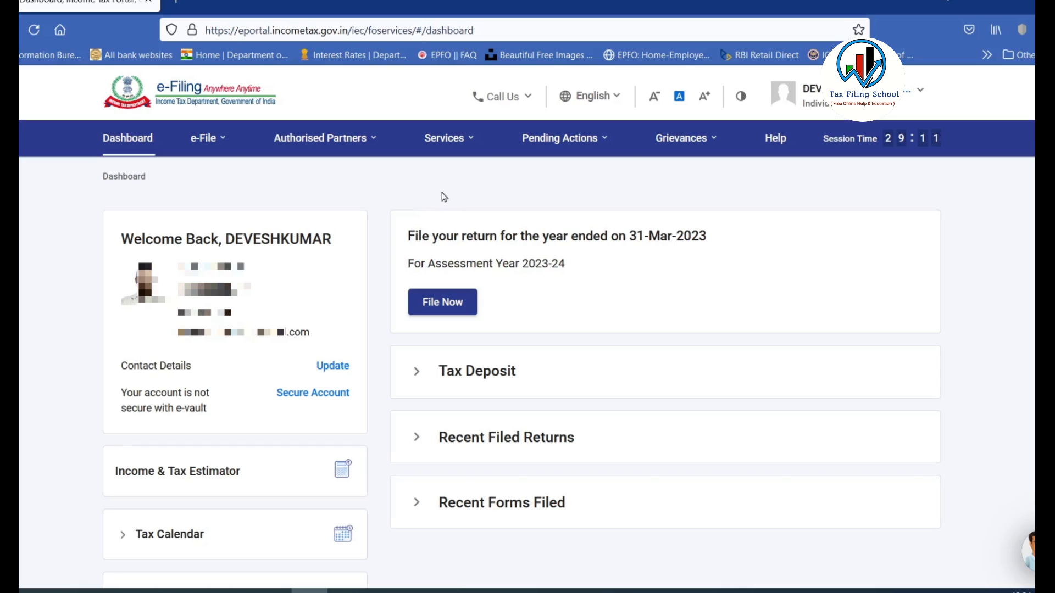
mouse_move(459, 142)
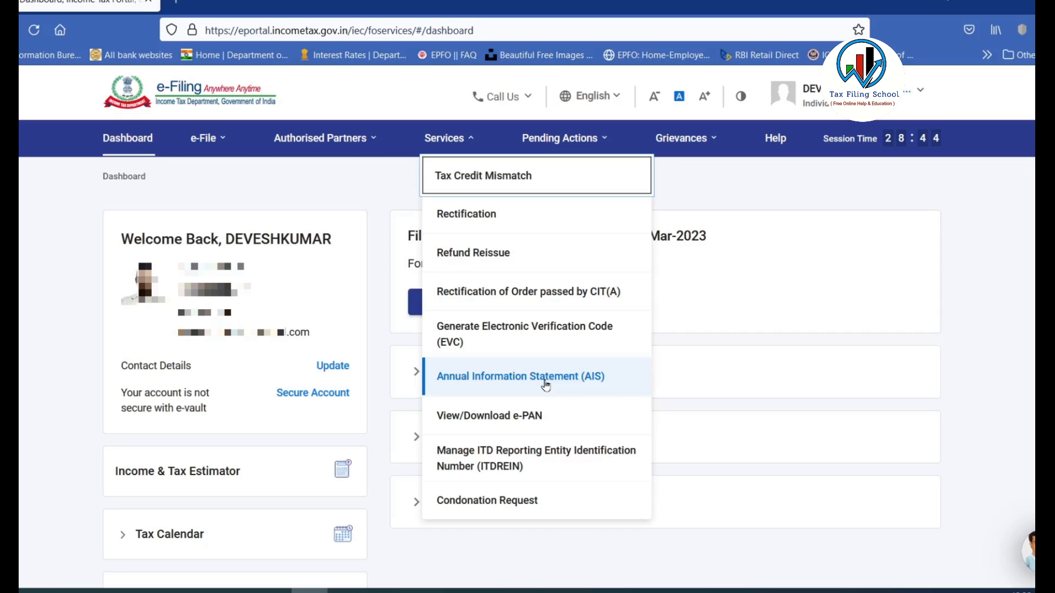
click(788, 272)
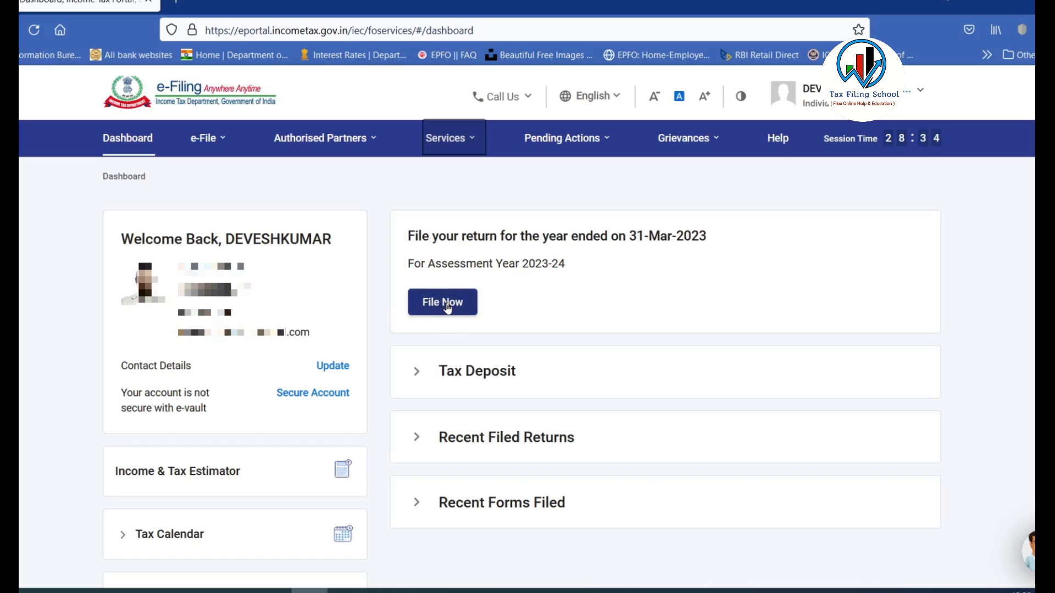
click(206, 138)
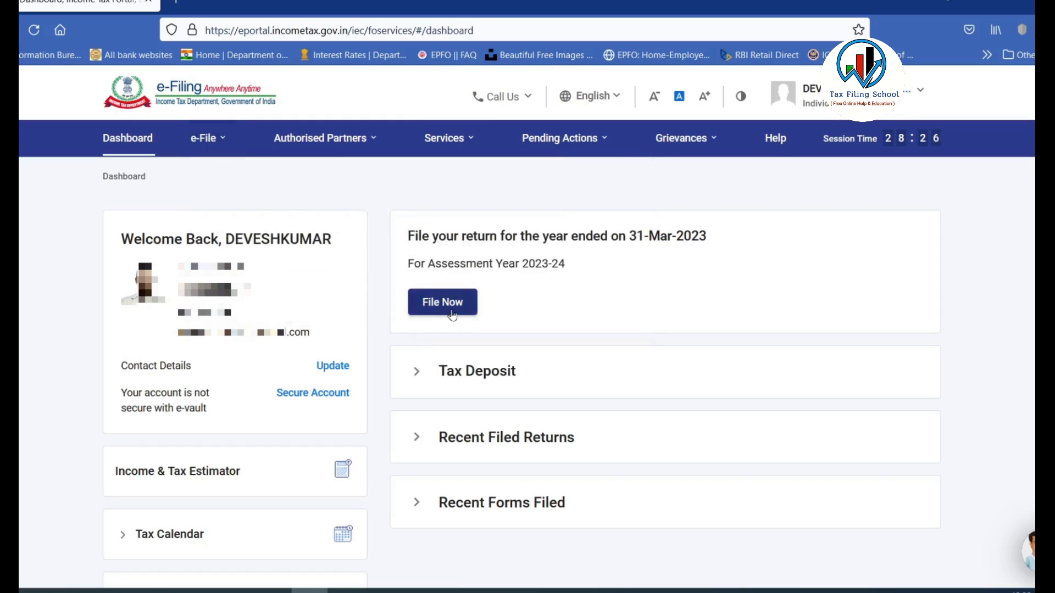
Start a new online income tax return for assessment year 2023-24 (Current A.Y.).
click(447, 308)
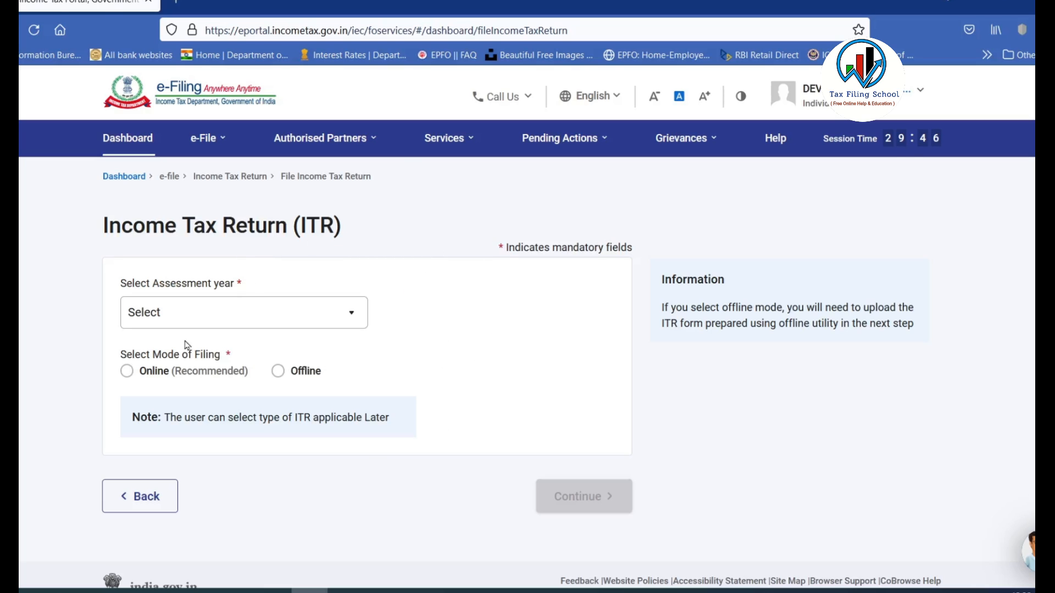
click(341, 316)
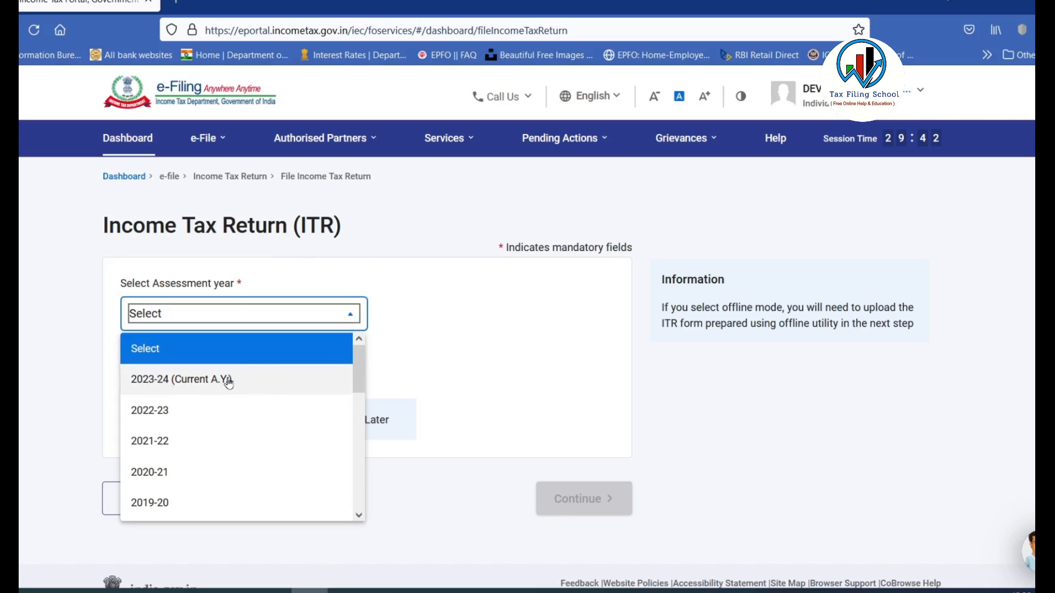
click(190, 380)
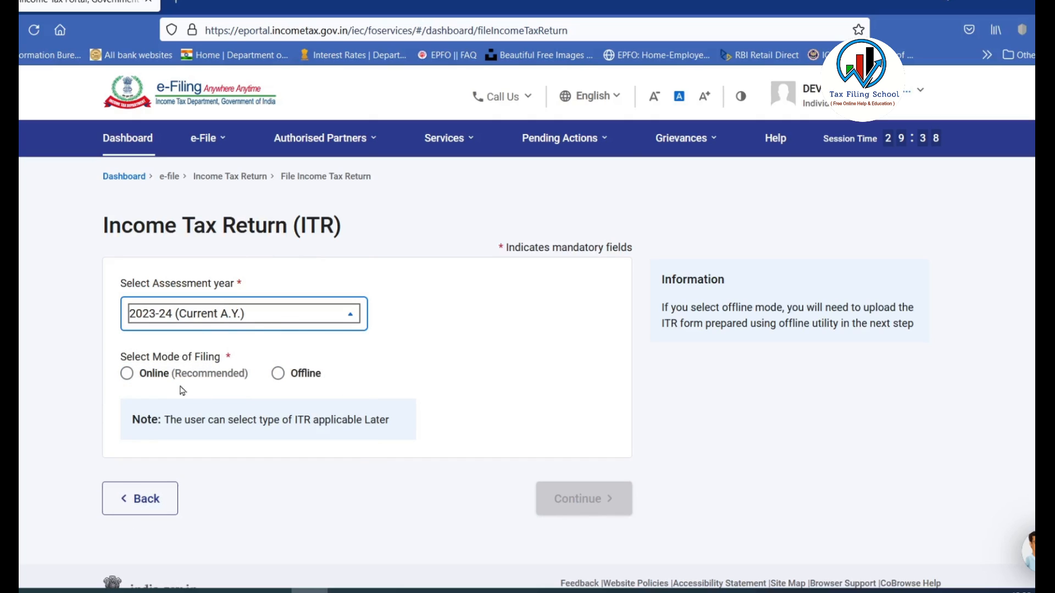
click(127, 377)
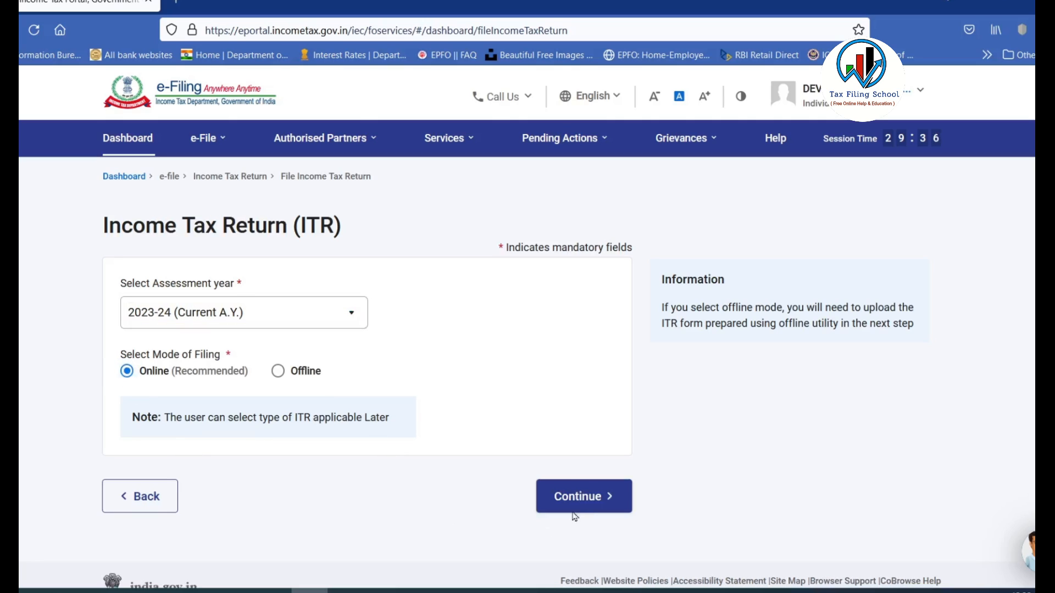
click(598, 496)
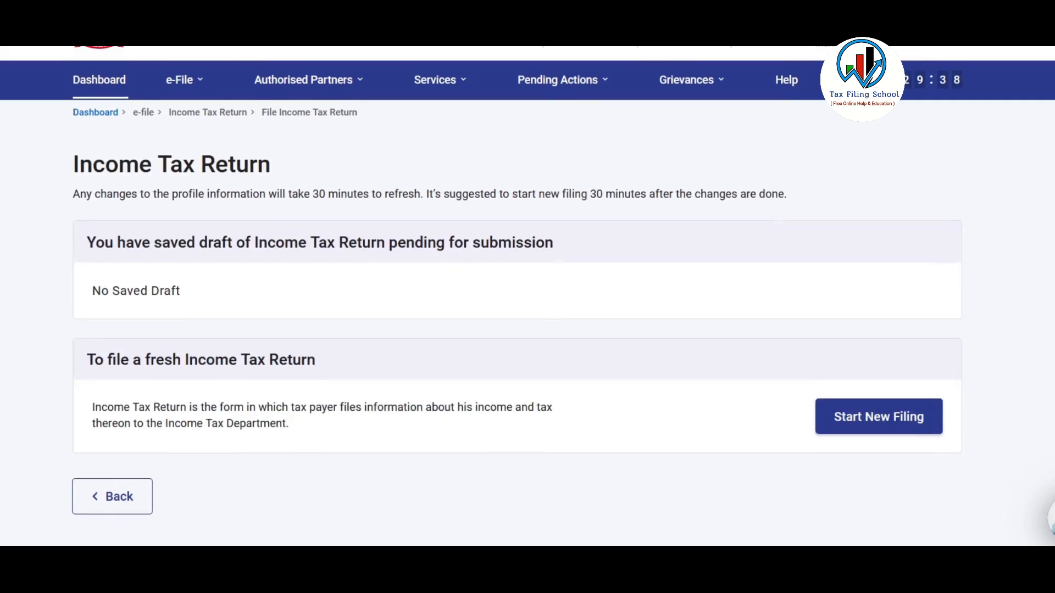
scroll(528, 297, down, 2)
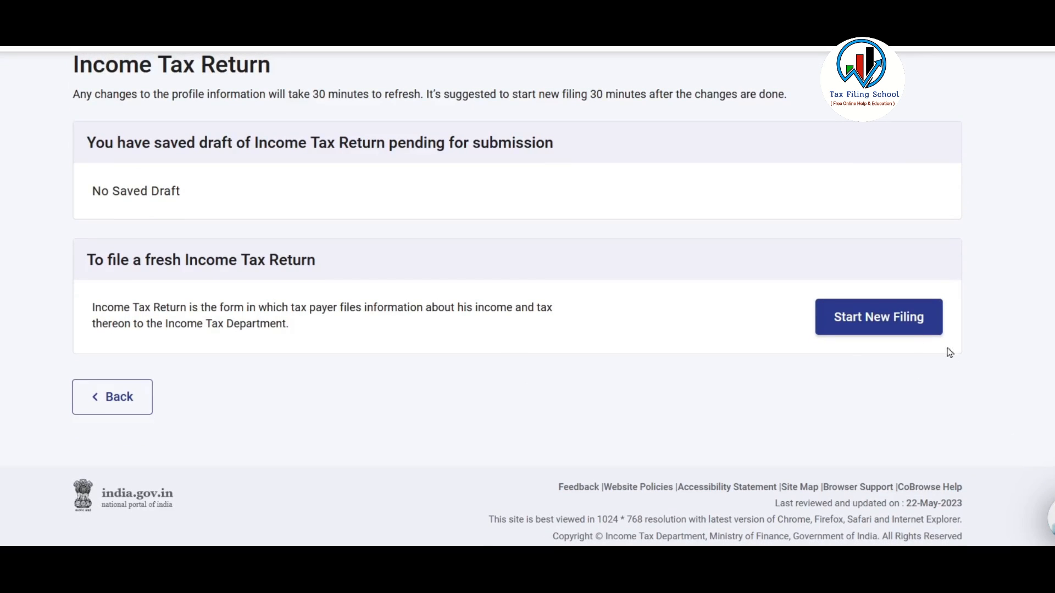
click(877, 320)
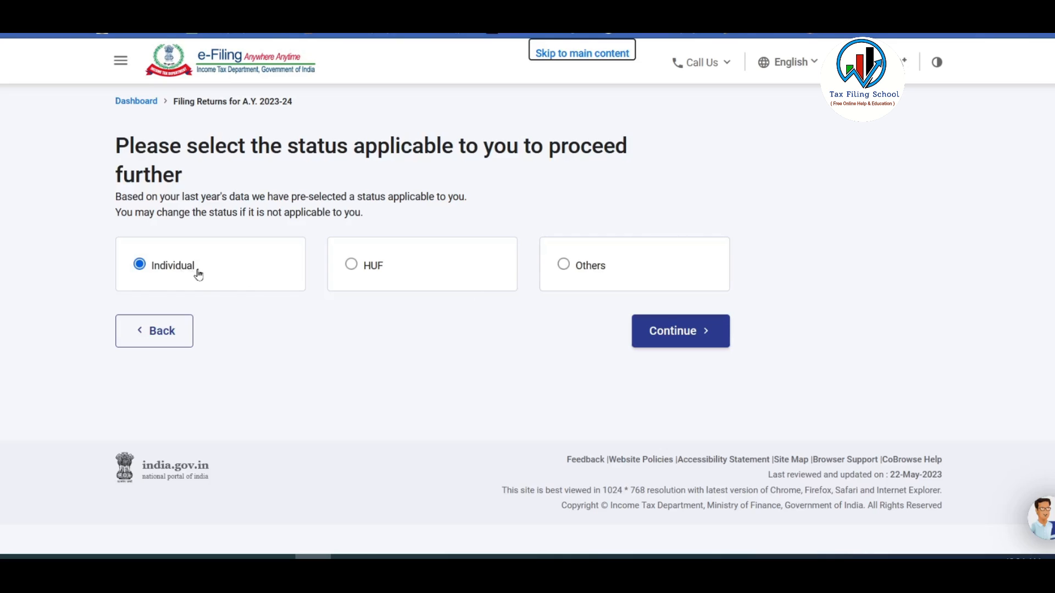
Keep Individual status, select the ITR-1 form and begin the ITR-1 filing steps.
click(695, 342)
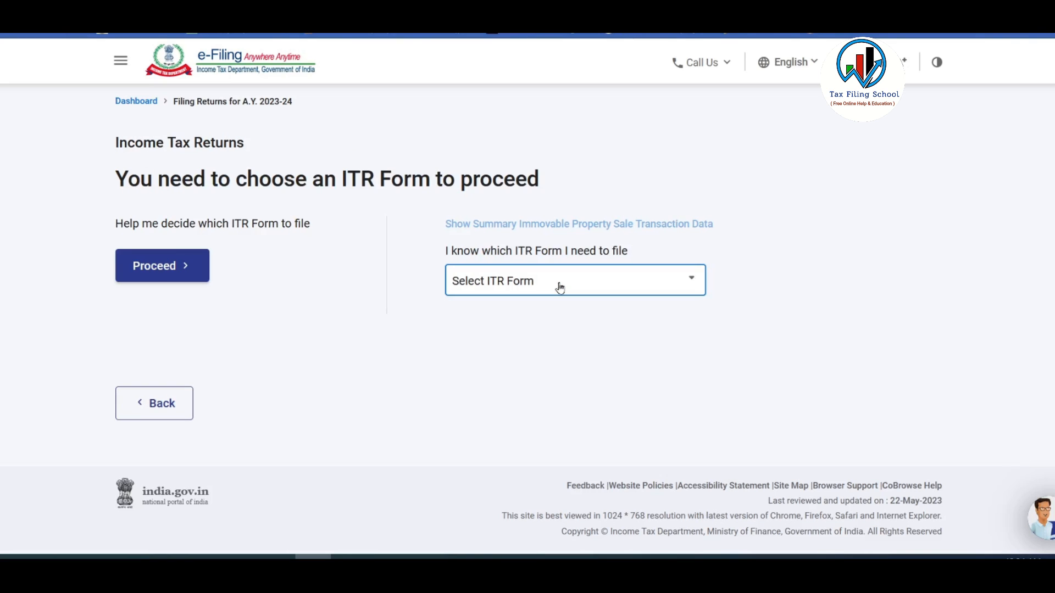
click(560, 288)
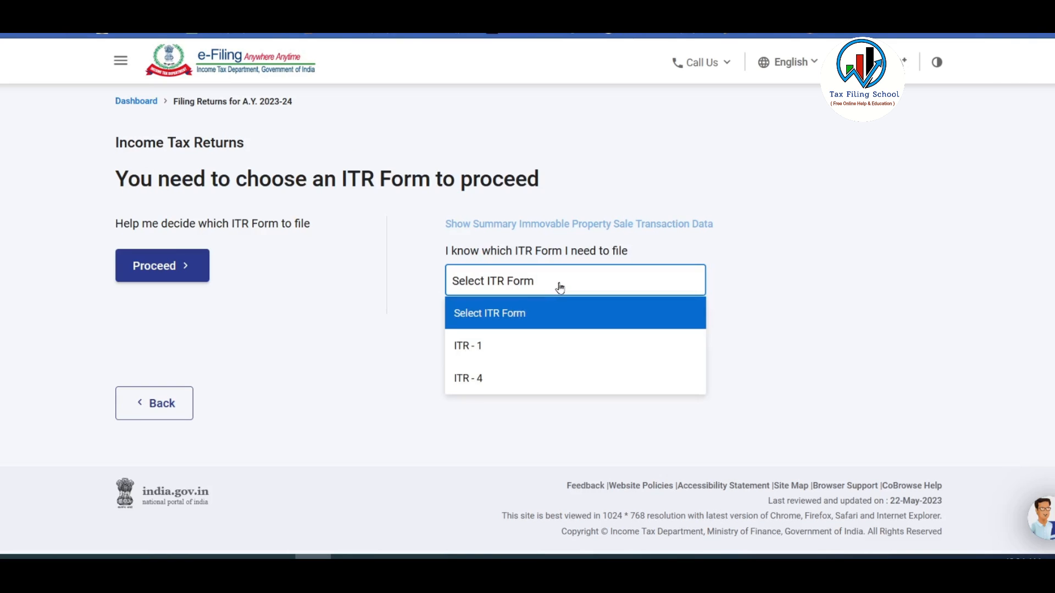
click(562, 349)
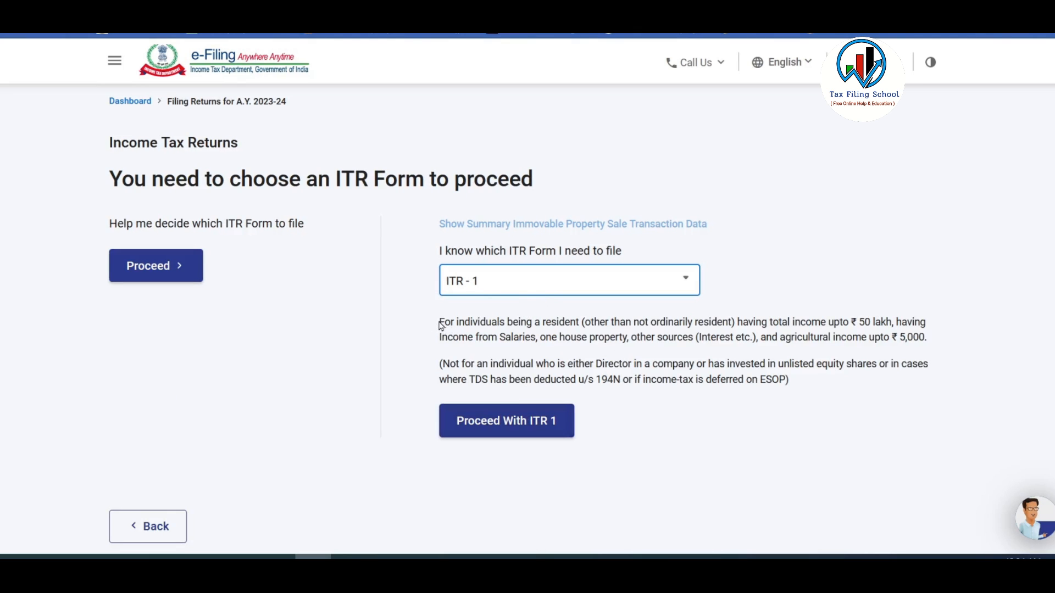
drag(441, 325, 817, 400)
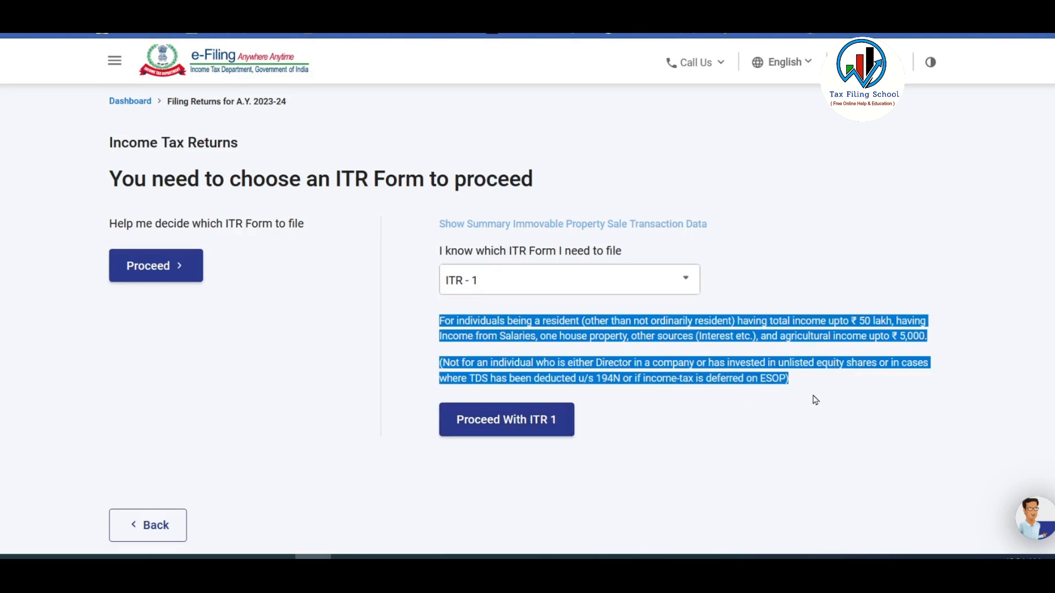
click(620, 351)
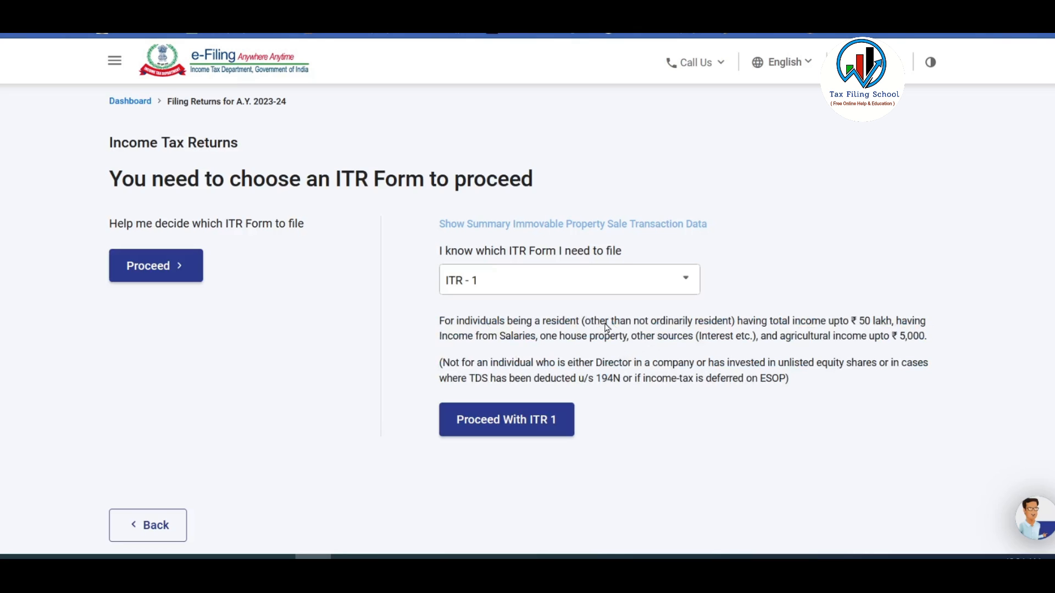
click(523, 422)
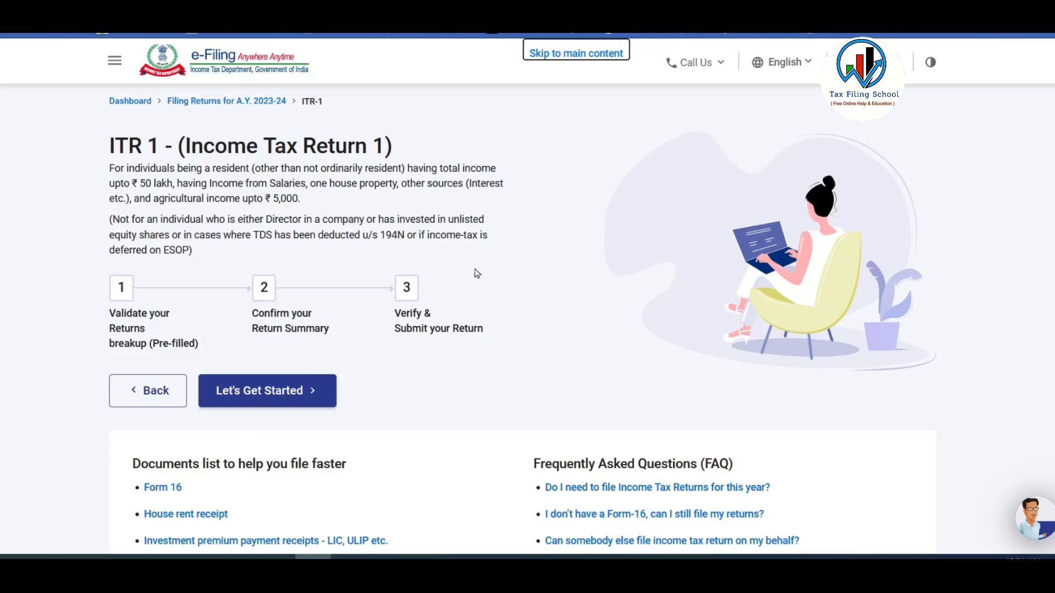
click(290, 392)
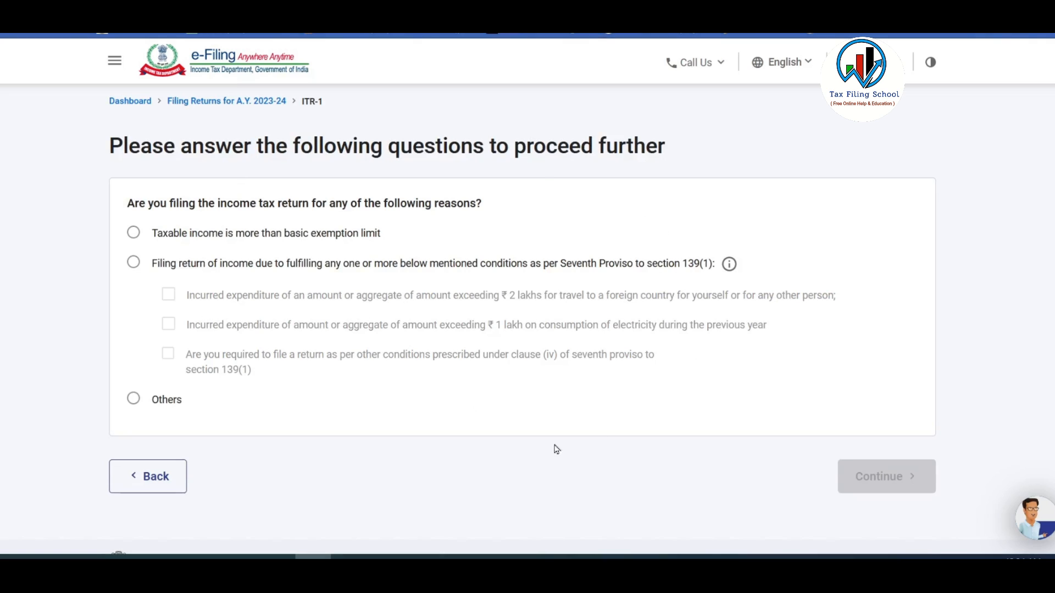
Choose 'Taxable income is more than basic exemption limit' as the filing reason and continue.
click(135, 233)
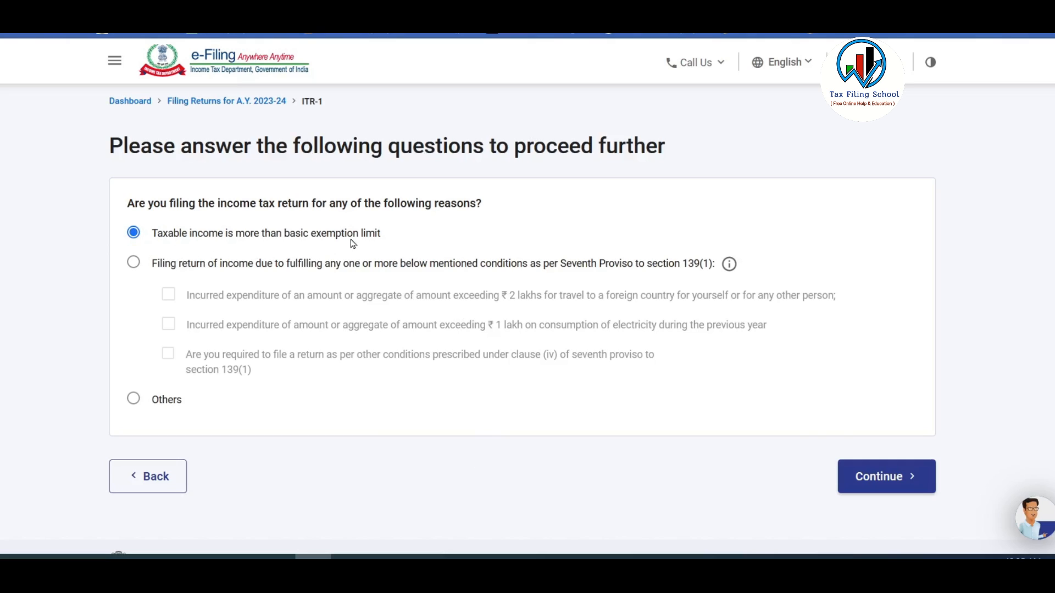
click(894, 477)
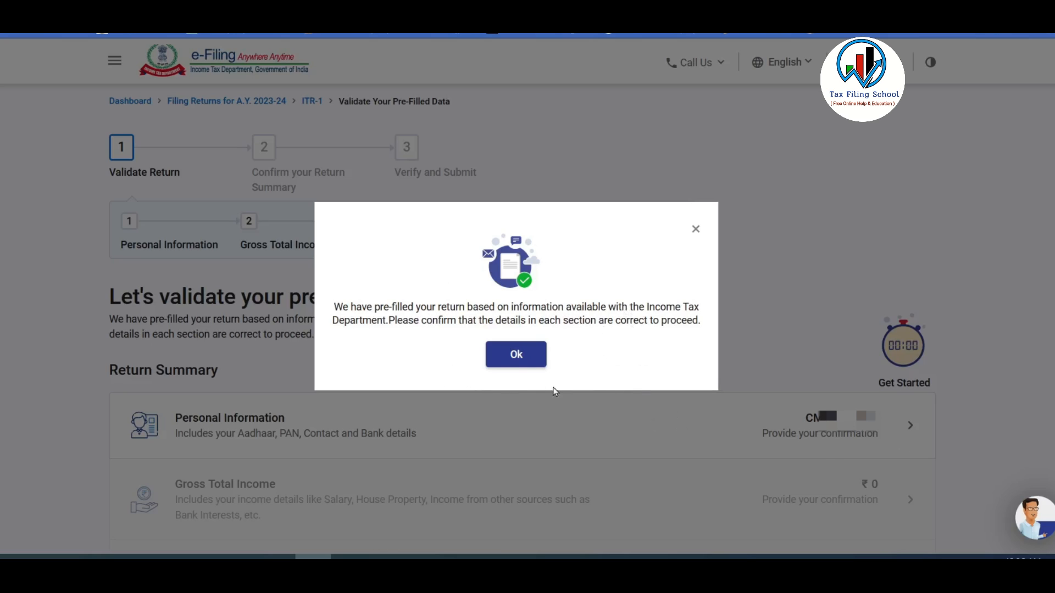
Dismiss the pre-filled data notice and open Personal Information from the Return Summary.
click(515, 354)
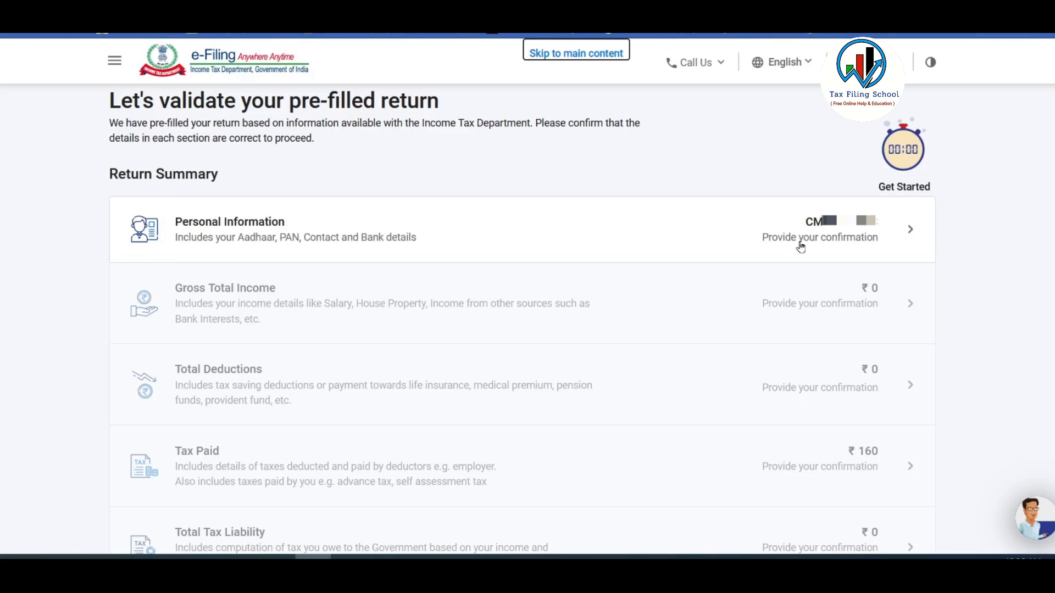
click(822, 241)
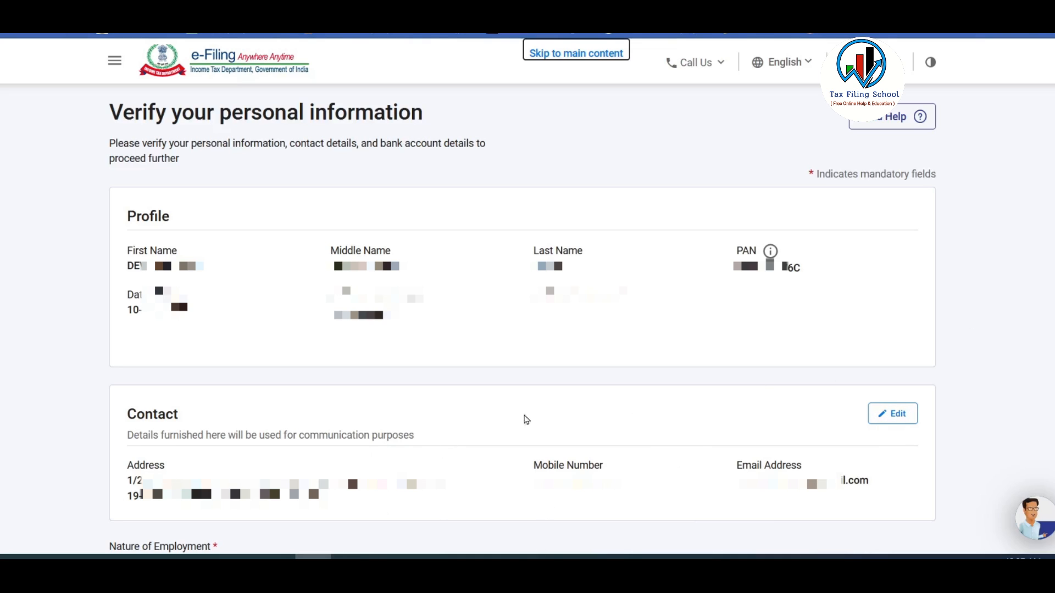
Set Nature of Employment to Others and move down to the new tax regime question.
scroll(627, 497, down, 8)
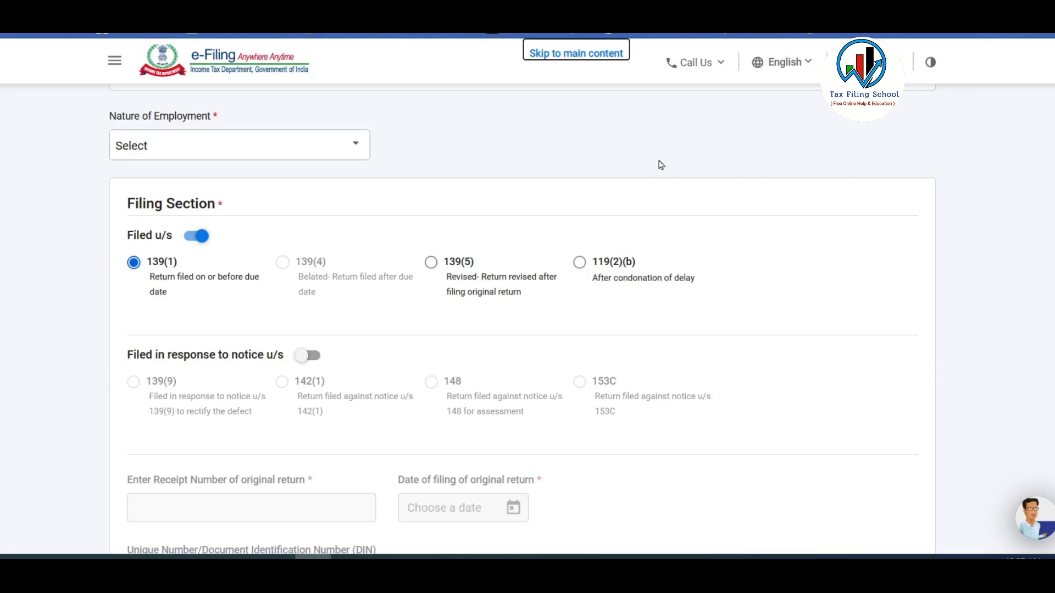
click(221, 146)
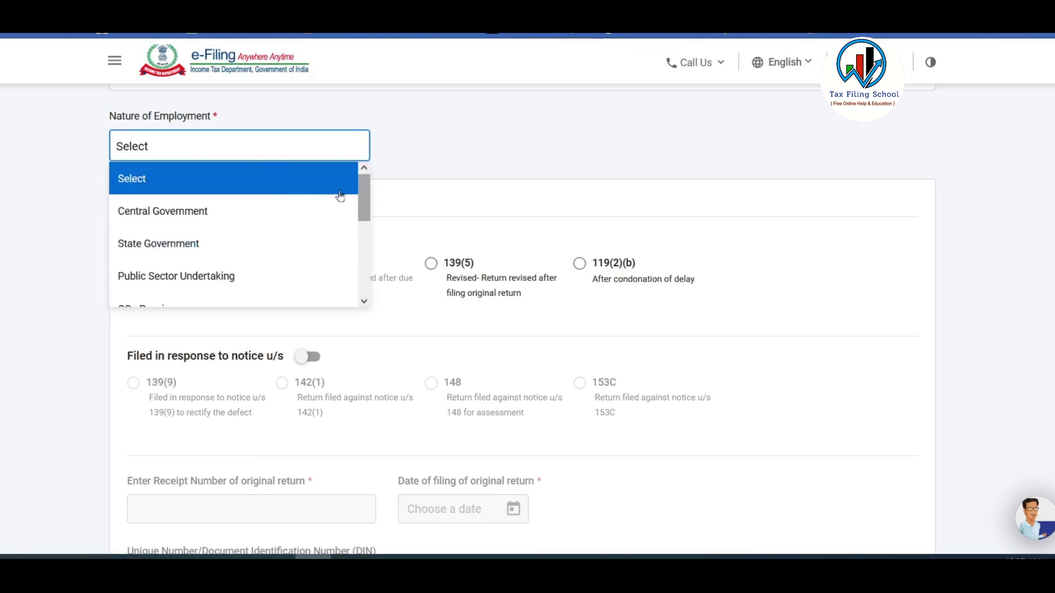
drag(367, 195, 367, 282)
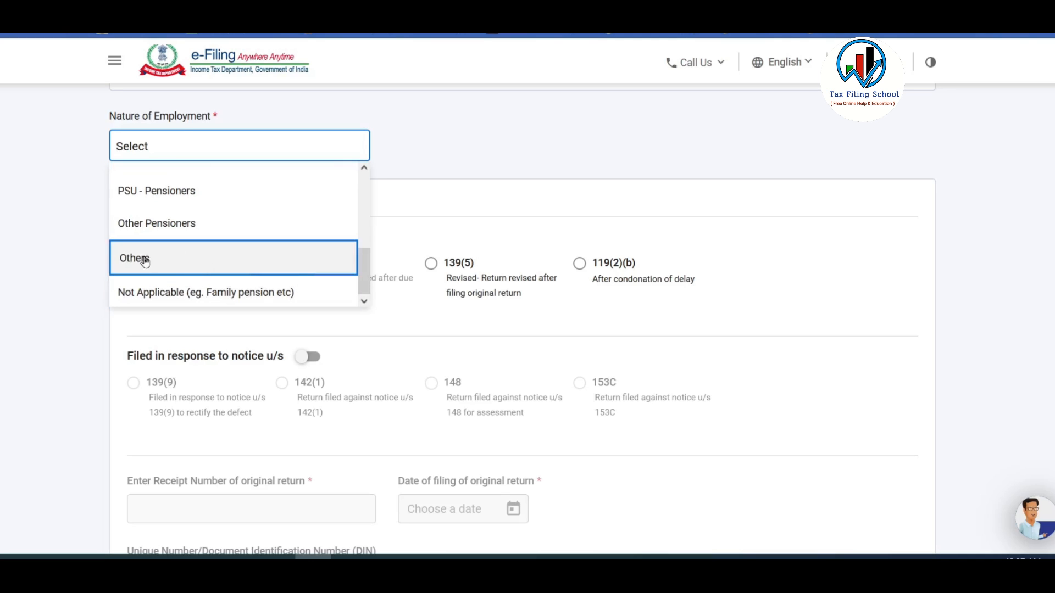
drag(362, 266, 363, 180)
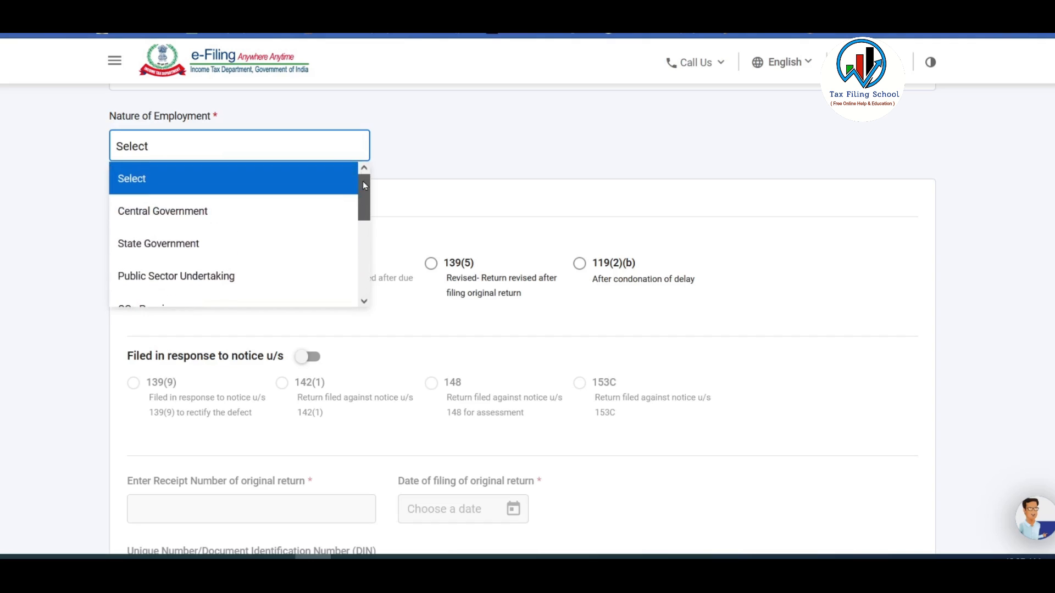
scroll(118, 278, down, 3)
click(149, 279)
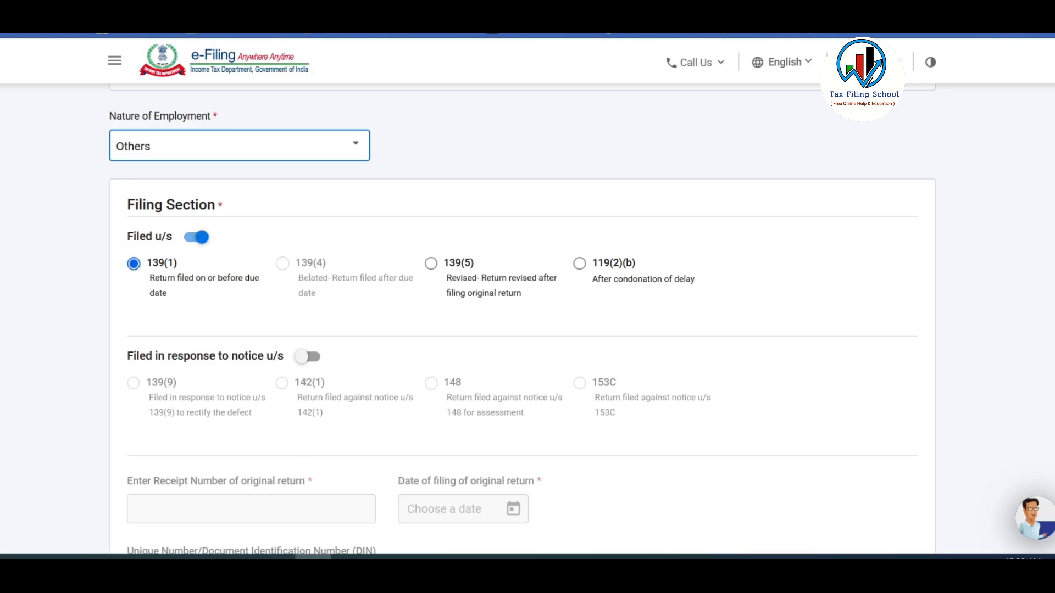
scroll(961, 405, down, 10)
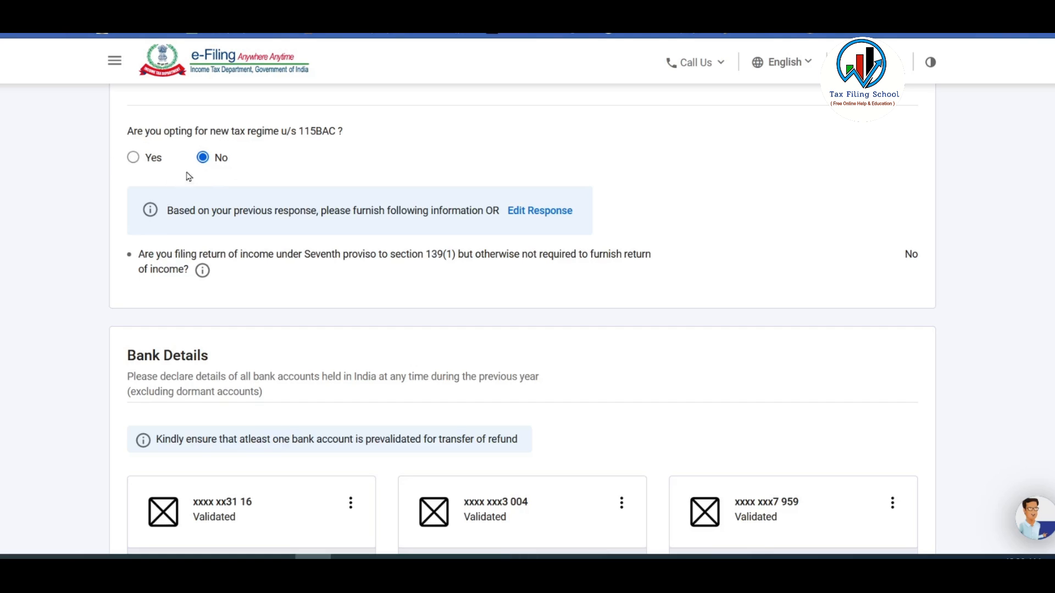
Answer No to the 115BAC new tax regime, then confirm personal information and bank details.
click(133, 160)
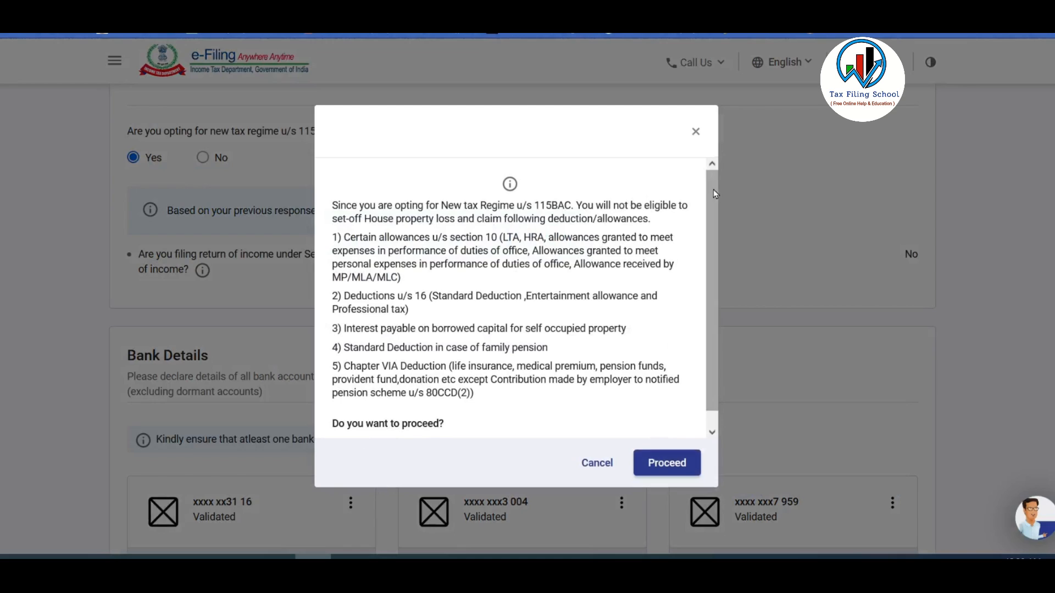
scroll(706, 330, down, 1)
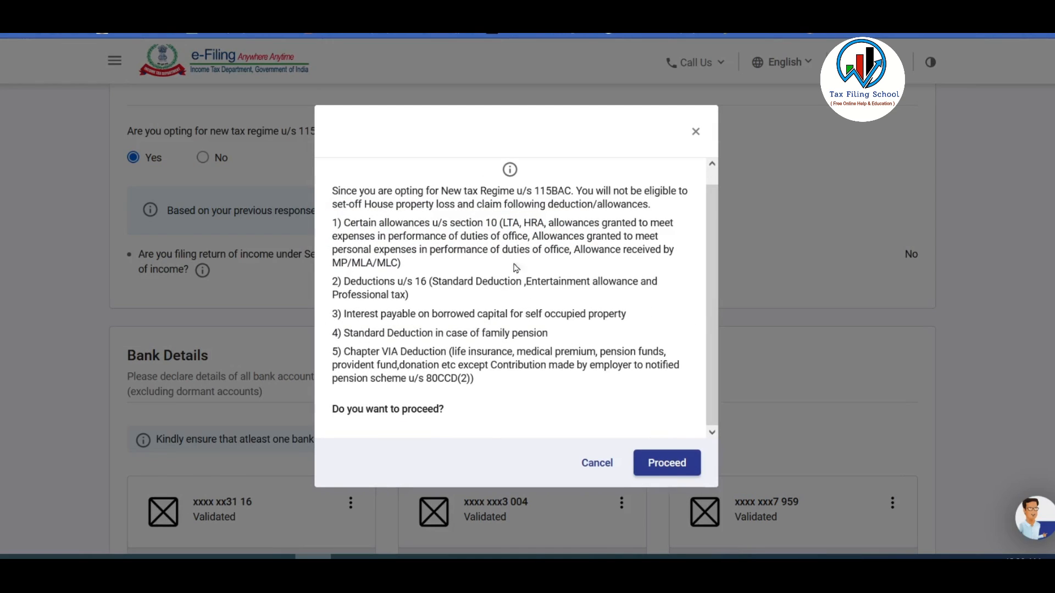
click(596, 466)
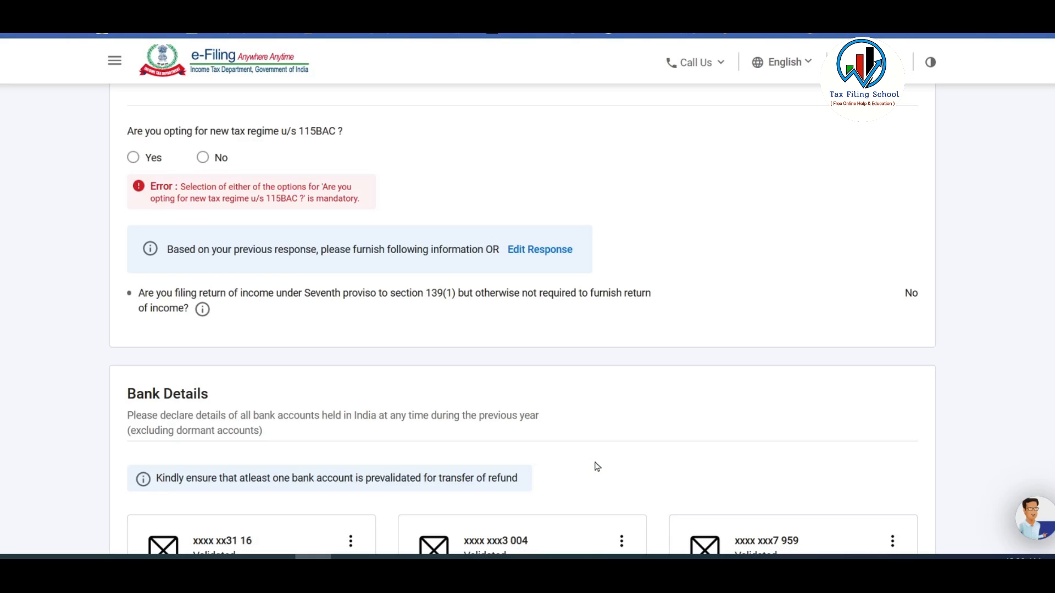
click(203, 158)
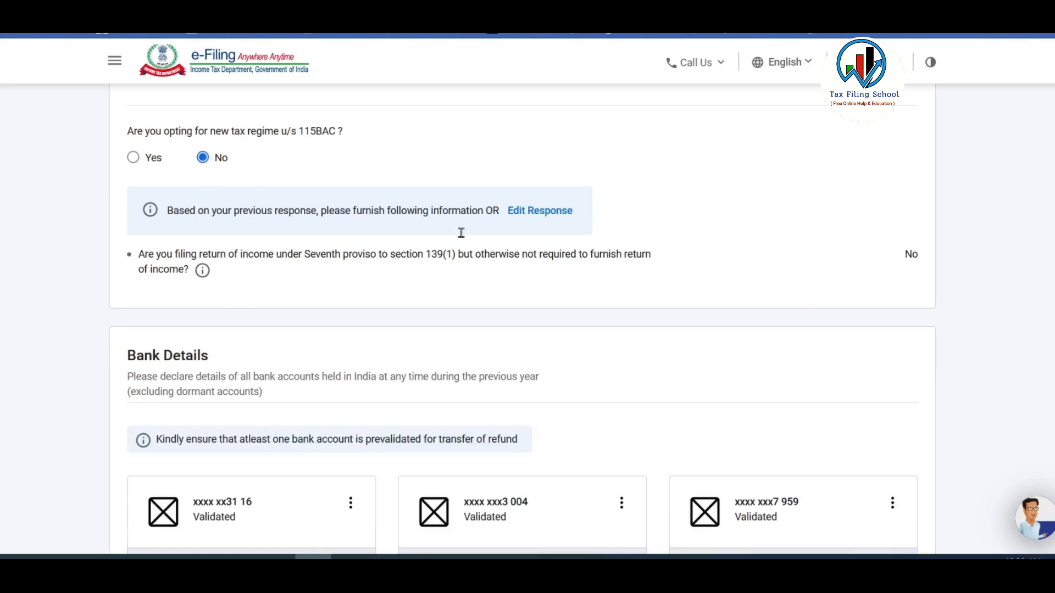
scroll(271, 275, down, 4)
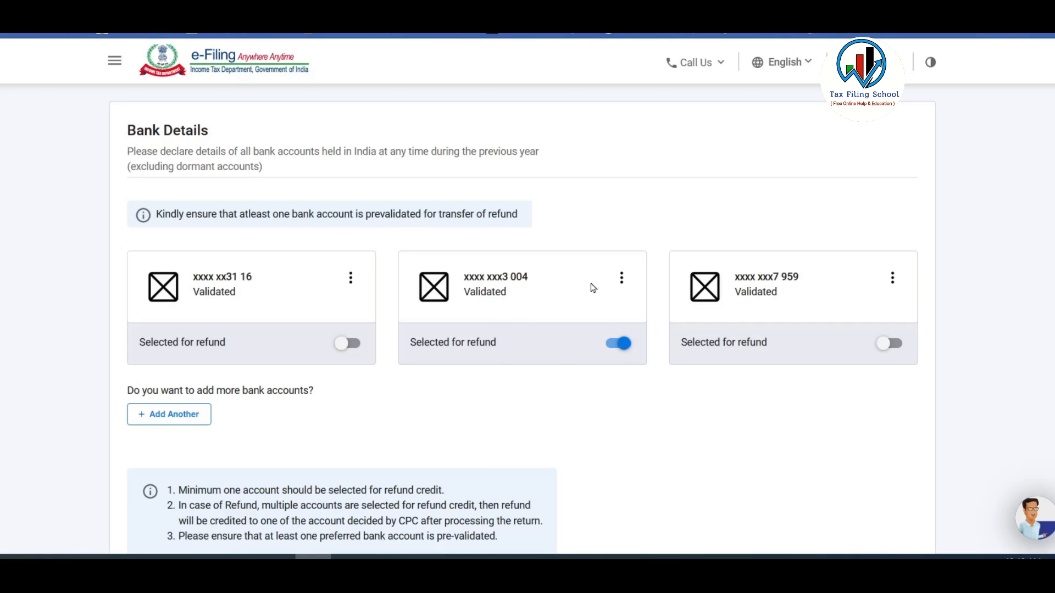
scroll(612, 383, down, 4)
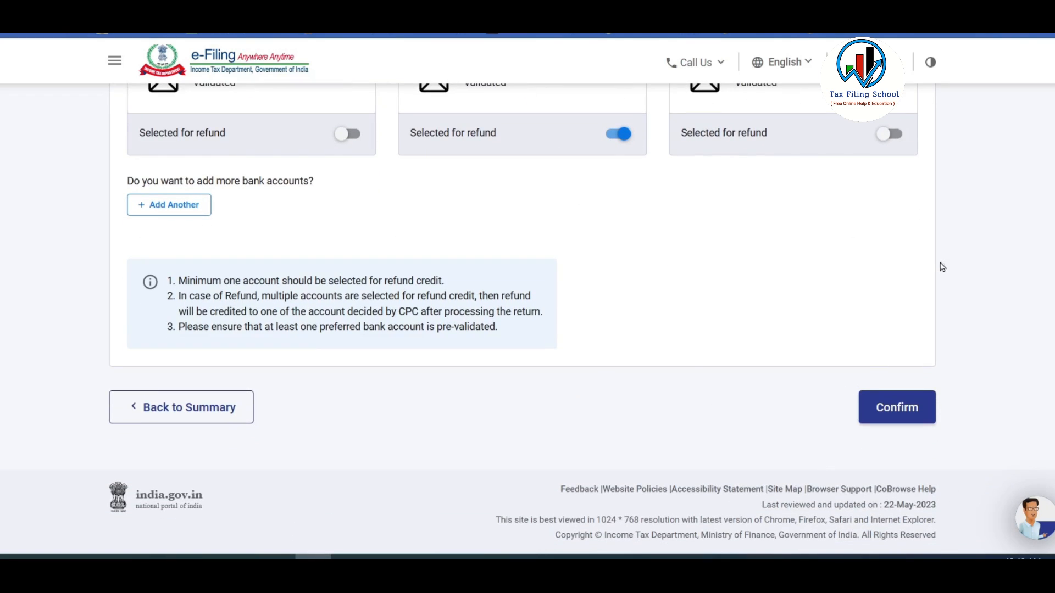
click(906, 413)
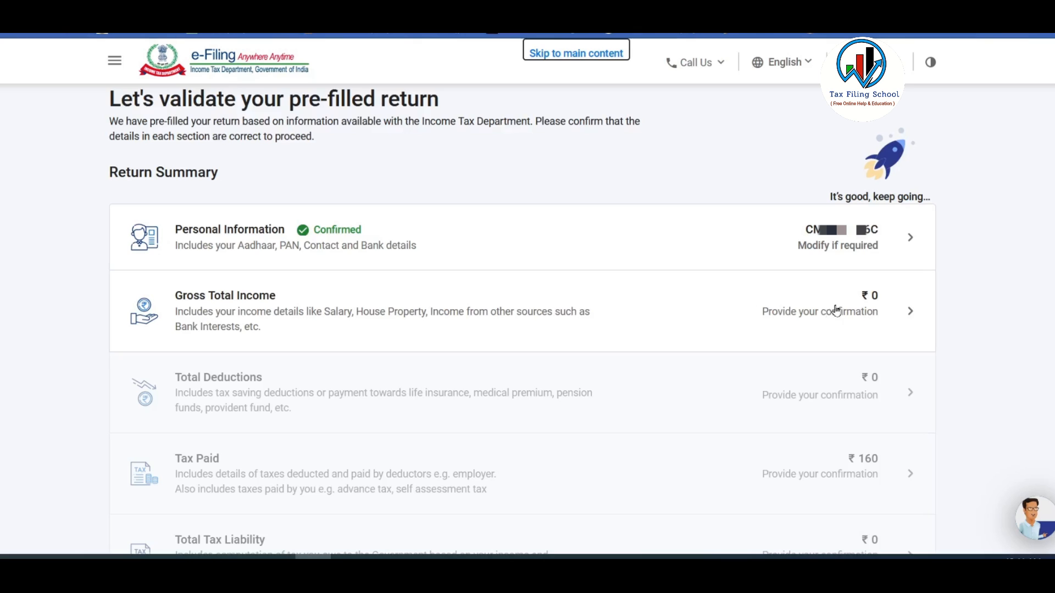
Open Gross Total Income, skip the salary exemption questions and review the ₹0 income sections.
click(819, 315)
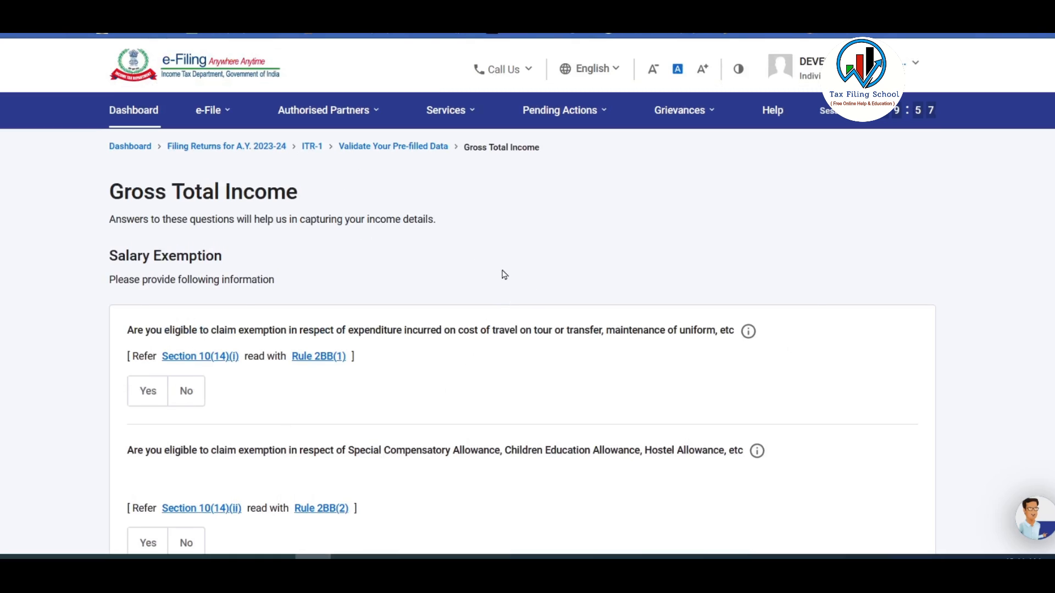
scroll(502, 250, down, 10)
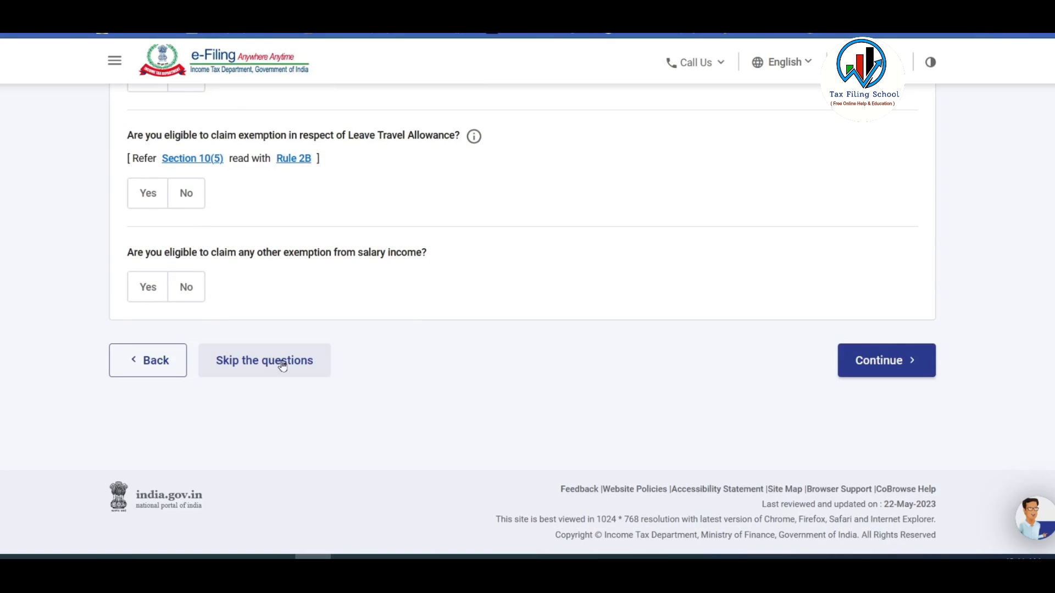
click(280, 361)
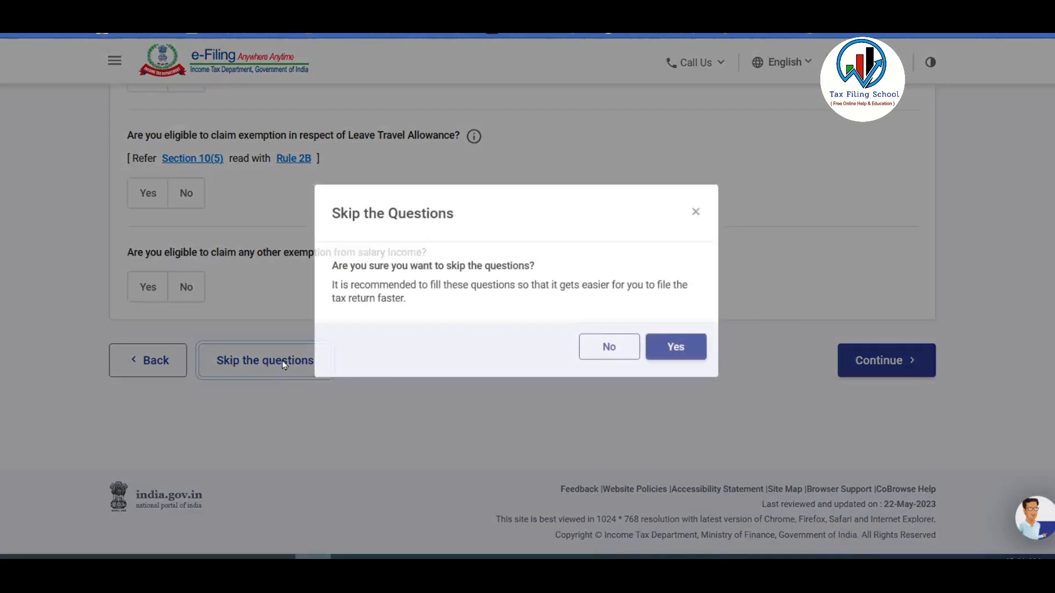
click(676, 362)
scroll(644, 322, down, 5)
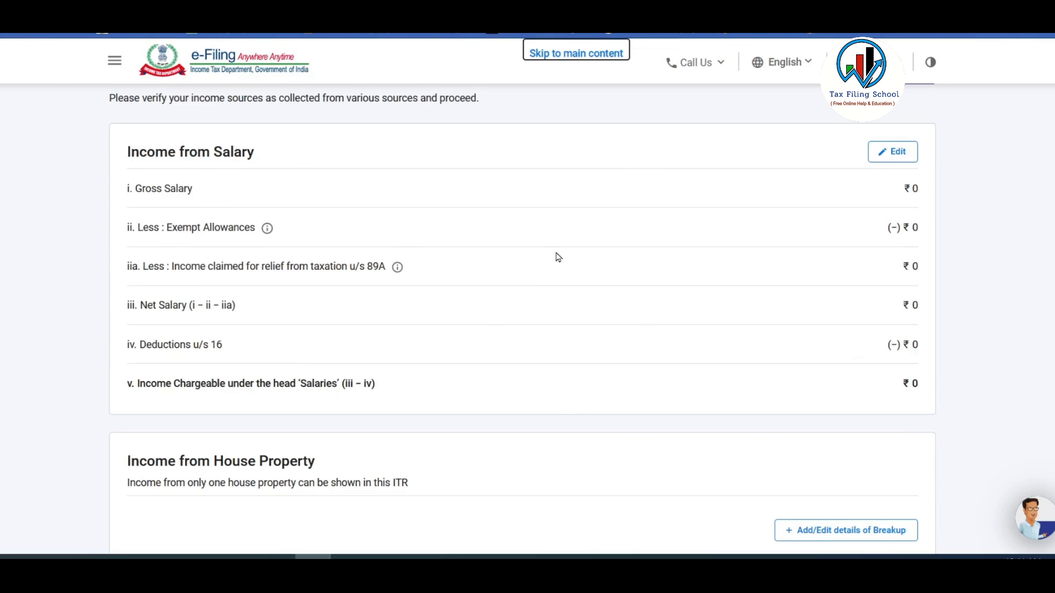
scroll(547, 258, down, 3)
scroll(676, 368, down, 4)
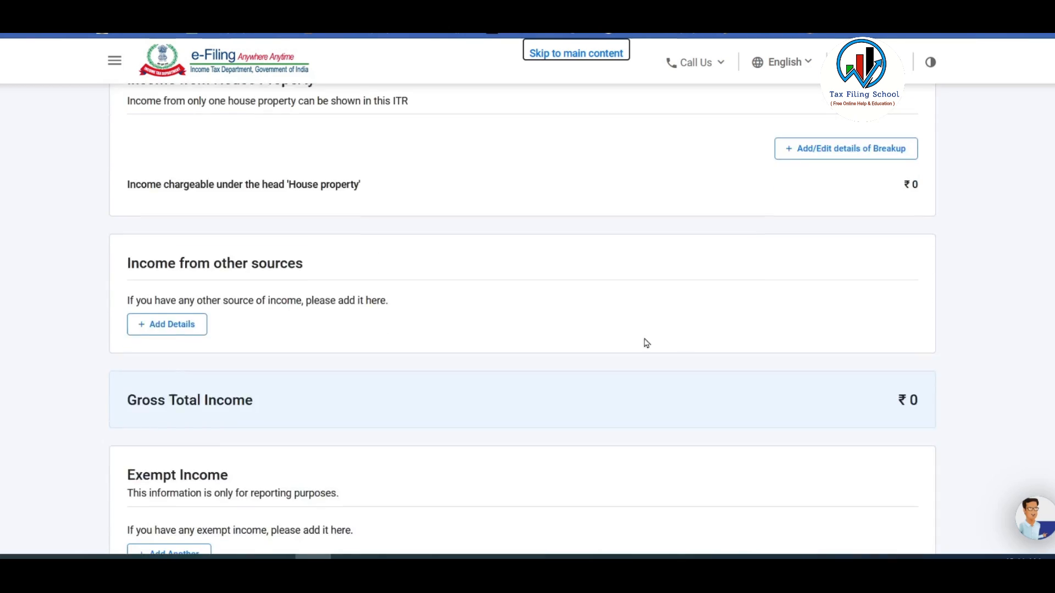
scroll(591, 323, down, 3)
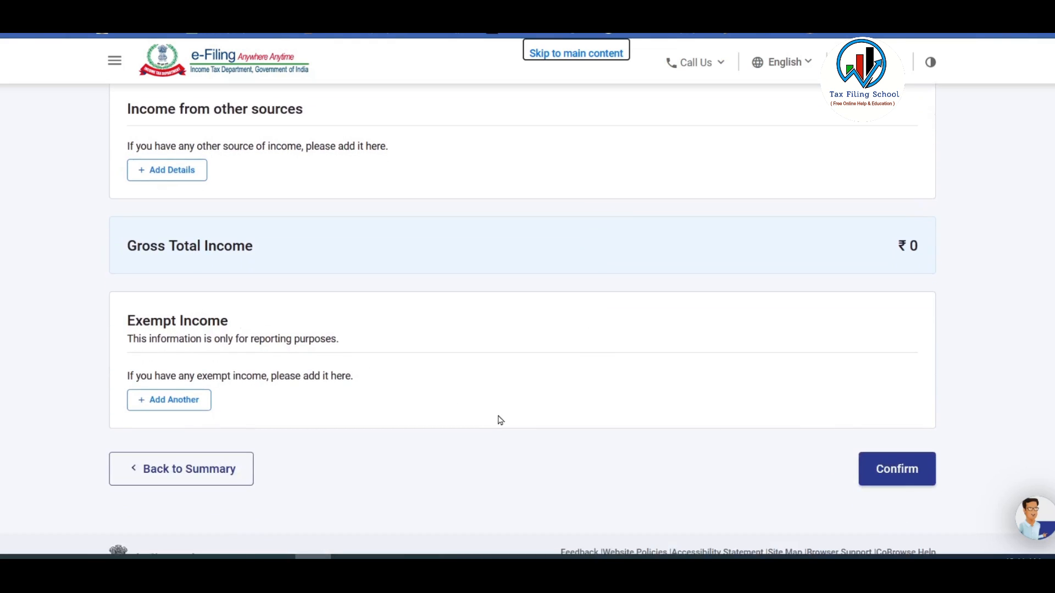
scroll(501, 420, up, 7)
scroll(500, 420, down, 1)
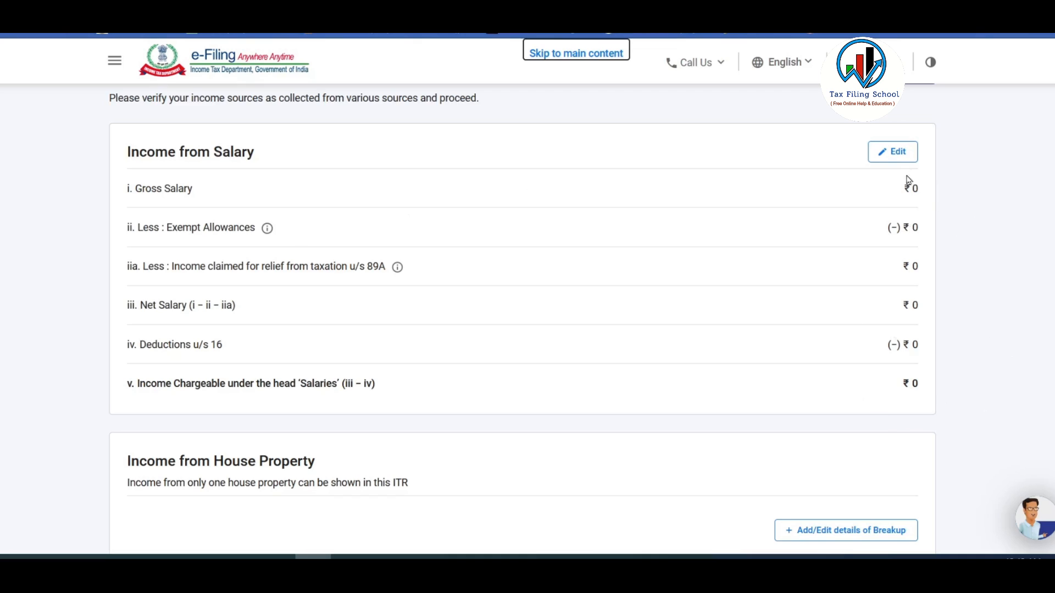
click(963, 407)
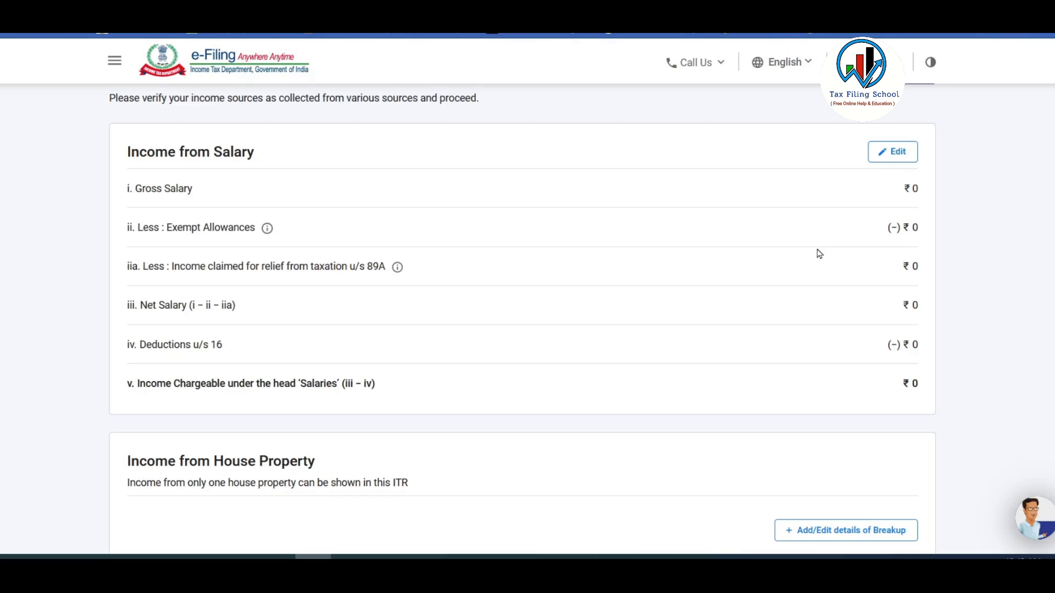
Open Income from Salary for editing and select the section 17(1) salary field.
click(899, 154)
scroll(777, 284, down, 2)
scroll(777, 287, down, 1)
scroll(775, 285, up, 1)
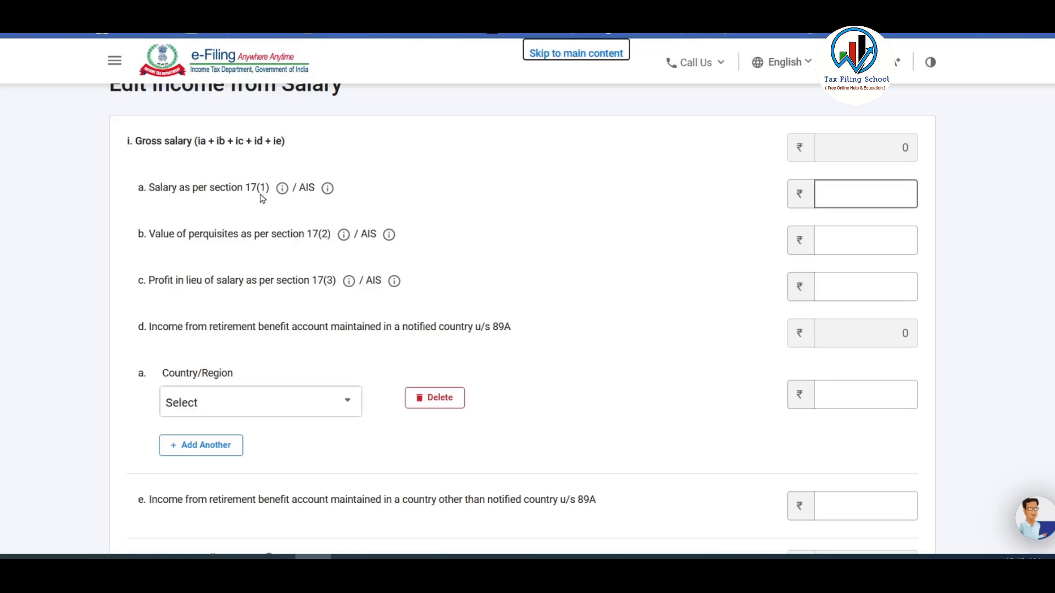
click(304, 185)
click(868, 194)
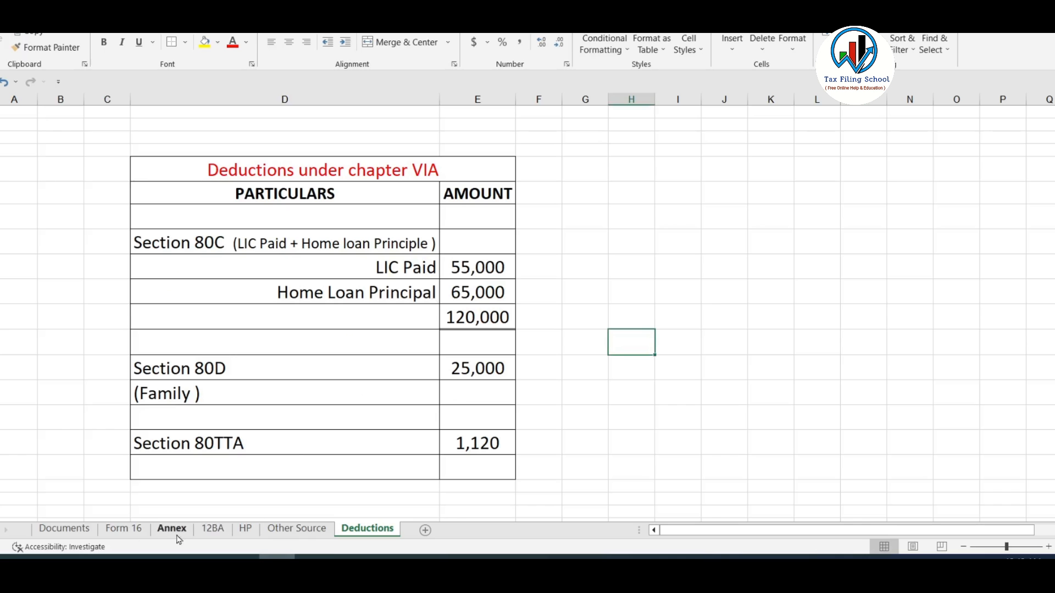
Enter 705000 from the Form 16 sheet as salary u/s 17(1), making gross salary ₹7,05,000.
click(124, 529)
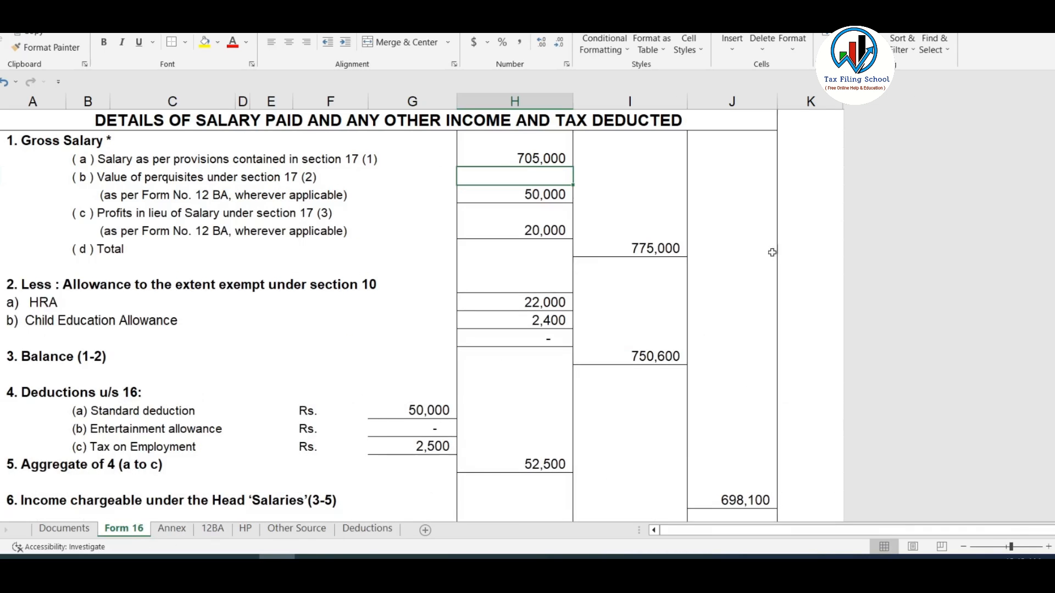
click(525, 159)
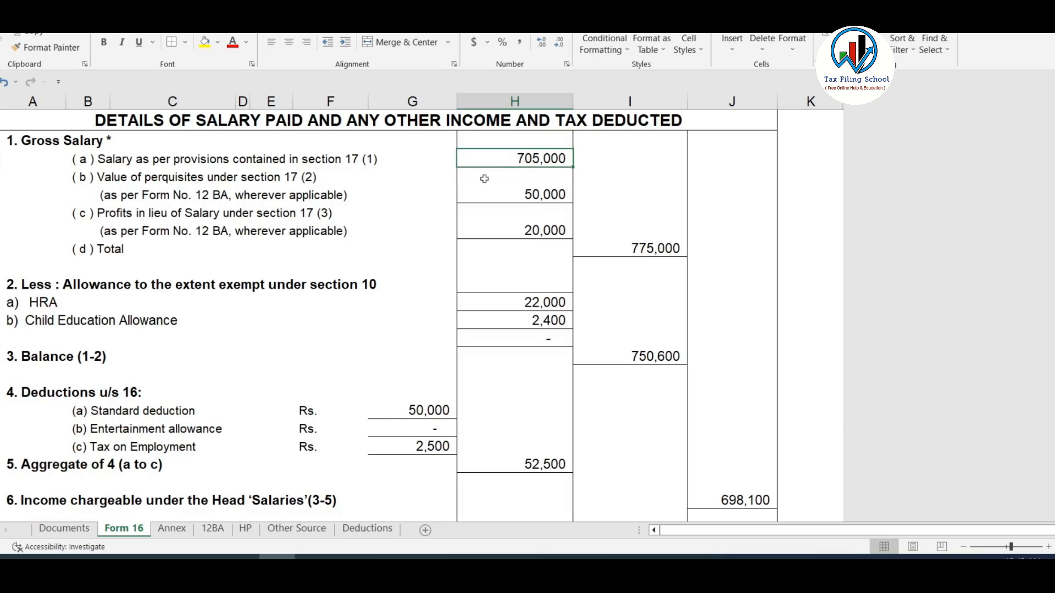
click(334, 161)
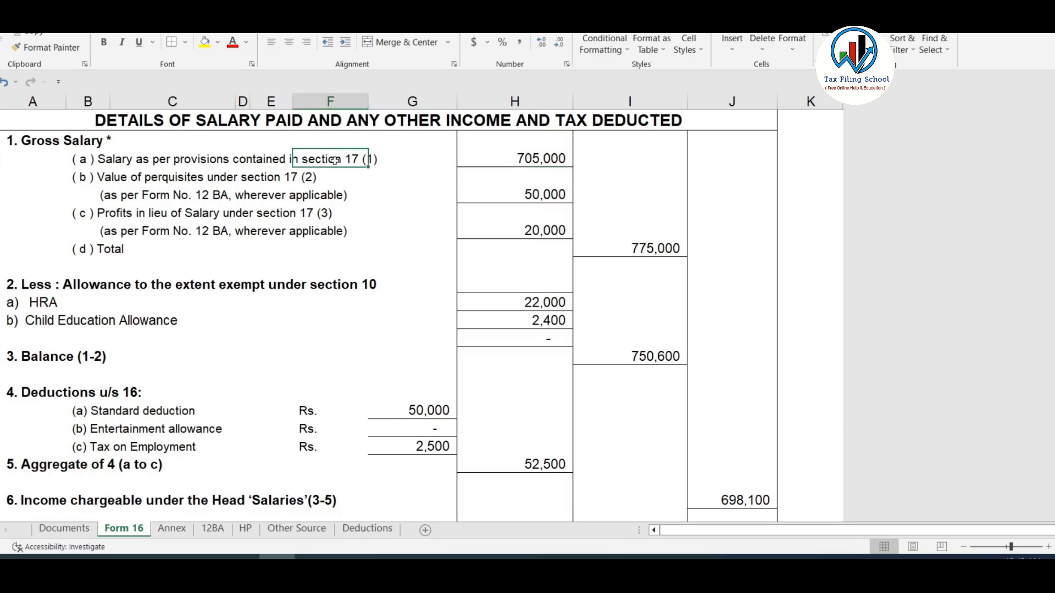
click(554, 158)
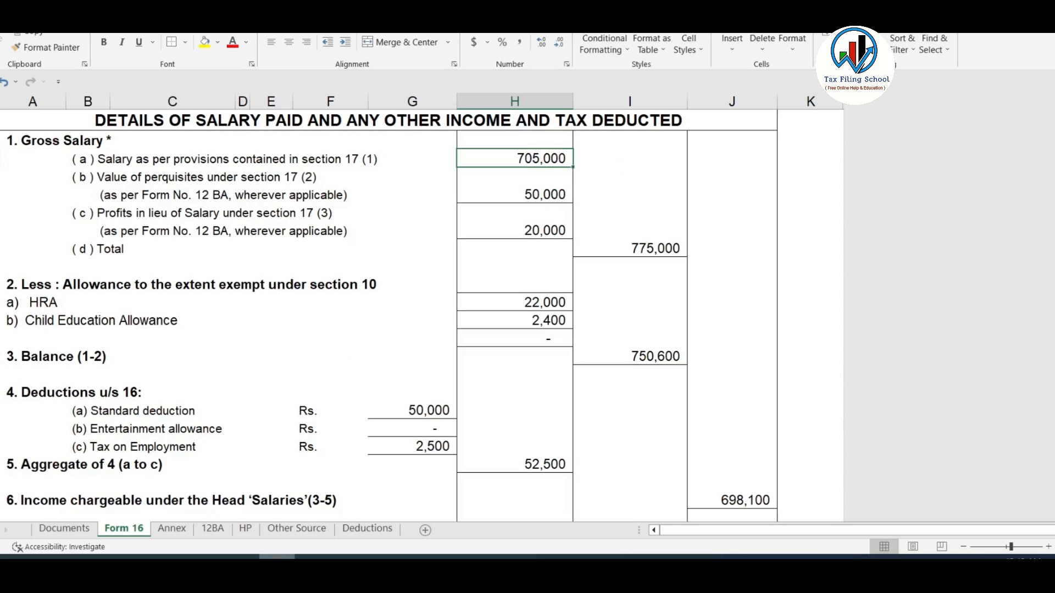
key(alt+Tab)
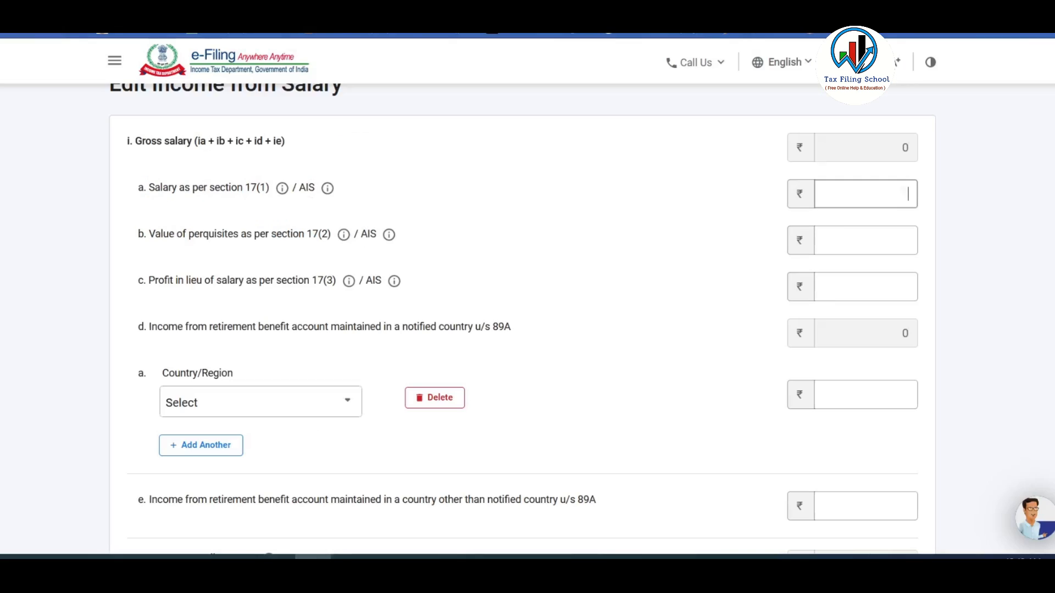
text(705000)
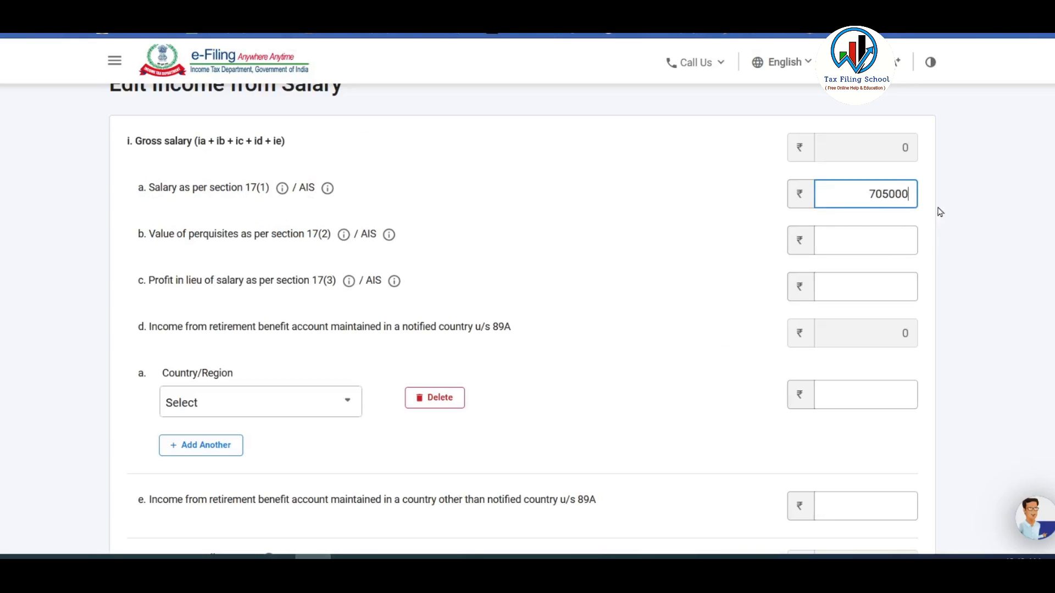
click(648, 229)
Locate the 50,000 perquisites figure and the Form No. 12 BA note on the Form 16 sheet.
double_click(309, 235)
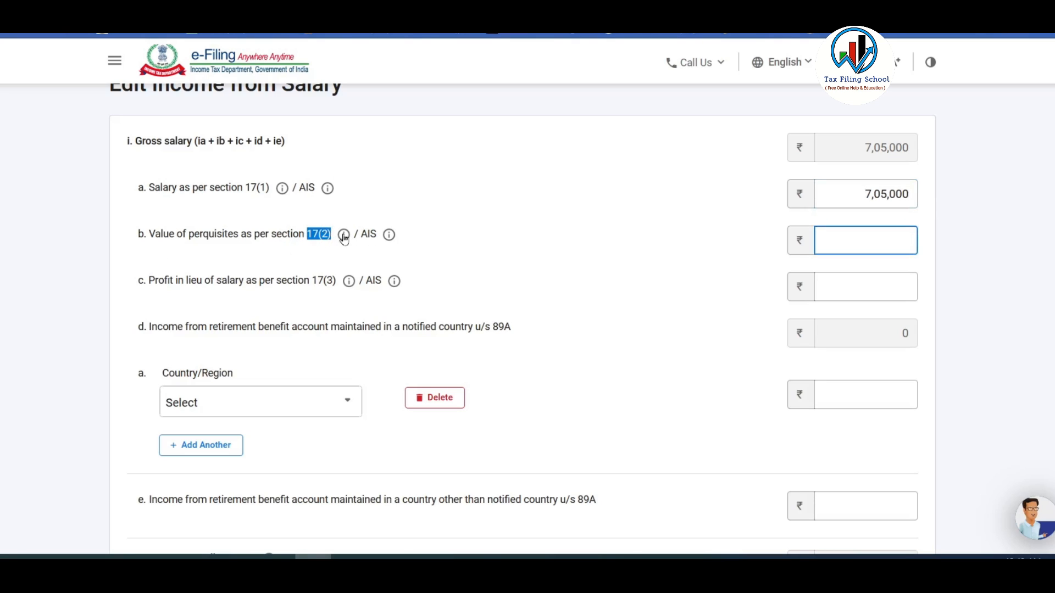
click(854, 251)
click(277, 556)
click(543, 198)
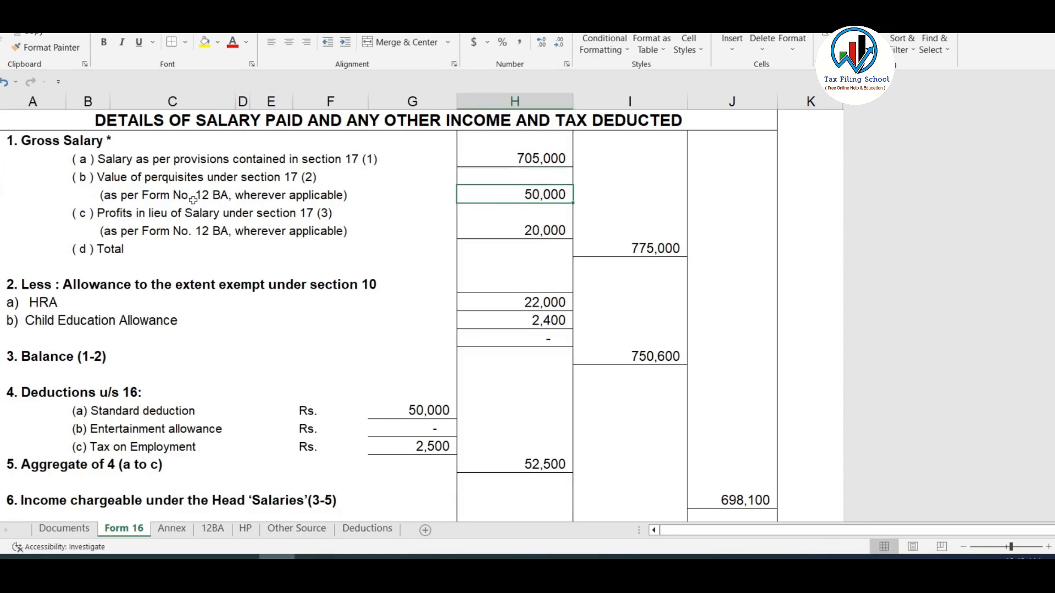
click(231, 198)
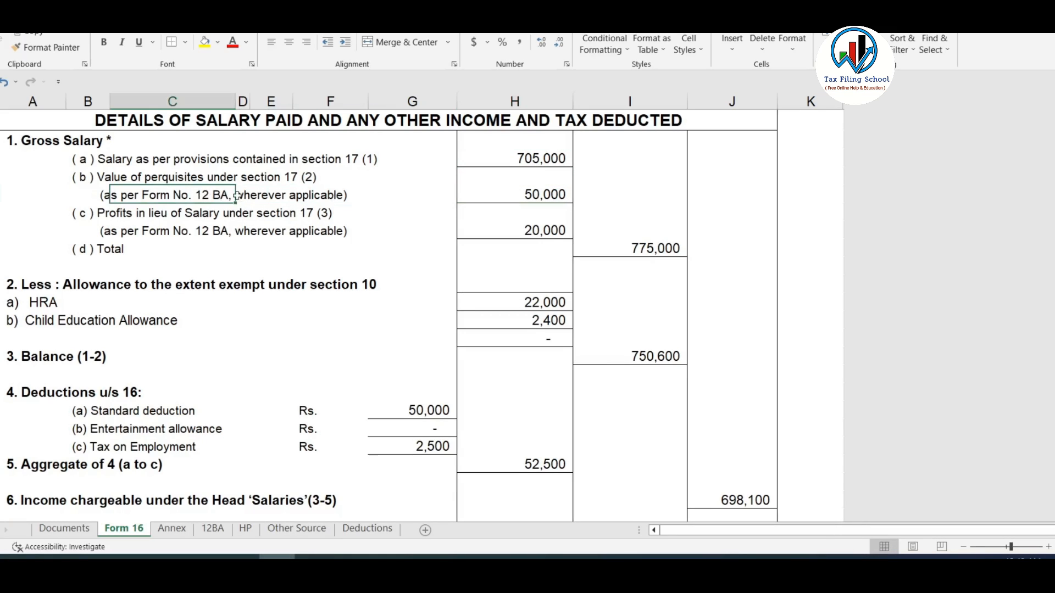
drag(104, 198, 375, 194)
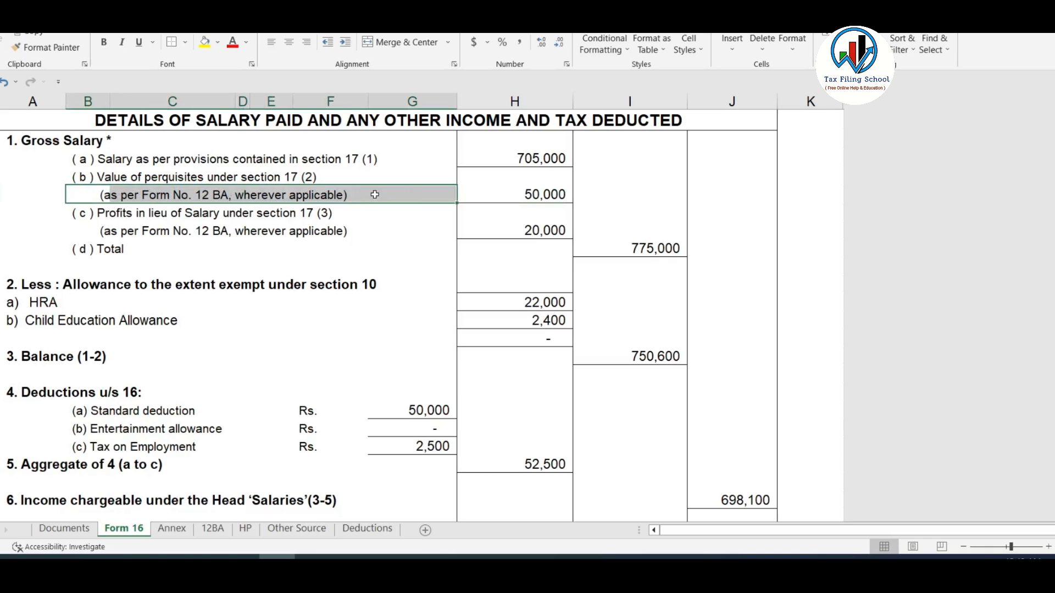
Review the 12BA sheet: gifts 15,000, other benefit 15,000, employee-paid 5,000, taxable total 50,000.
click(213, 529)
scroll(554, 318, up, 5)
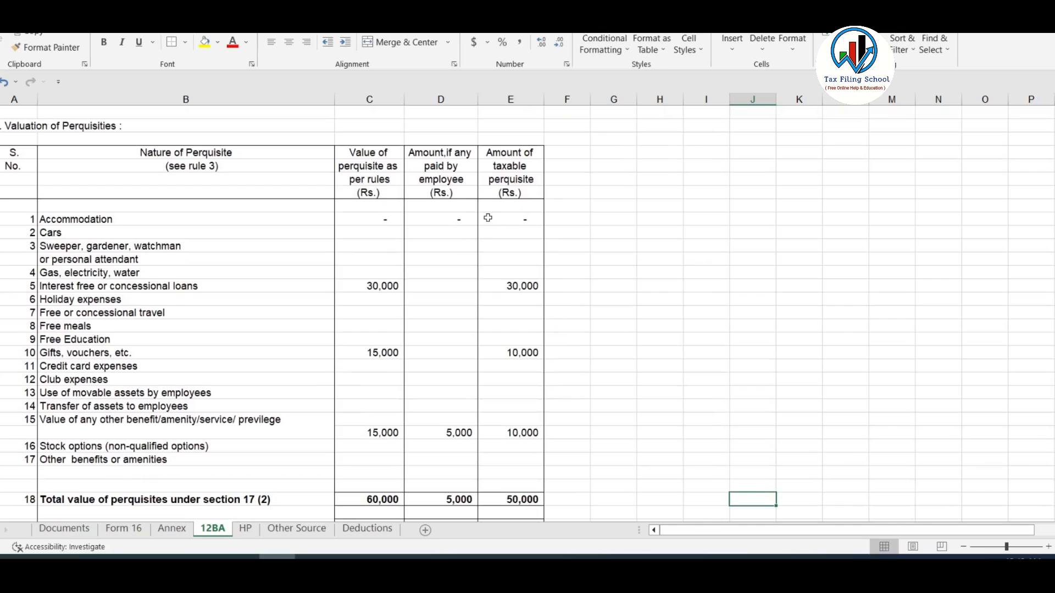
scroll(488, 219, down, 2)
click(377, 204)
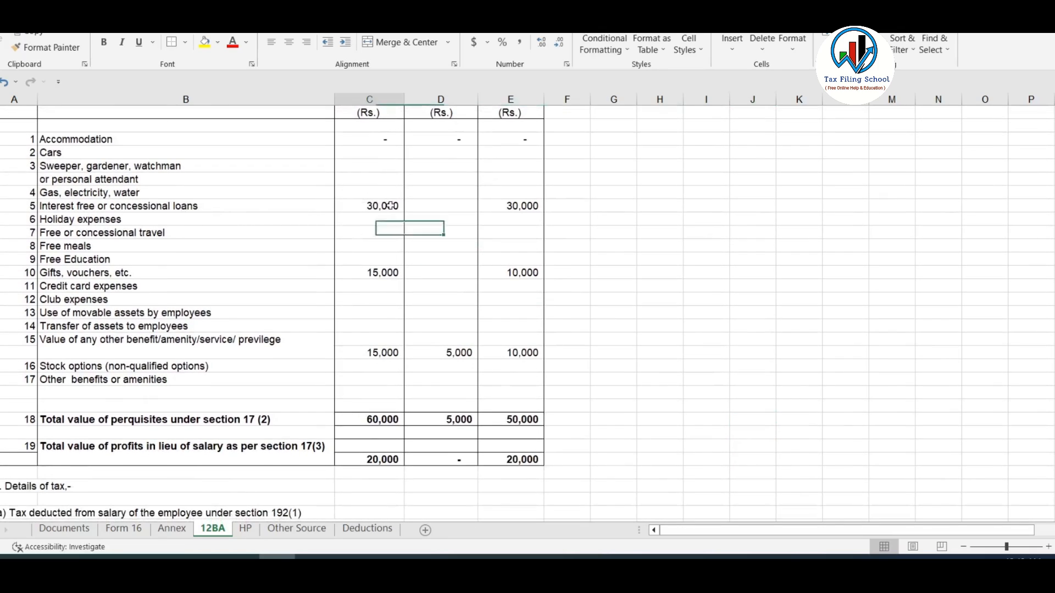
scroll(384, 206, down, 2)
click(389, 193)
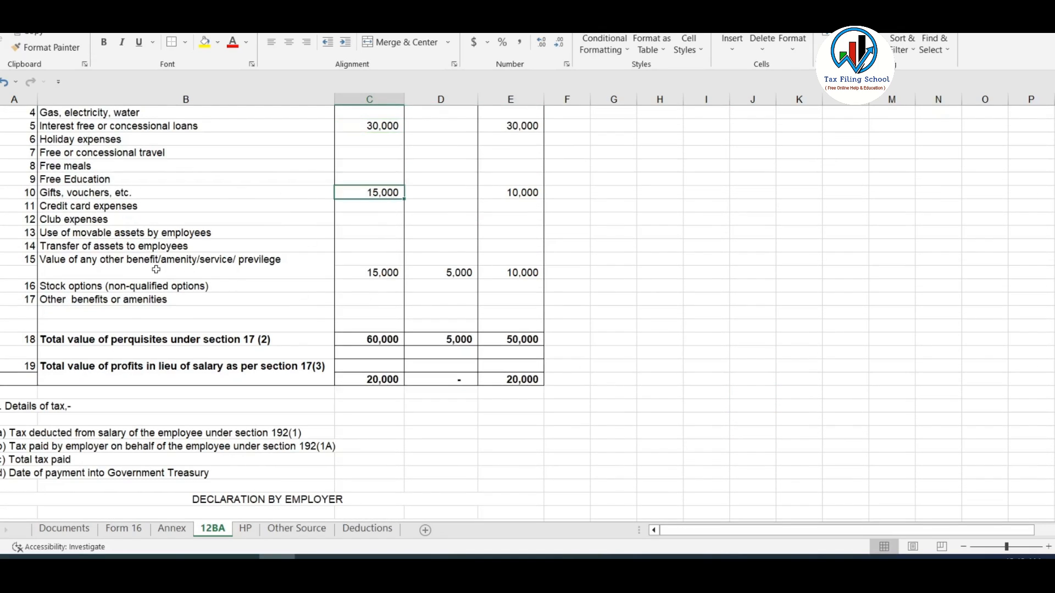
click(388, 271)
scroll(494, 263, up, 1)
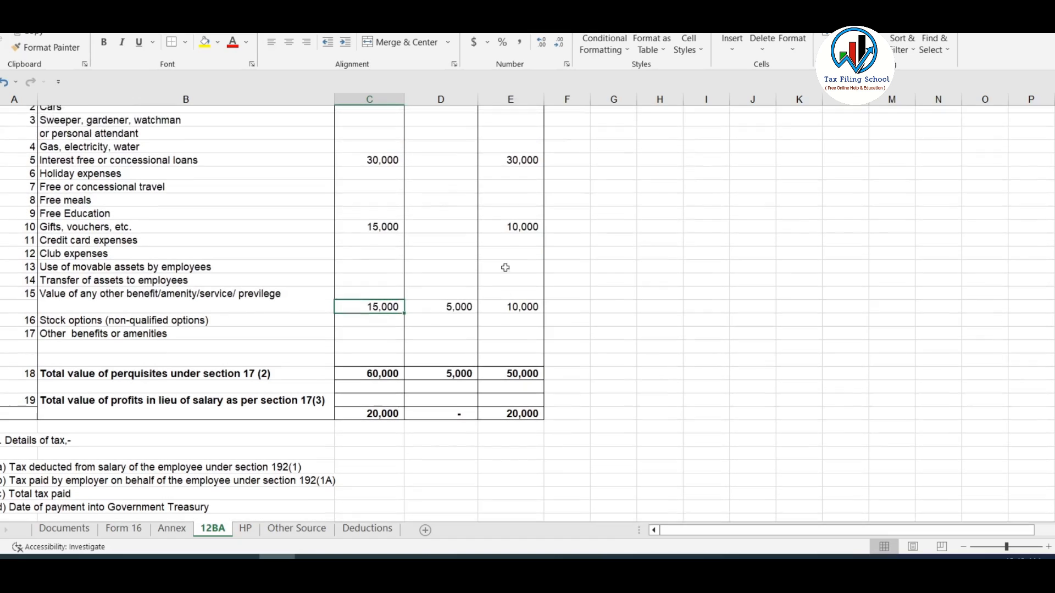
click(456, 315)
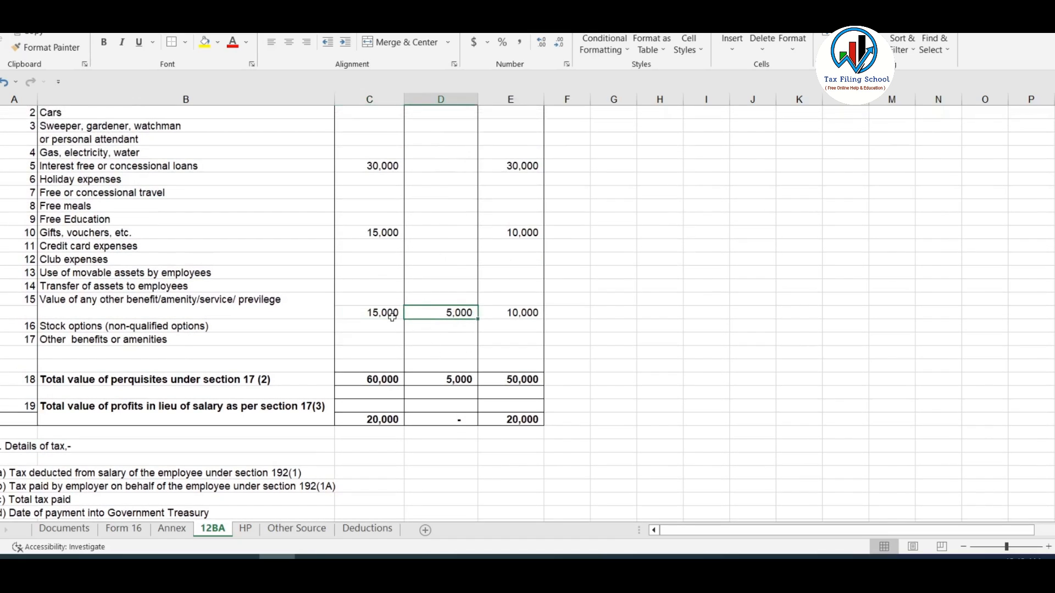
click(523, 379)
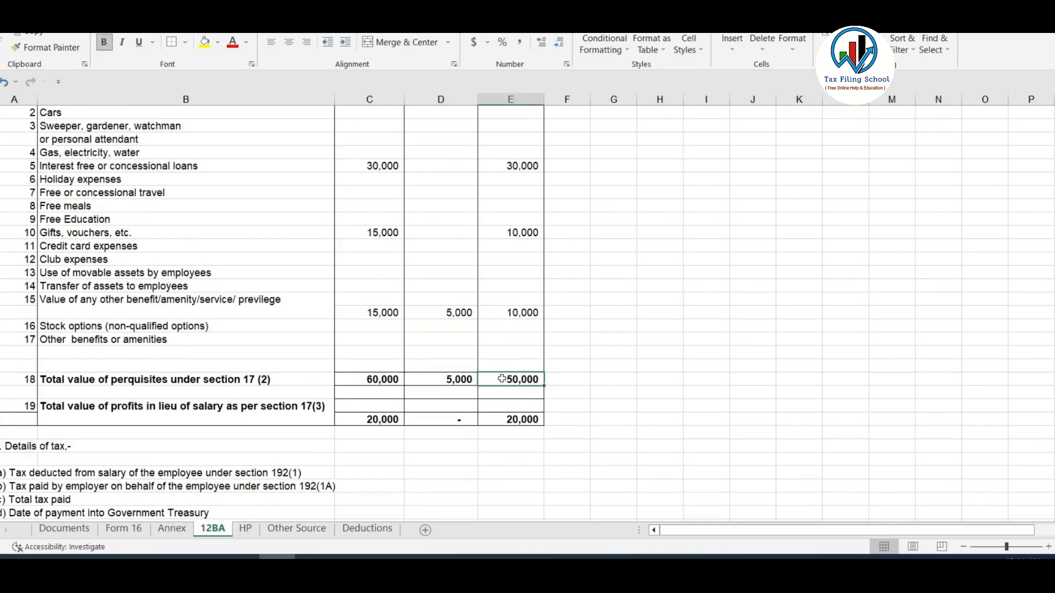
Enter 50,000 as perquisites u/s 17(2) on the portal, raising gross salary to 7,55,000.
click(123, 530)
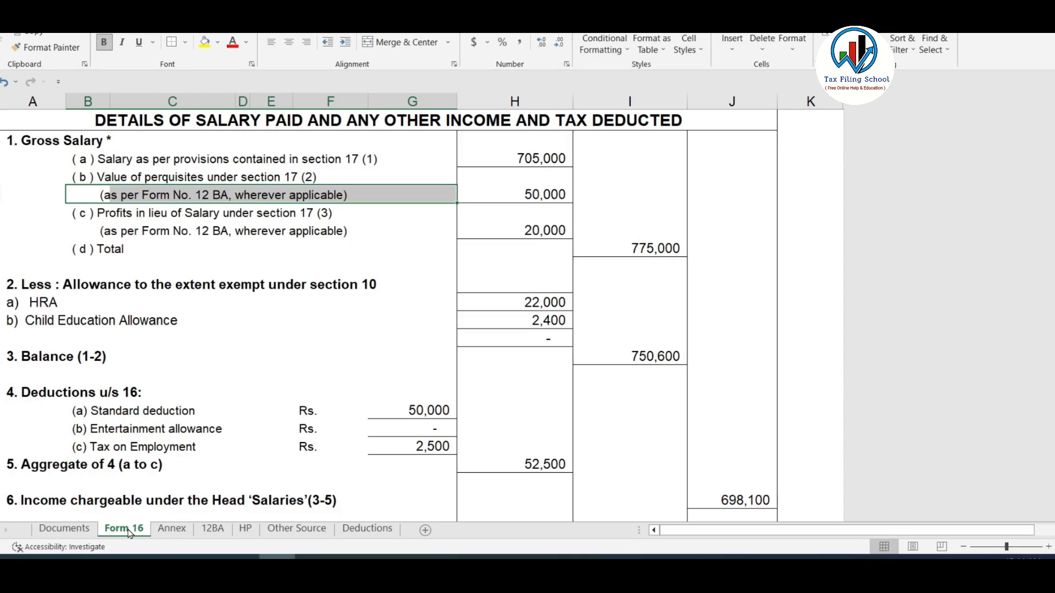
click(523, 196)
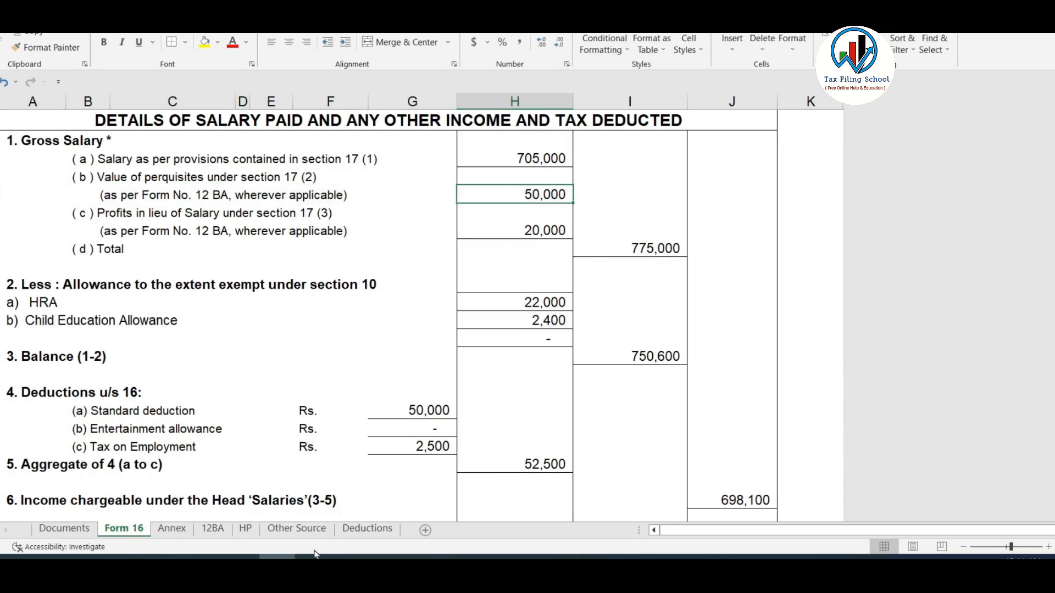
key(alt+Tab)
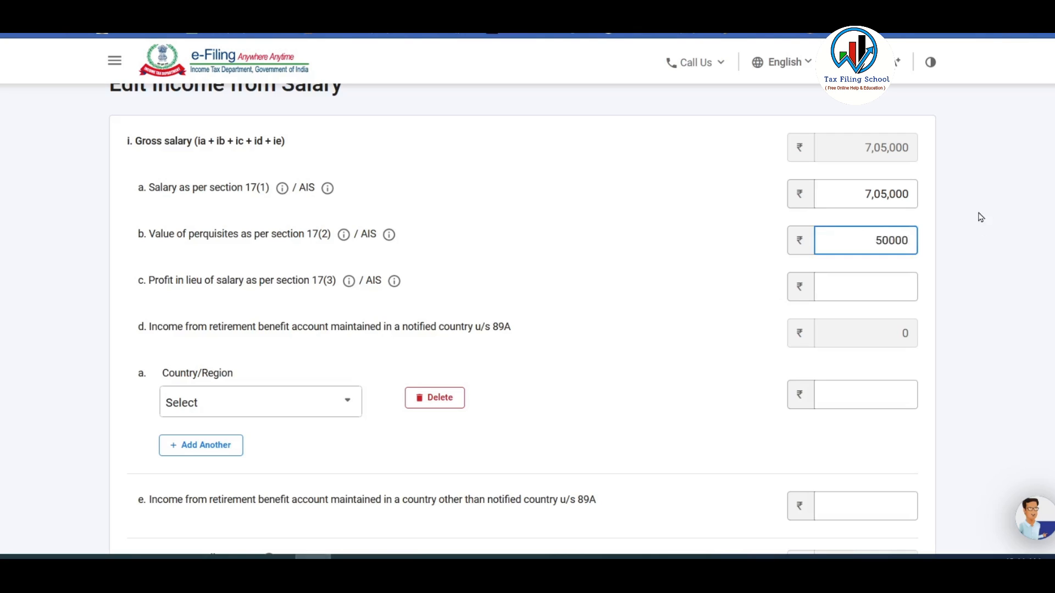
key(Tab)
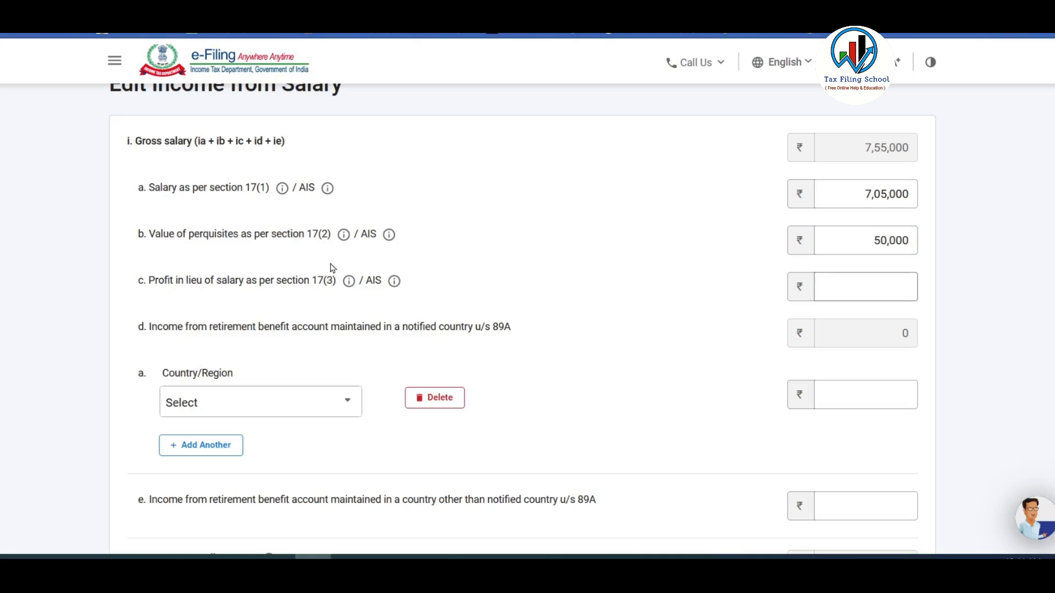
Enter 20,000 from Form 16 as profit in lieu of salary u/s 17(3).
key(alt+Tab)
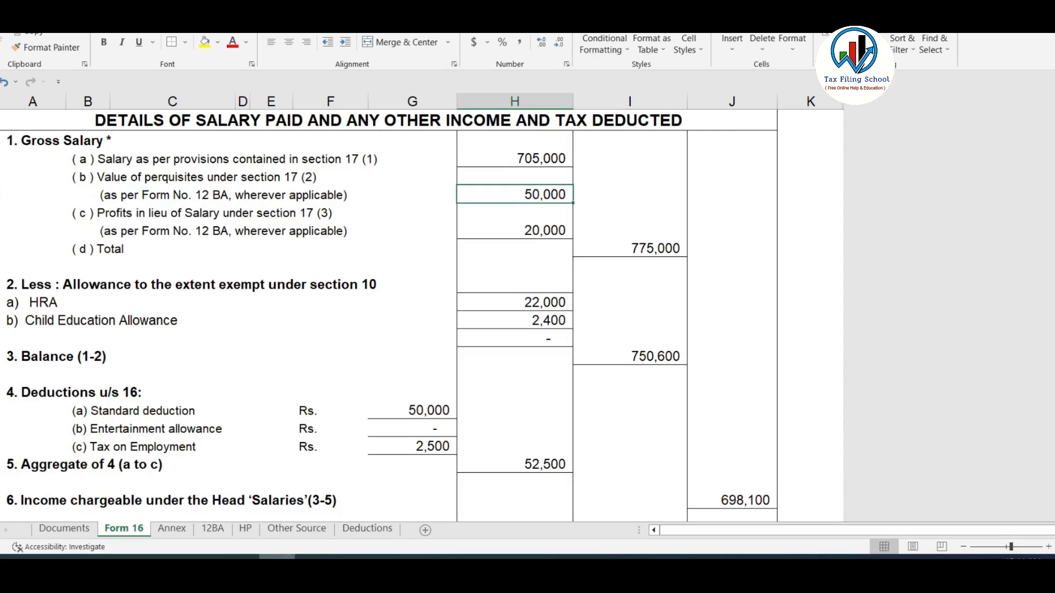
click(535, 228)
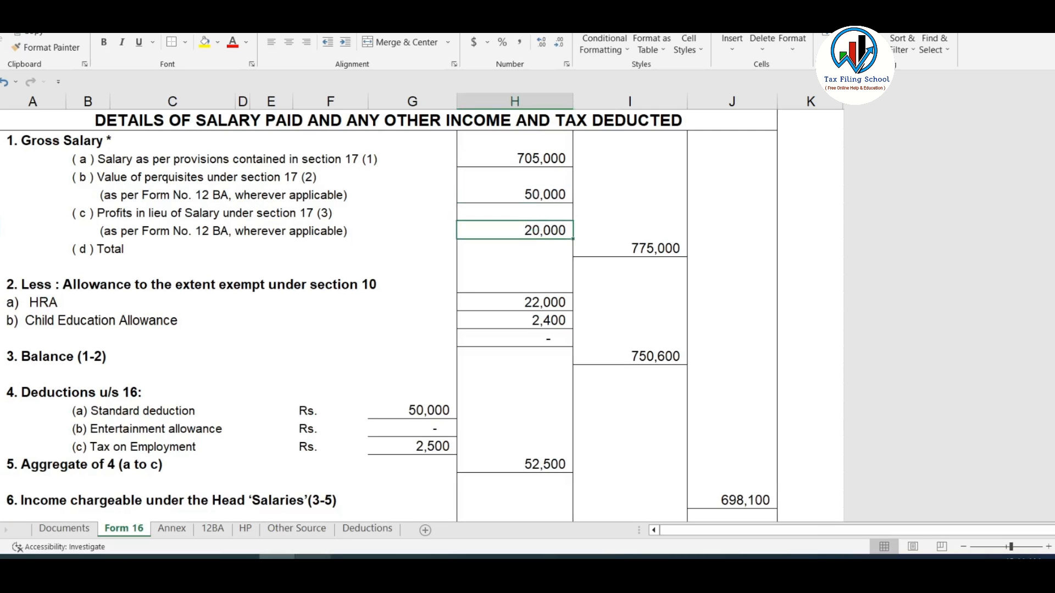
key(alt+Tab)
click(896, 282)
text(20000)
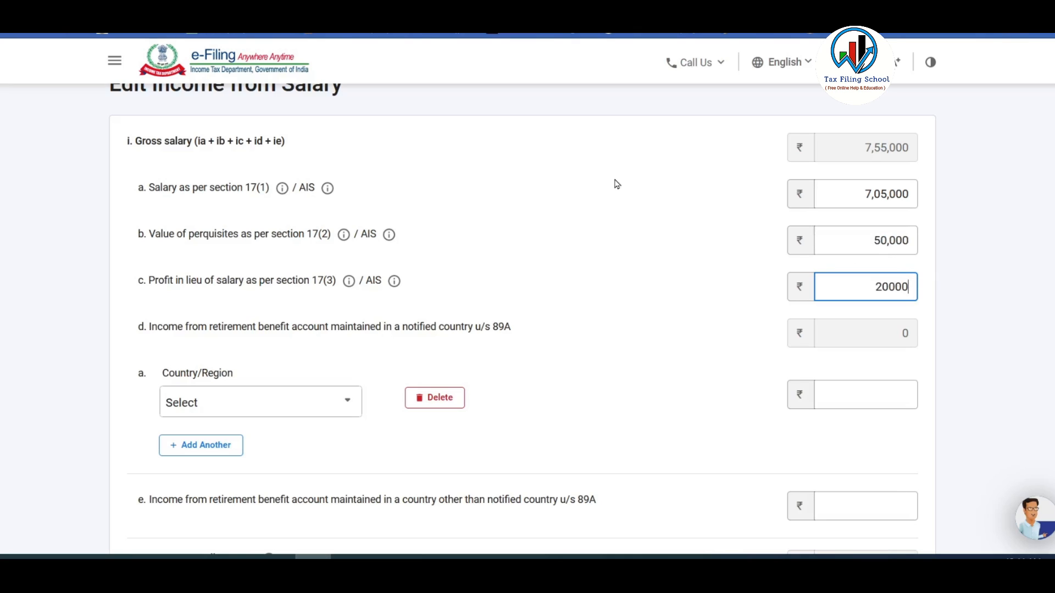
click(605, 322)
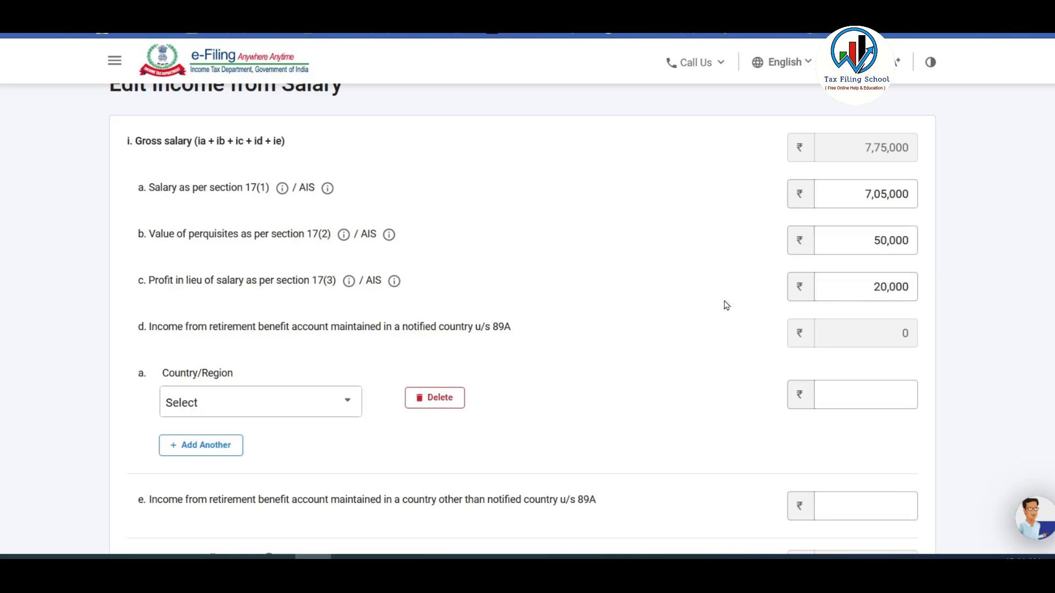
Review the salary amounts: 17(1) 7,05,000, 17(2) 50,000 and 17(3) 20,000.
click(849, 288)
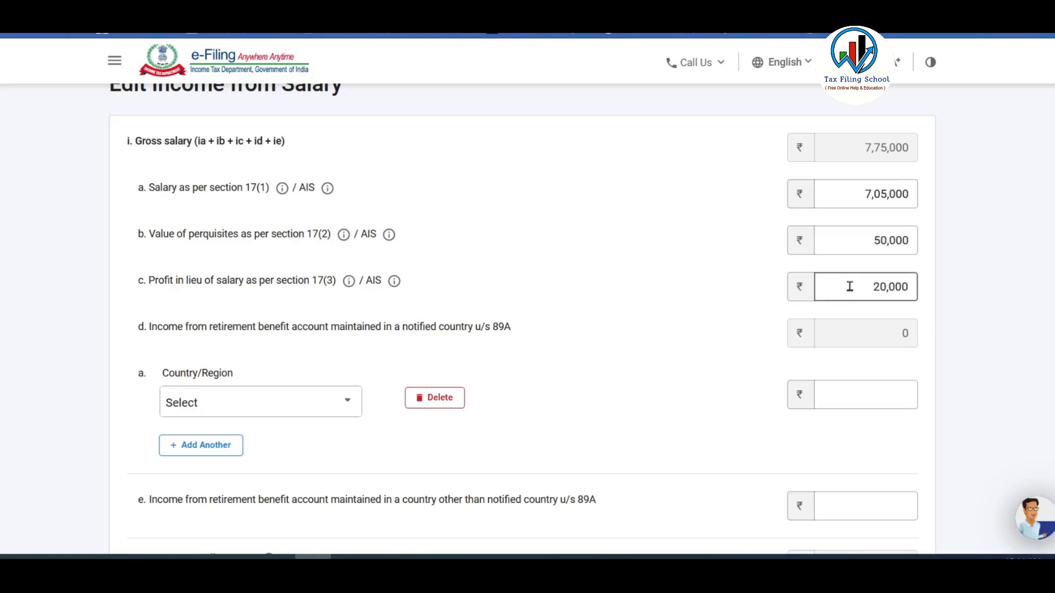
click(853, 240)
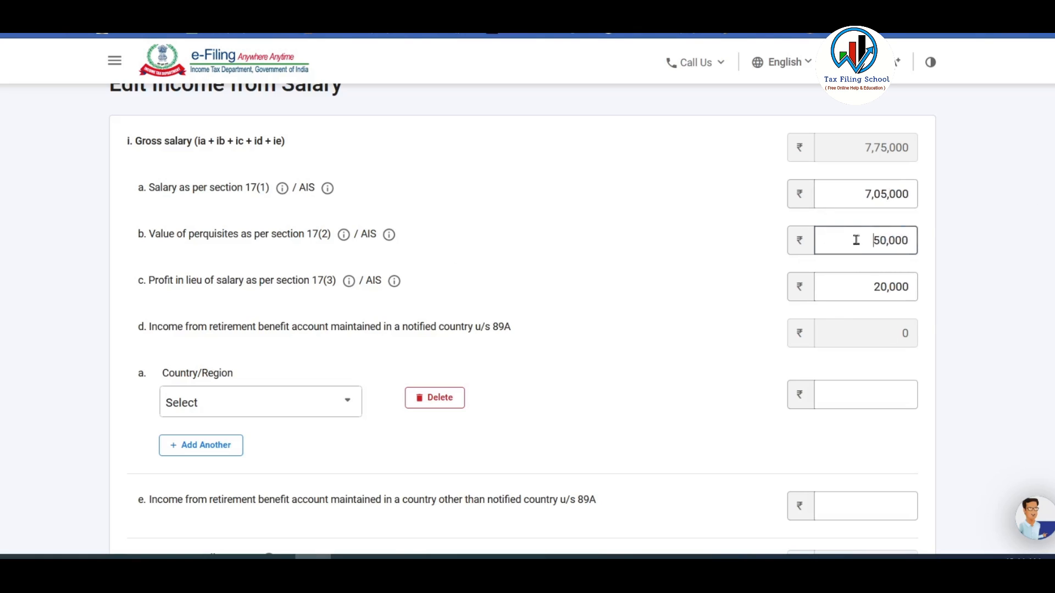
double_click(853, 240)
double_click(878, 287)
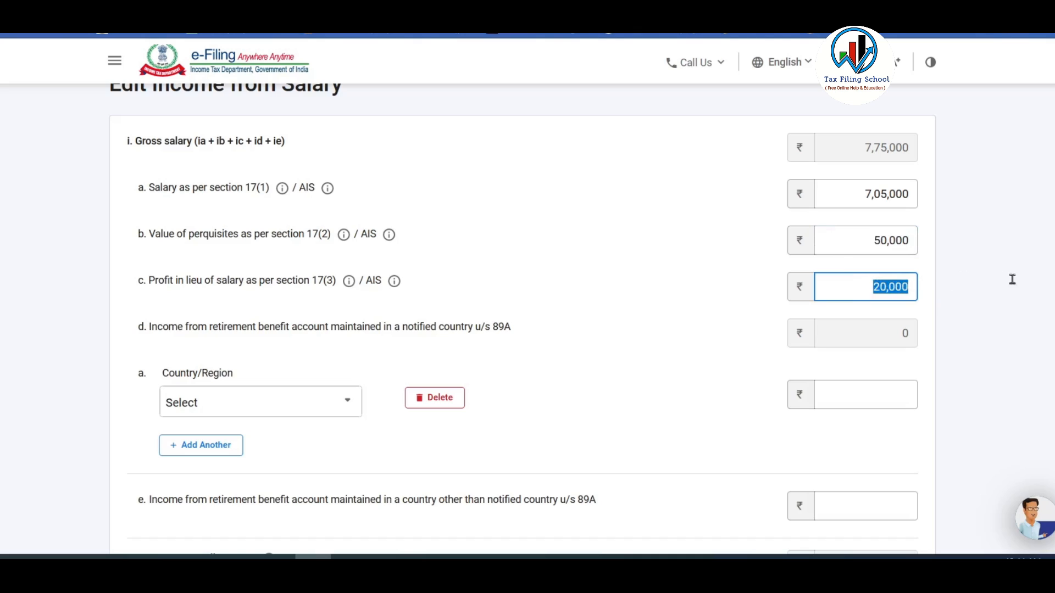
double_click(874, 192)
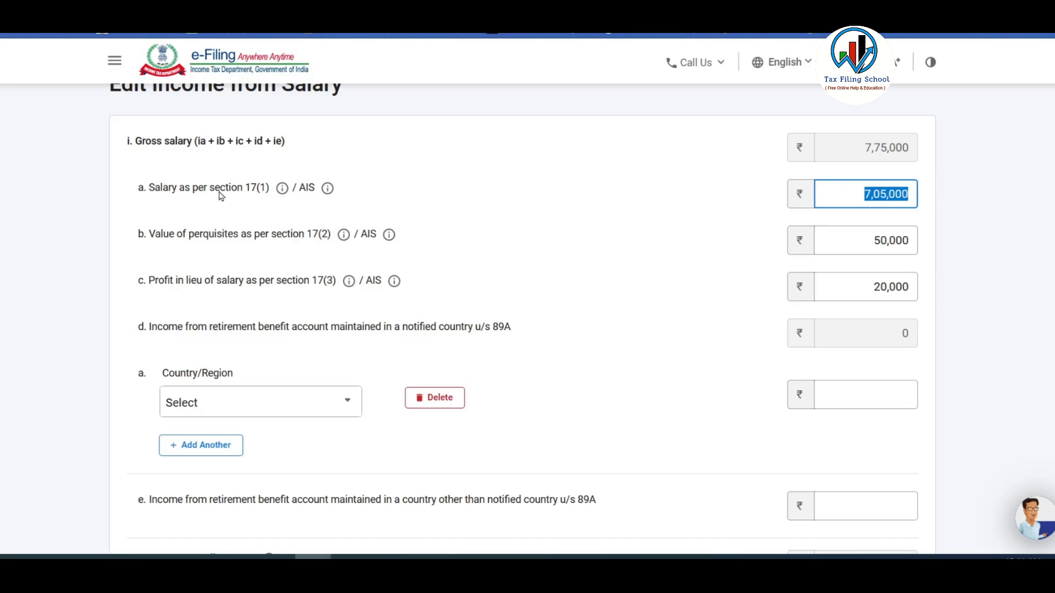
drag(148, 191, 539, 198)
click(830, 193)
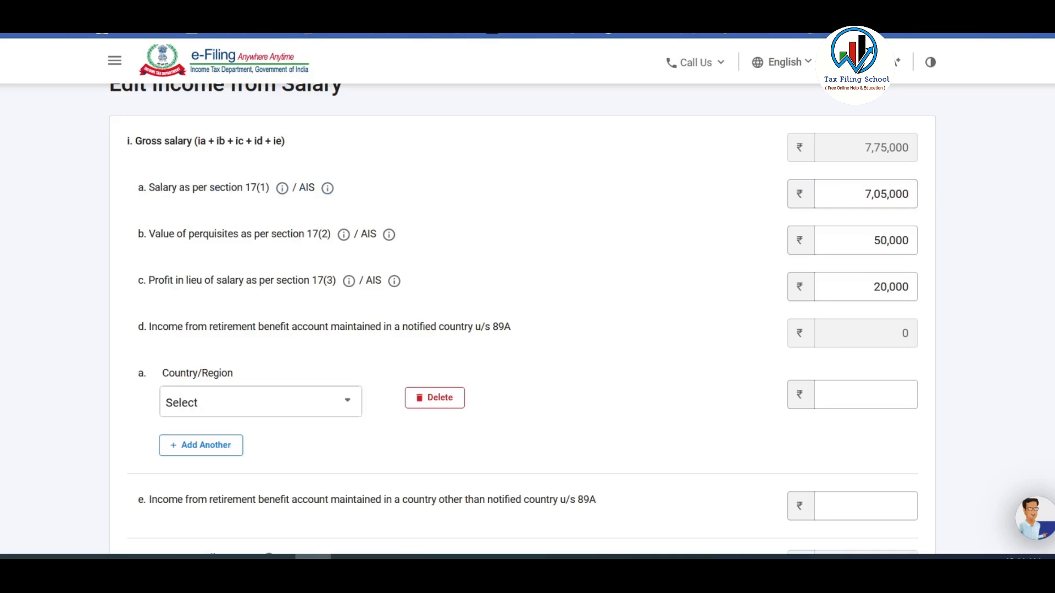
Leave the 89A country and income entries blank, keeping the empty row instead of deleting it.
scroll(1036, 228, down, 4)
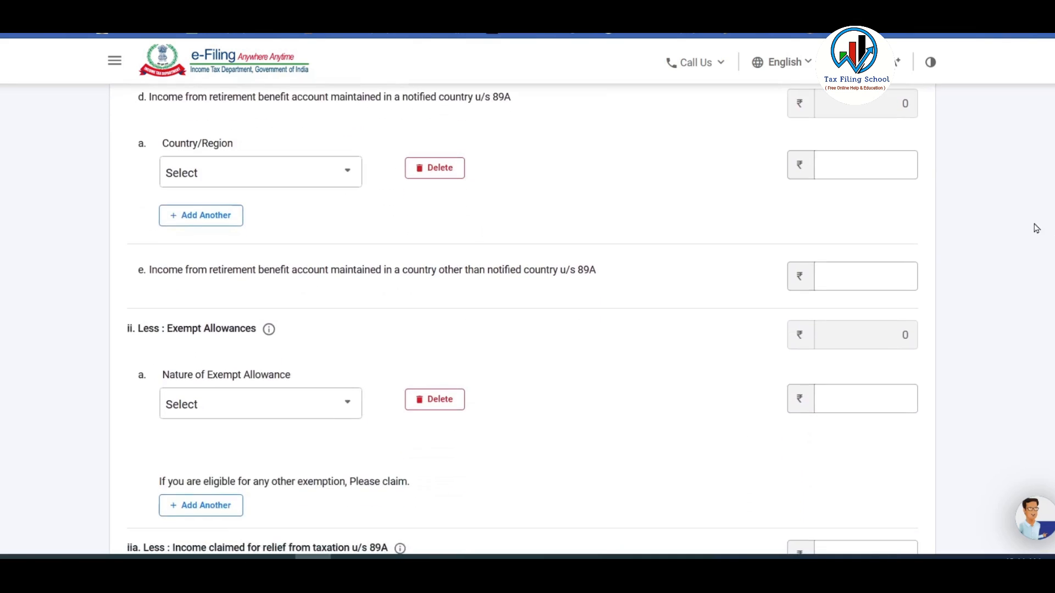
scroll(1036, 229, up, 1)
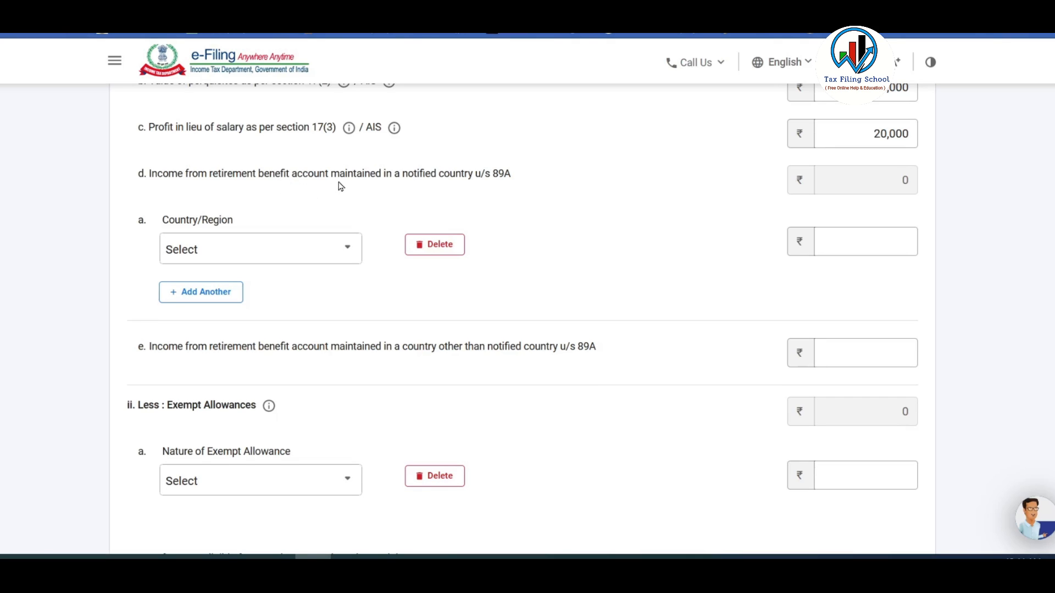
click(335, 254)
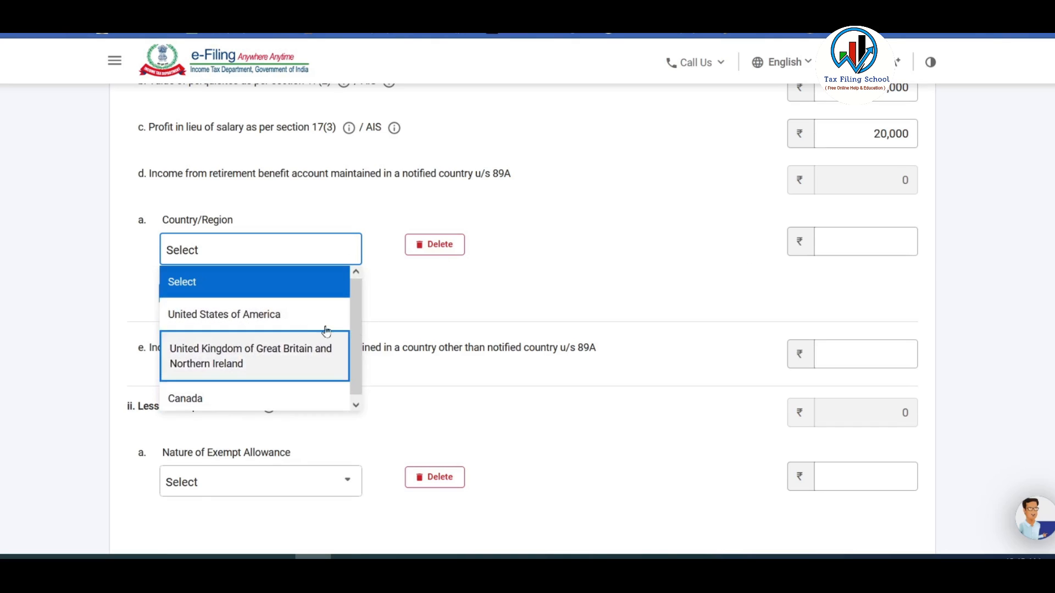
click(450, 245)
click(451, 245)
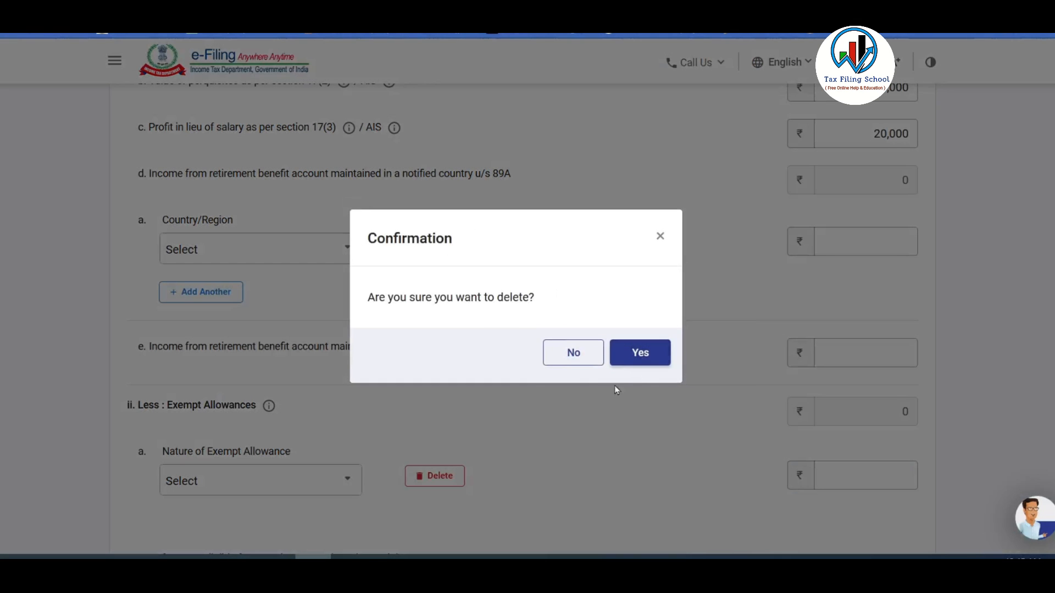
click(573, 352)
scroll(533, 245, down, 3)
scroll(532, 245, up, 2)
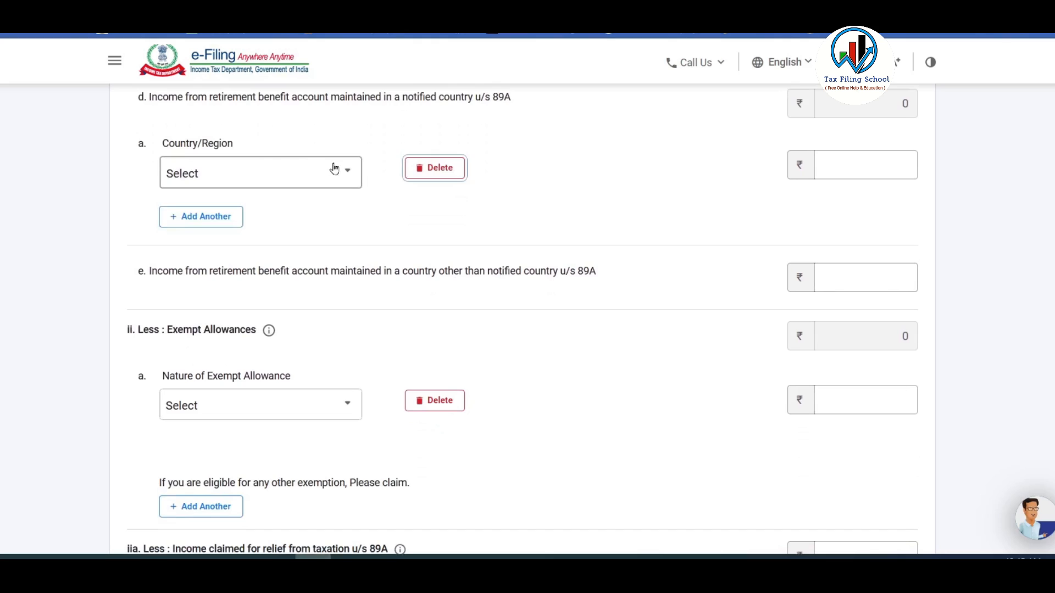
click(334, 169)
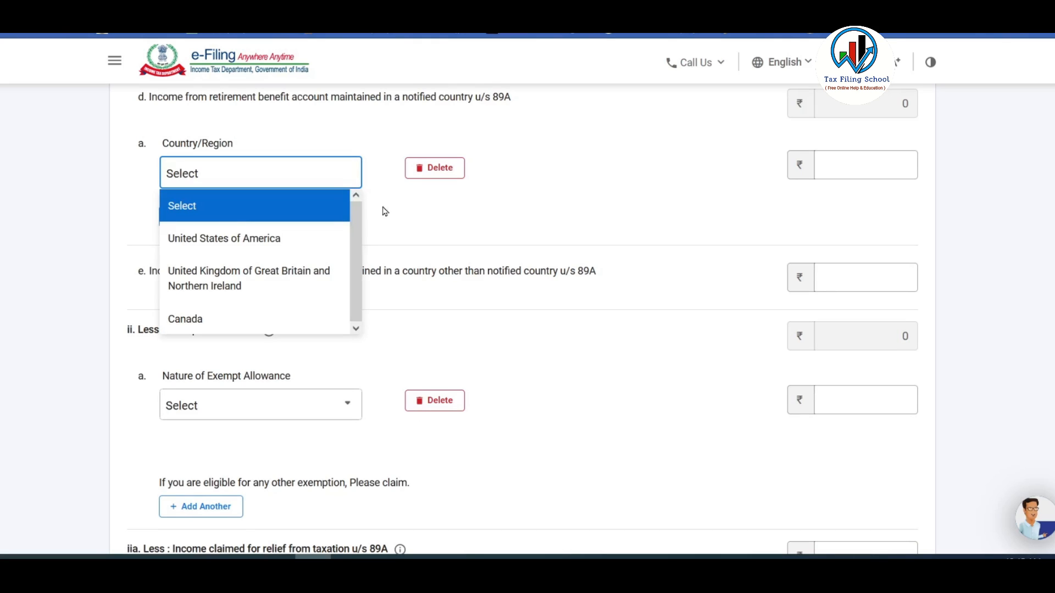
click(535, 299)
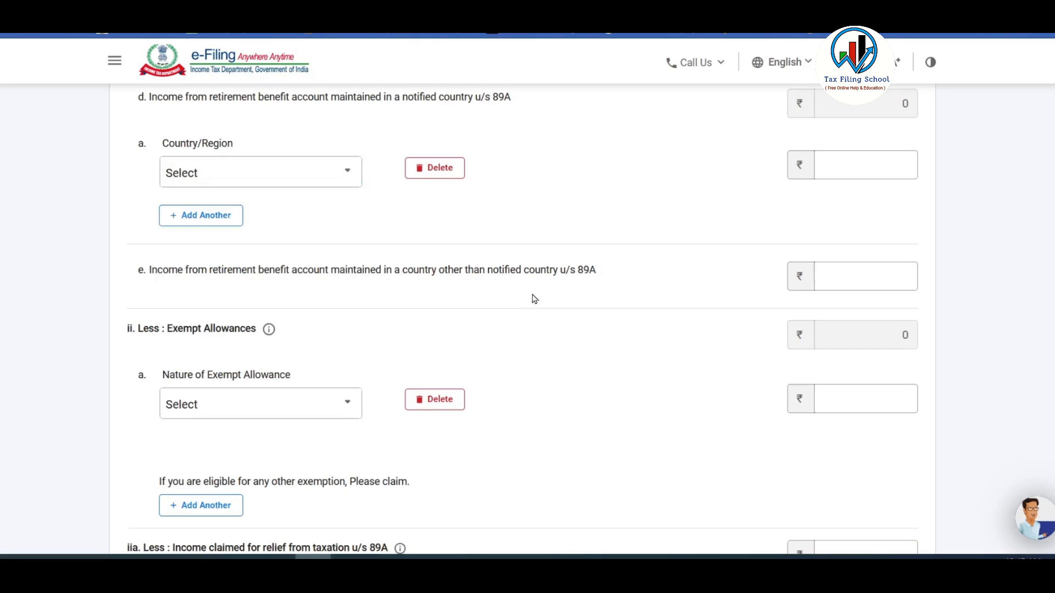
Check net salary of 7,75,000, then view the 22,000 HRA exemption in Excel's Form 16 sheet.
click(864, 277)
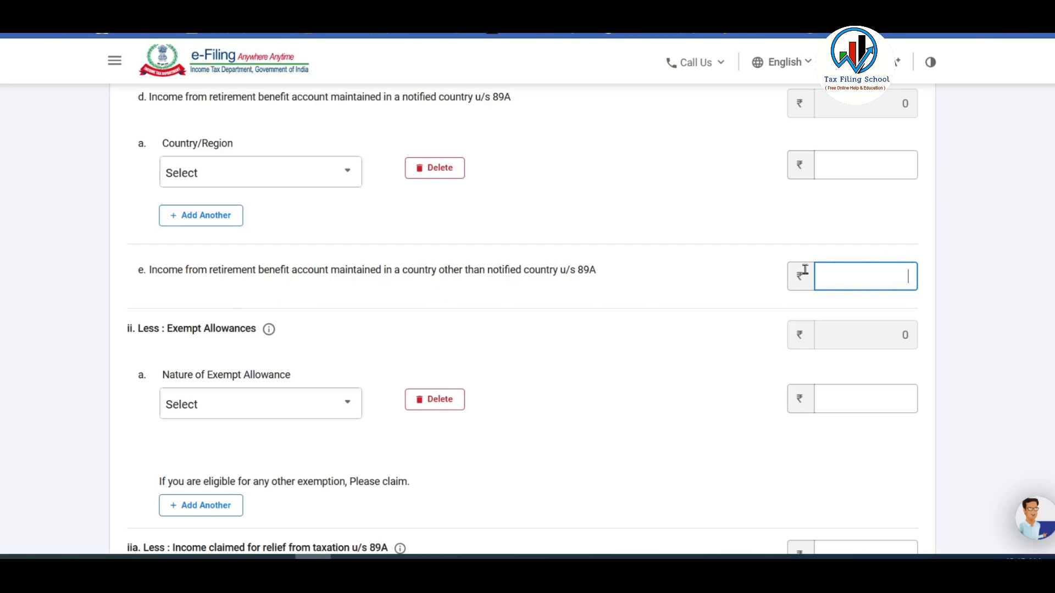
scroll(675, 217, down, 4)
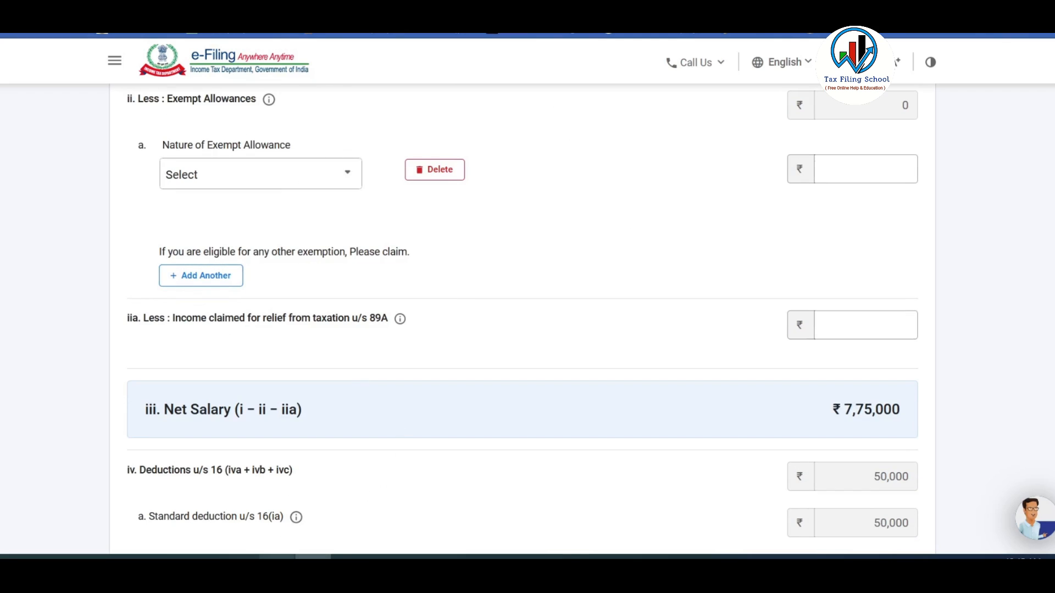
click(278, 556)
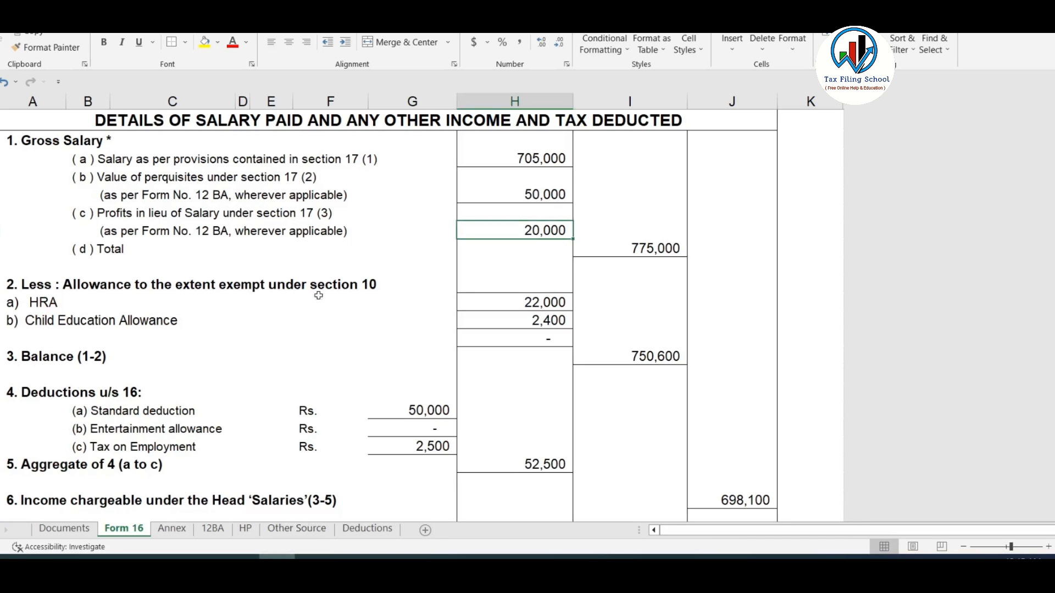
click(535, 301)
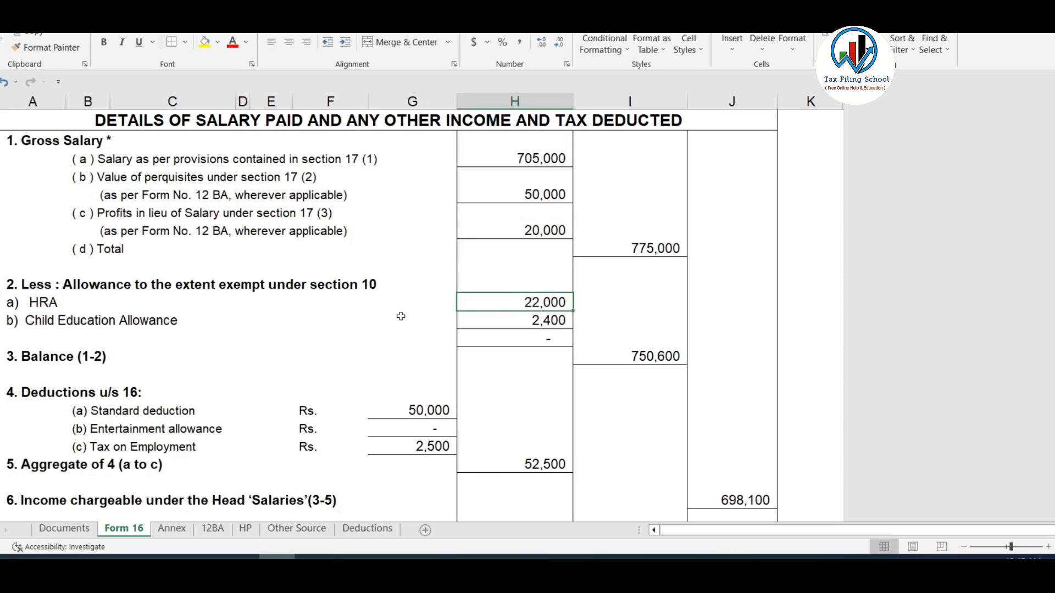
Review the 24,400 section 10 exemptions in Form 16, then go back to the portal's salary page.
scroll(544, 357, up, 1)
drag(547, 361, 574, 383)
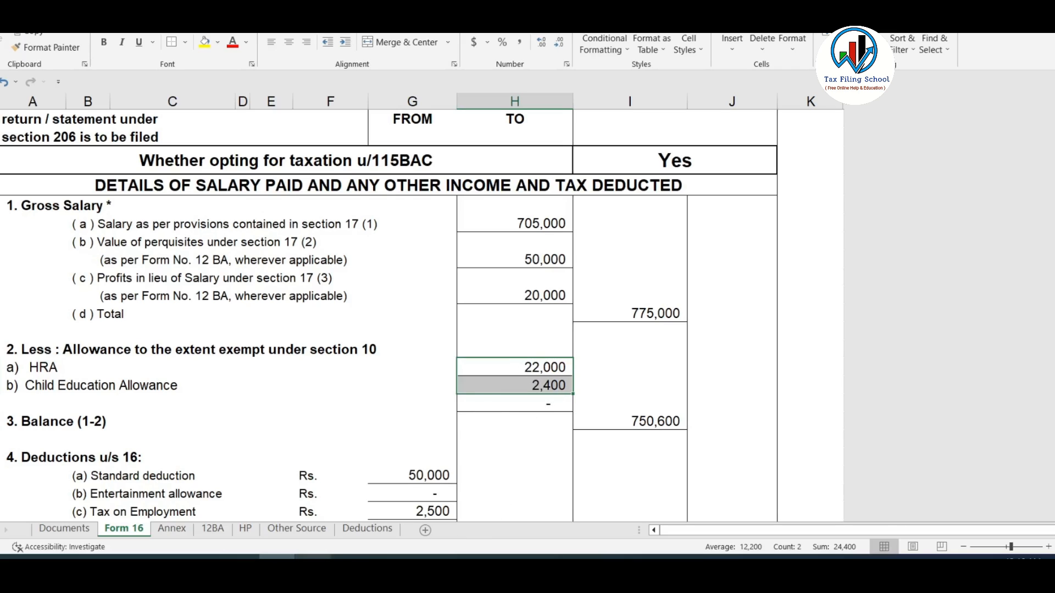
click(314, 557)
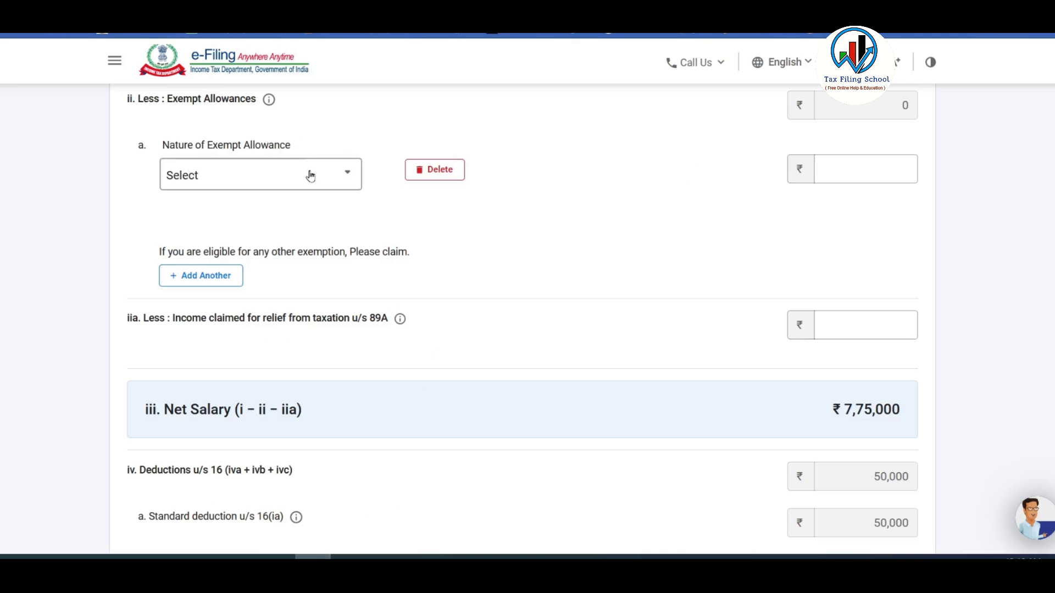
Claim 22,000 house rent allowance under Sec 10(13A).
click(330, 176)
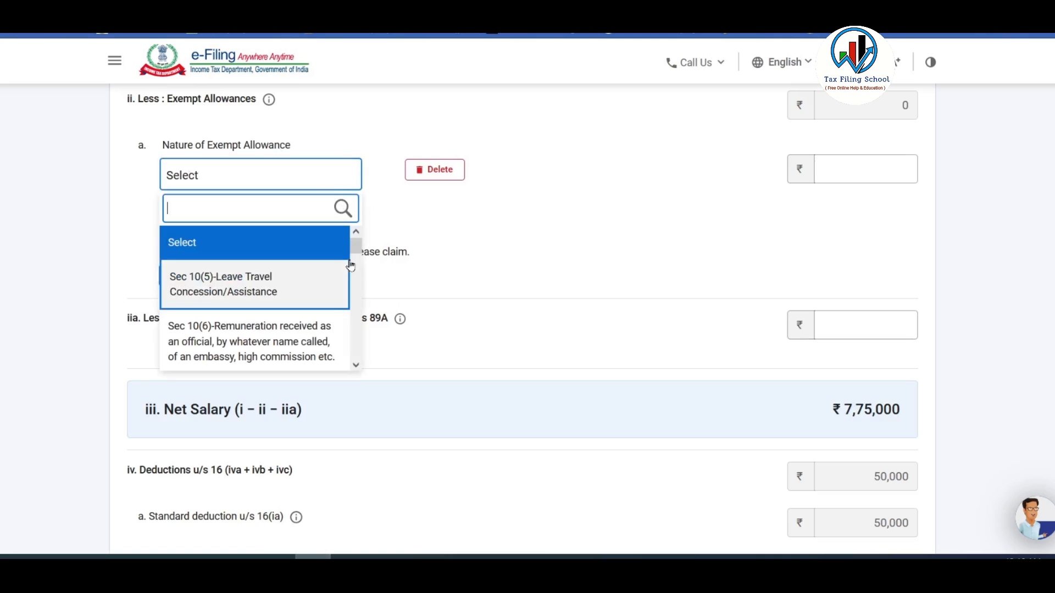
drag(356, 253, 355, 321)
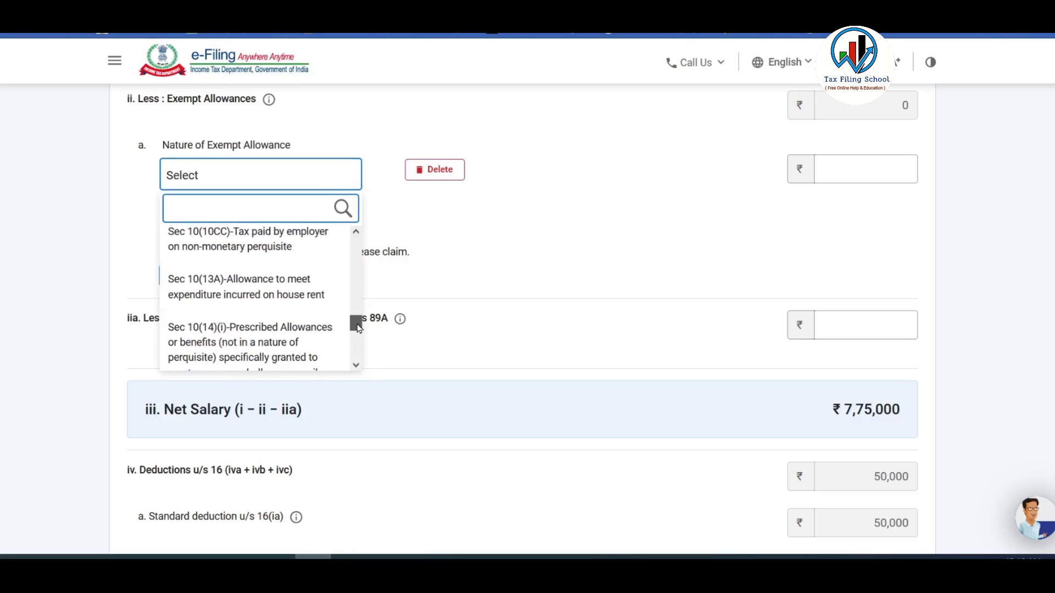
click(237, 295)
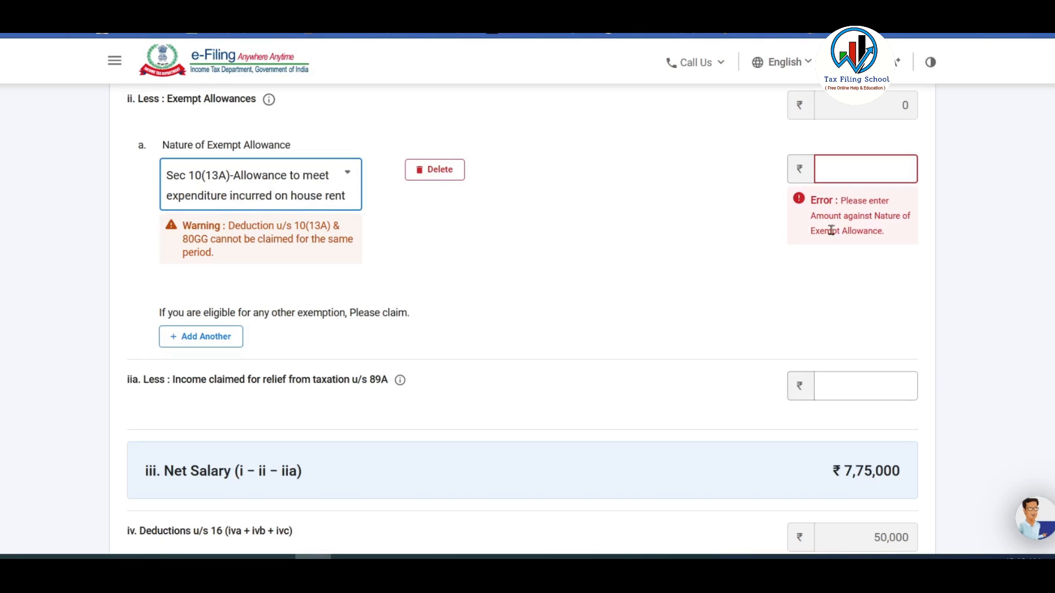
click(875, 165)
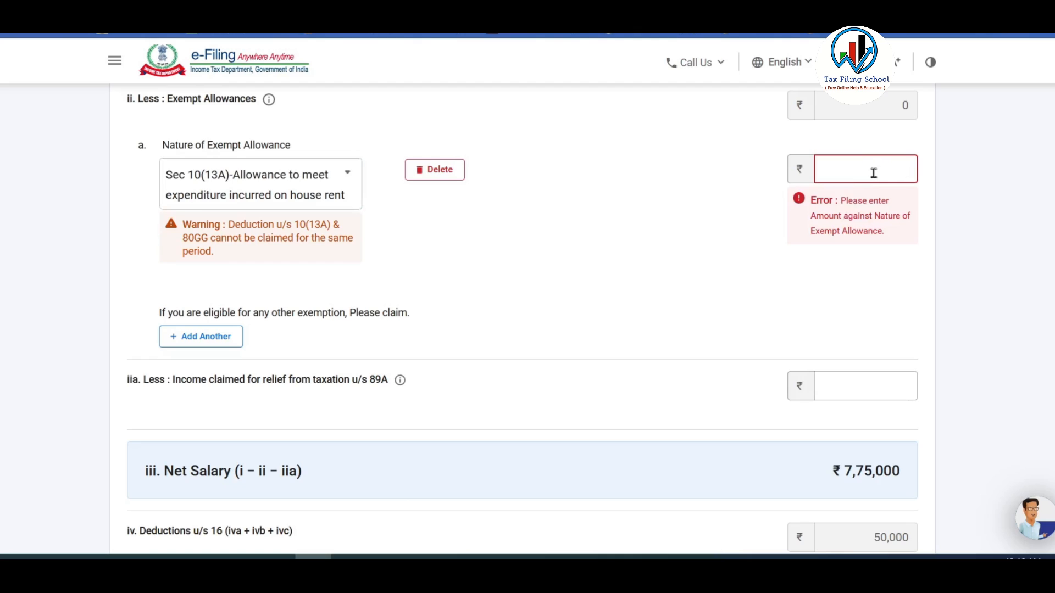
text(220000)
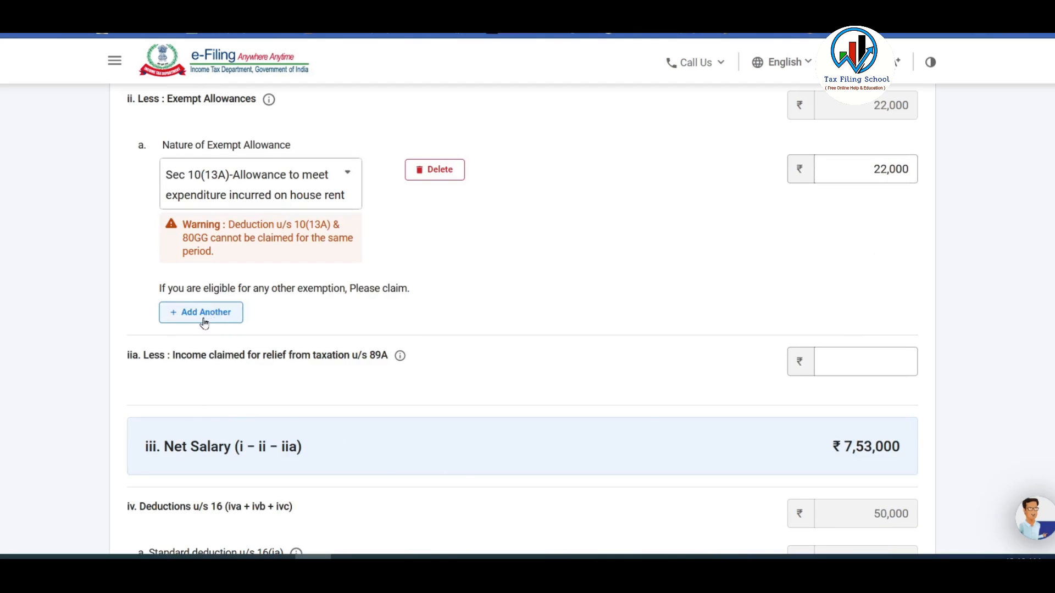
Add a second exempt allowance of 2,400 under Sec 10(14)(i).
click(217, 314)
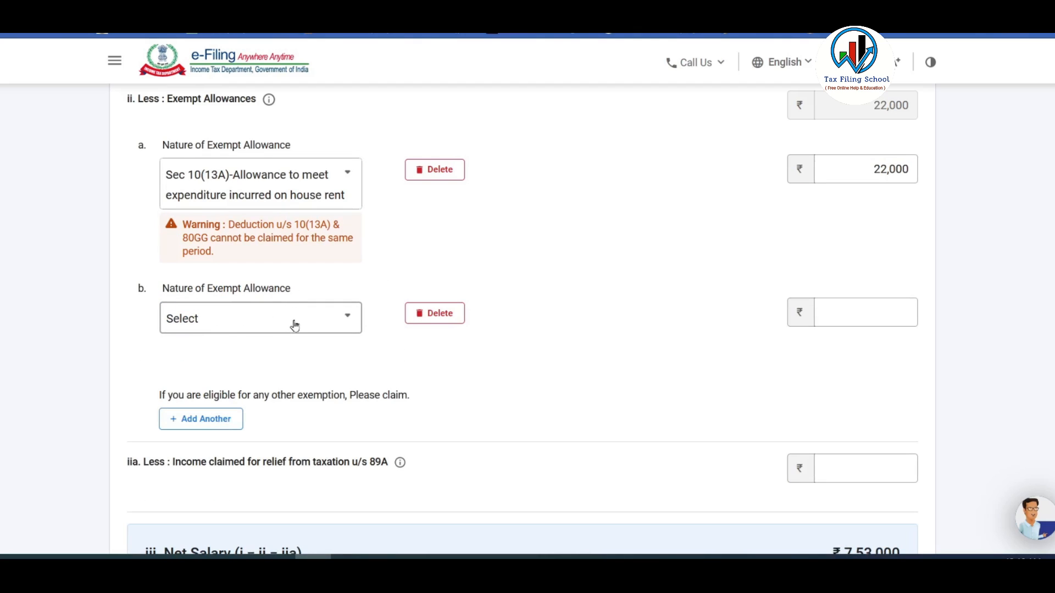
click(324, 318)
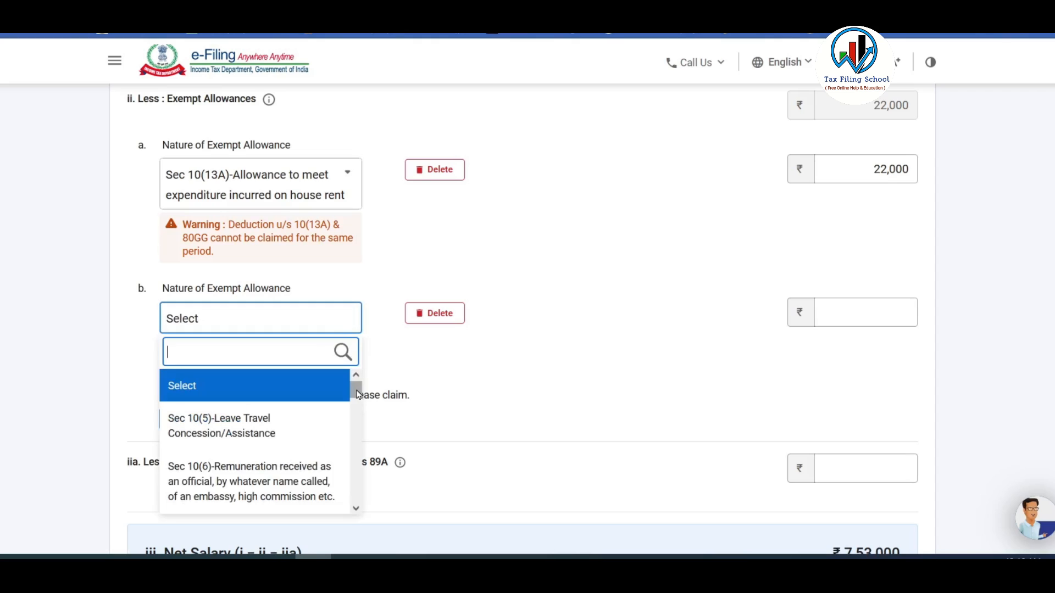
drag(356, 392, 355, 481)
click(299, 442)
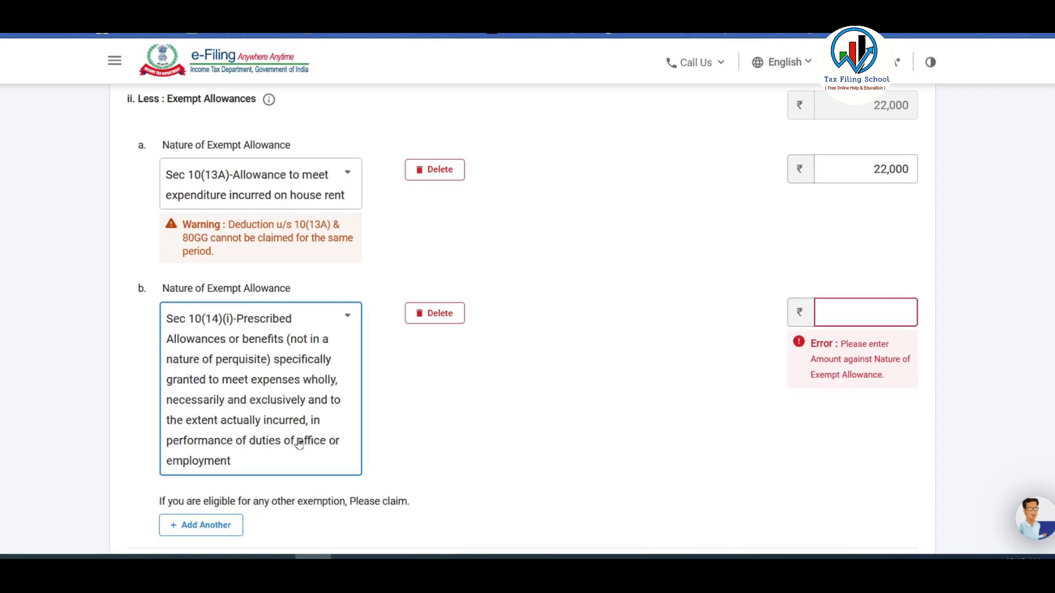
click(866, 311)
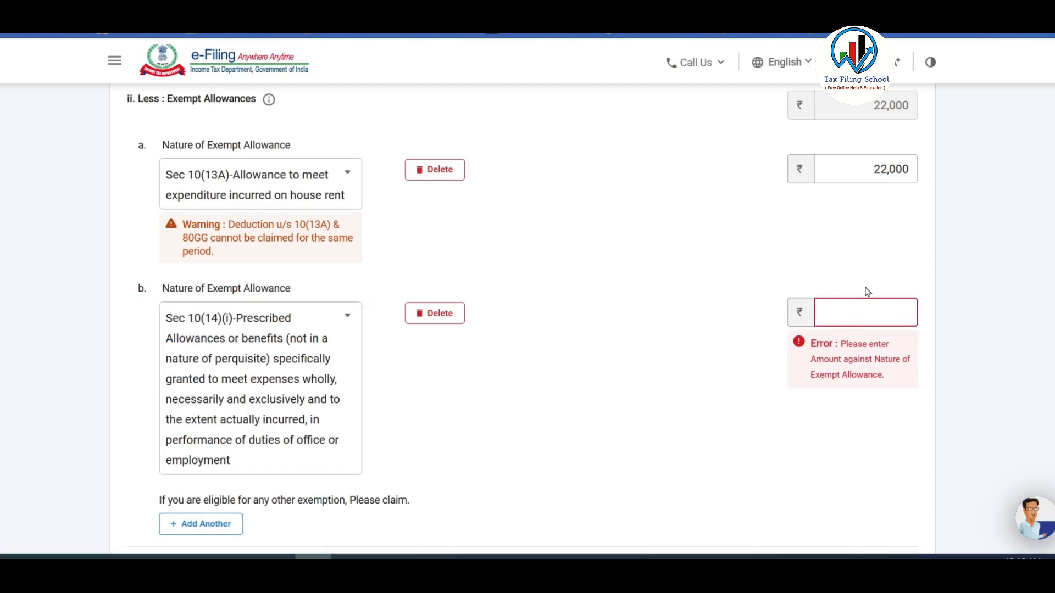
text(2400)
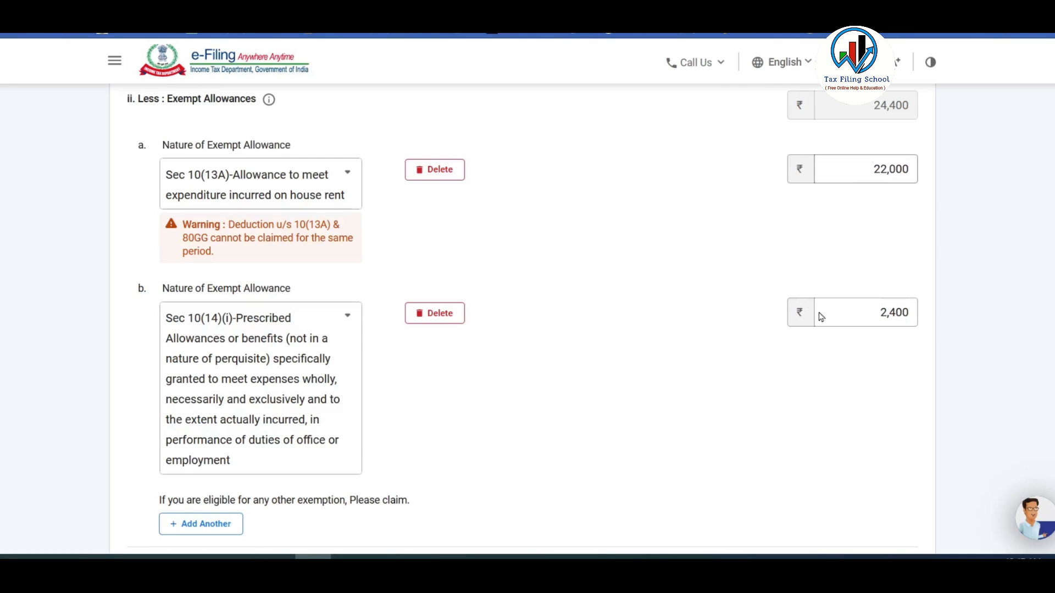
Remove the extra empty third allowance row, leaving exemptions totalling 24,400.
scroll(574, 287, down, 3)
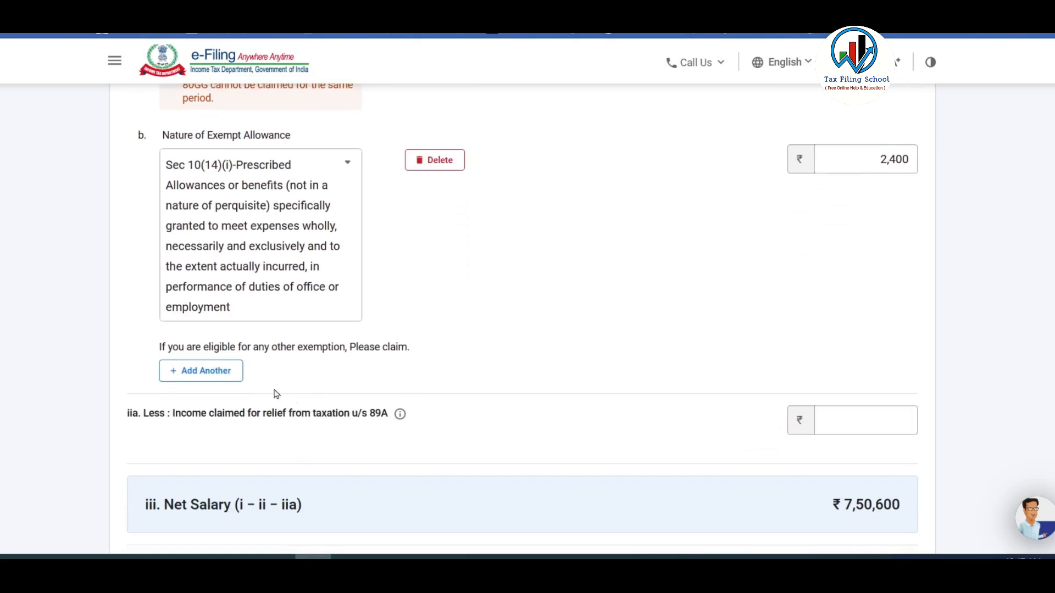
click(223, 371)
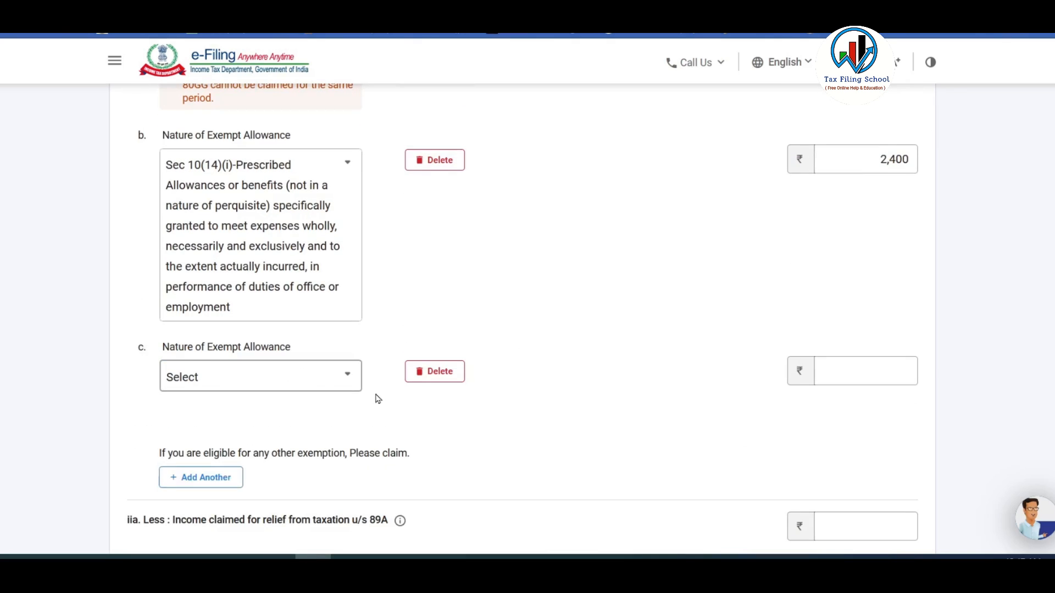
click(352, 375)
mouse_move(356, 233)
mouse_down()
mouse_move(357, 338)
mouse_move(368, 229)
mouse_up()
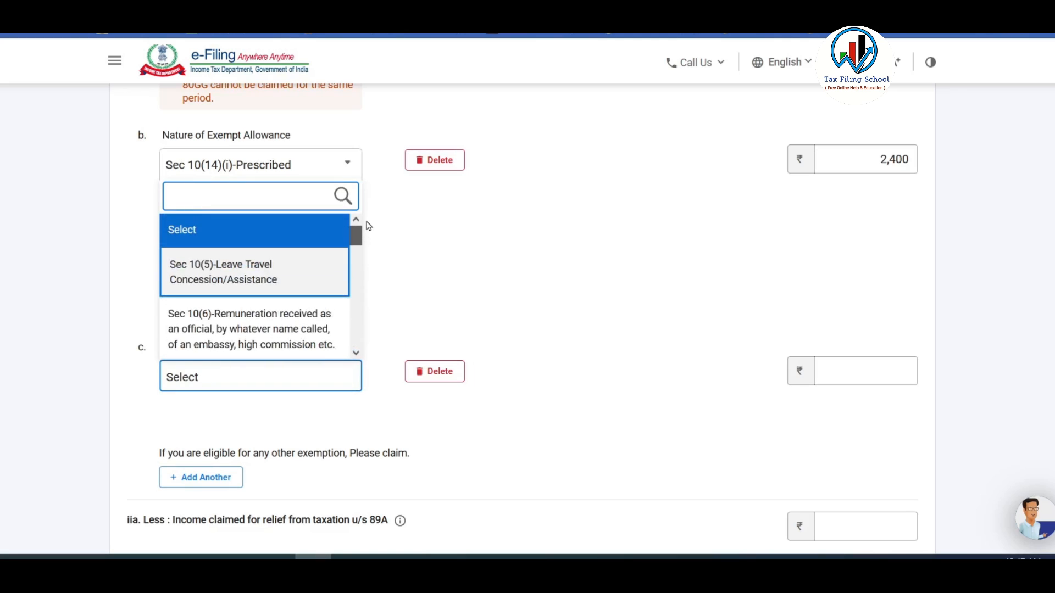
click(499, 274)
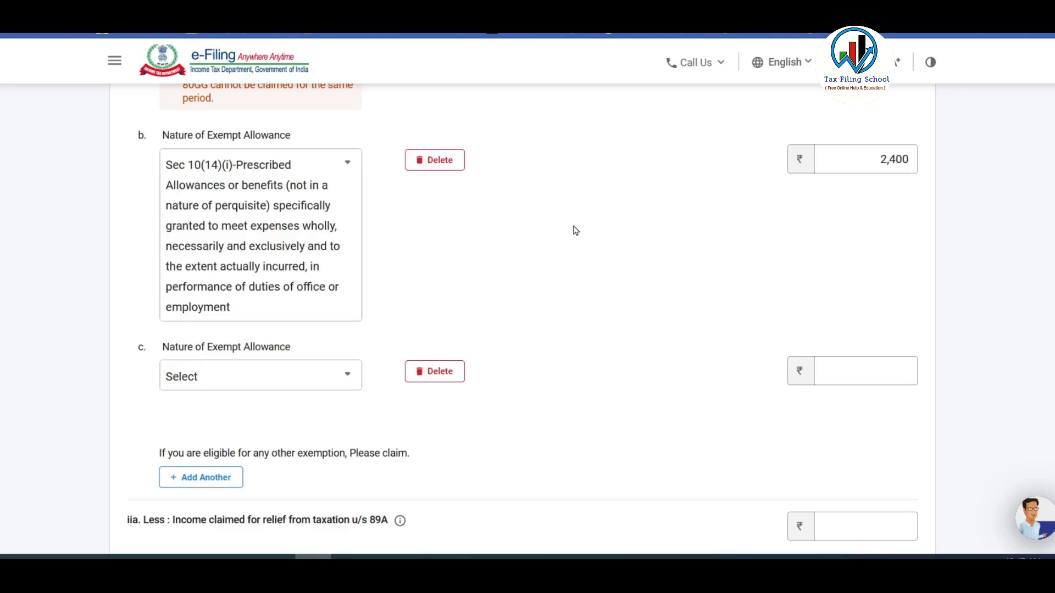
click(449, 373)
click(634, 354)
Enter 2,500 professional tax under Deductions u/s 16(iii).
scroll(643, 340, up, 4)
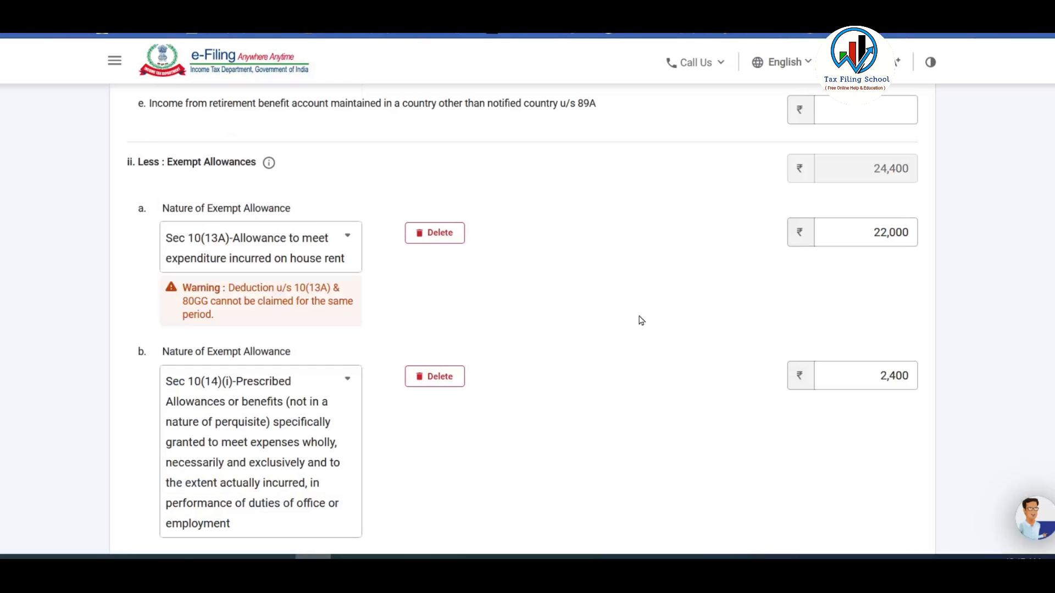
scroll(644, 317, down, 8)
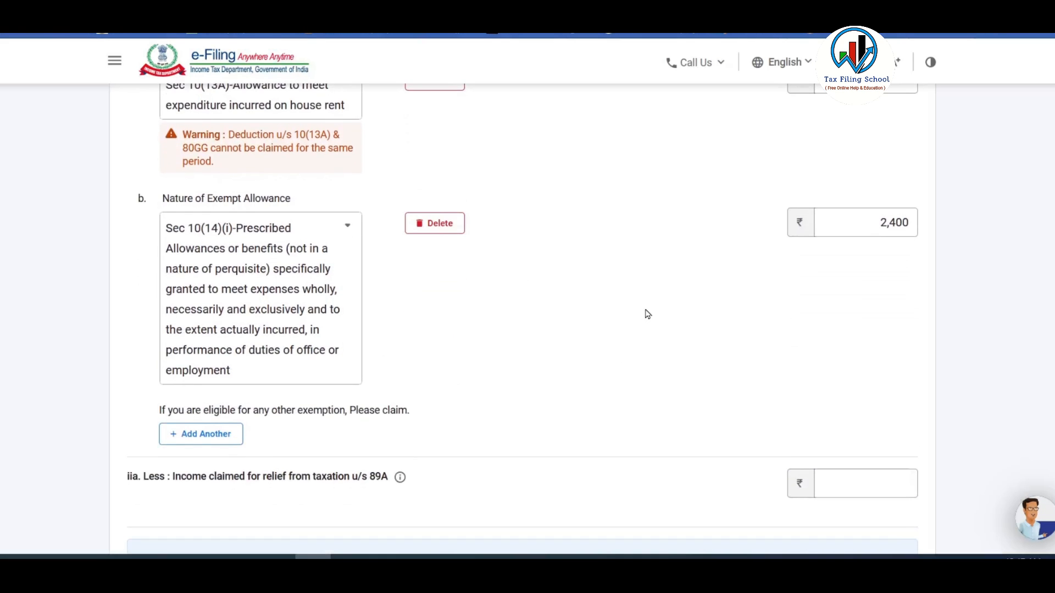
scroll(648, 313, down, 2)
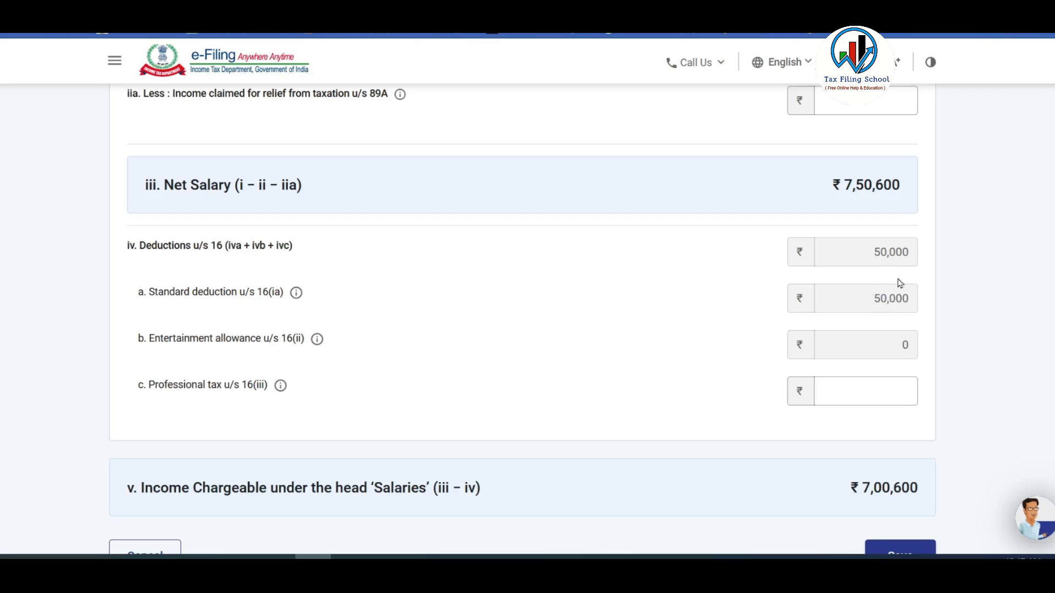
scroll(608, 285, down, 3)
click(855, 238)
click(889, 241)
text(2500)
click(532, 249)
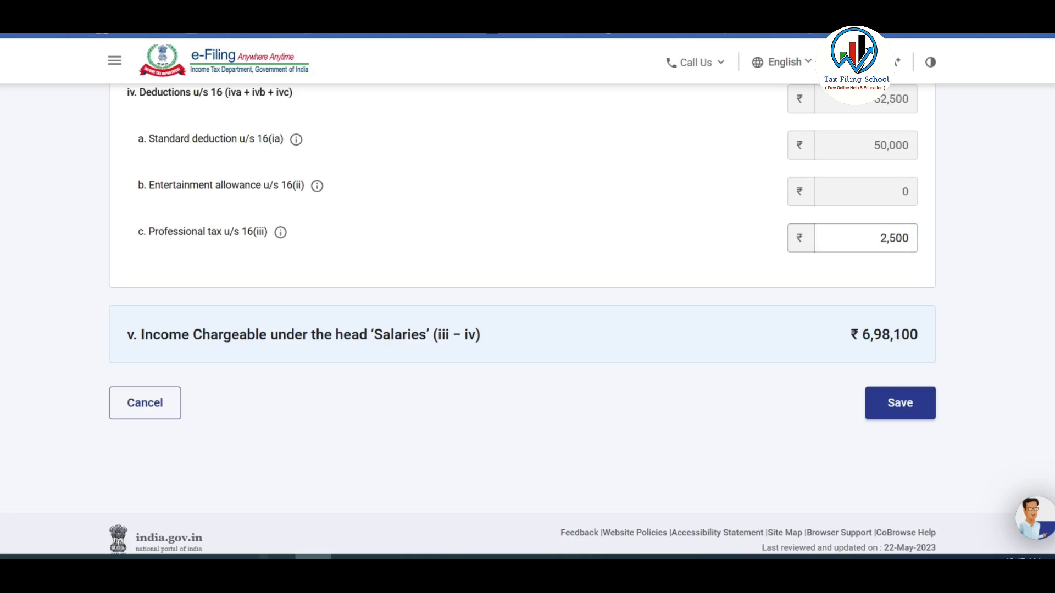
Confirm the Form 16 workbook shows gross total income of 698,100, matching the portal.
click(277, 556)
scroll(740, 313, down, 3)
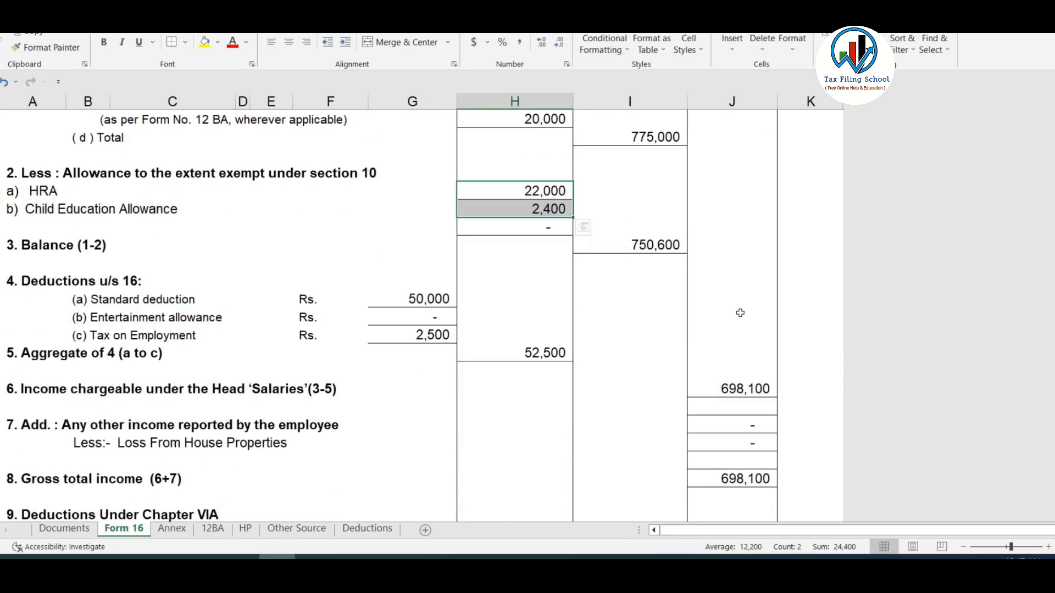
scroll(740, 312, down, 2)
click(738, 376)
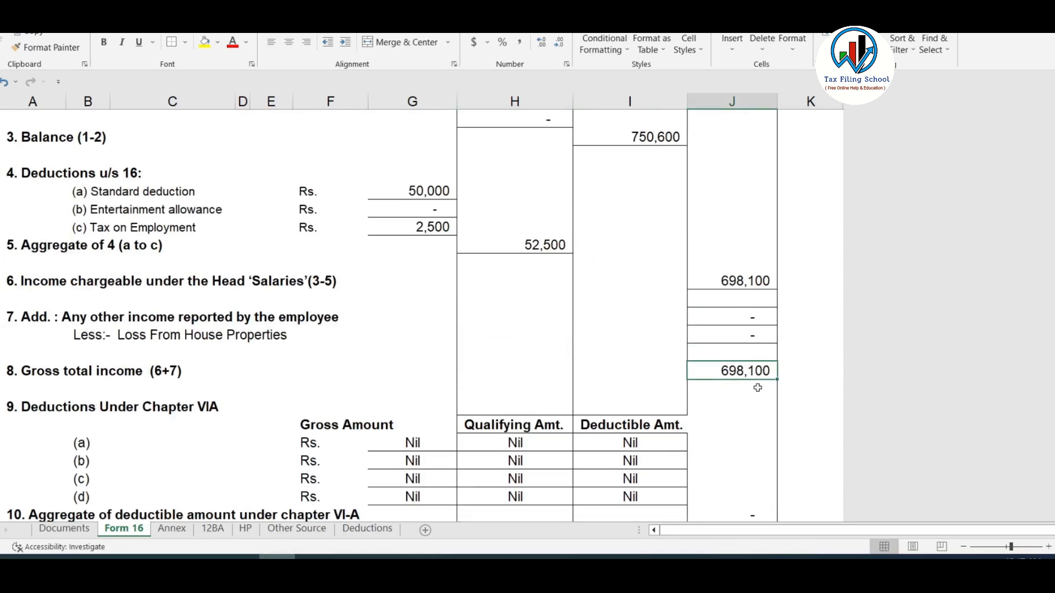
click(314, 556)
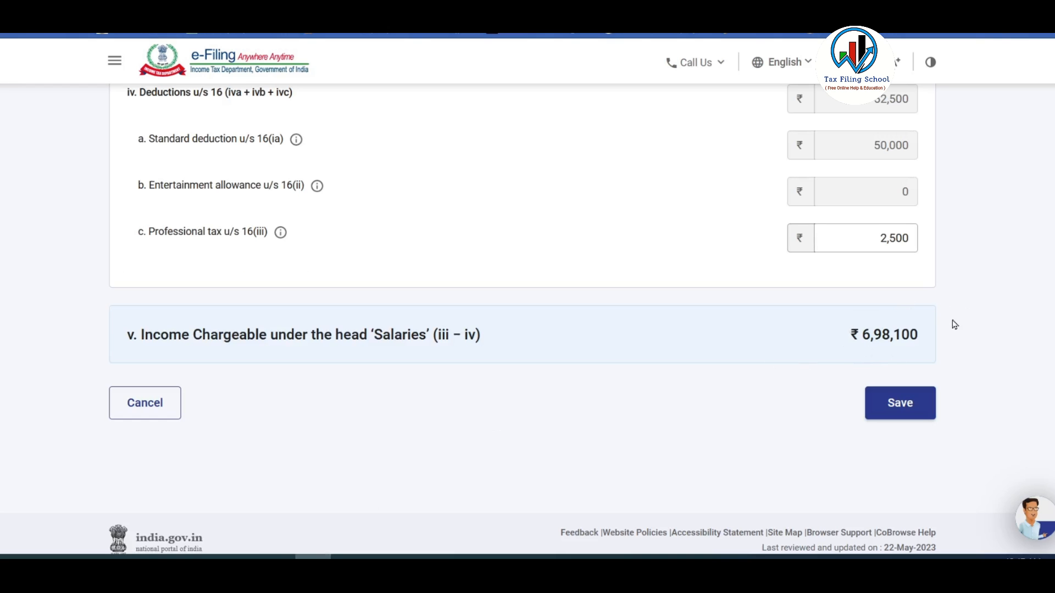
Save the salary details and scroll the income summary down to House Property.
scroll(643, 388, up, 15)
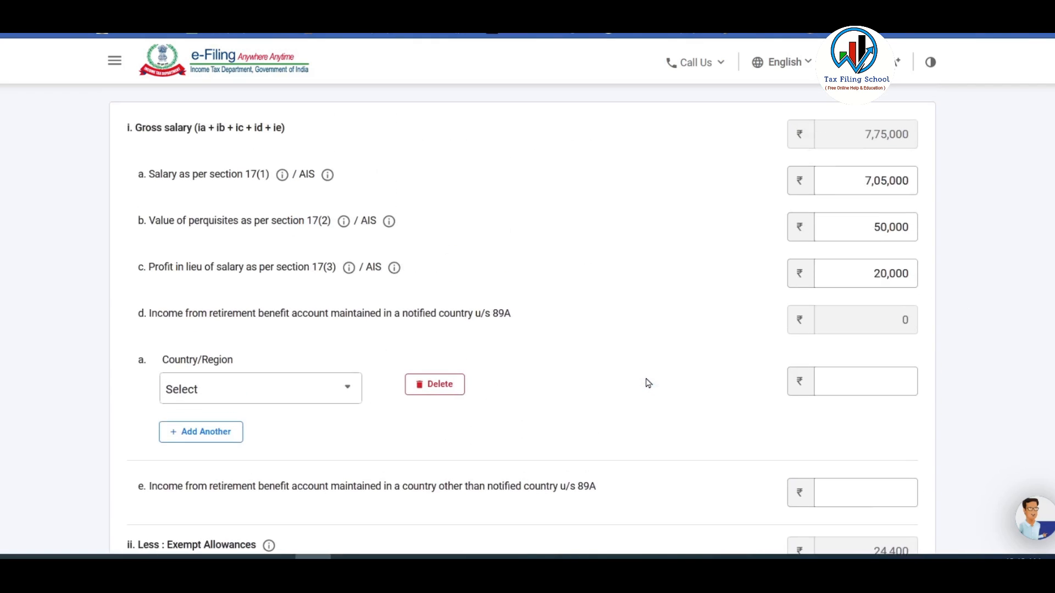
scroll(648, 383, down, 15)
scroll(658, 378, down, 4)
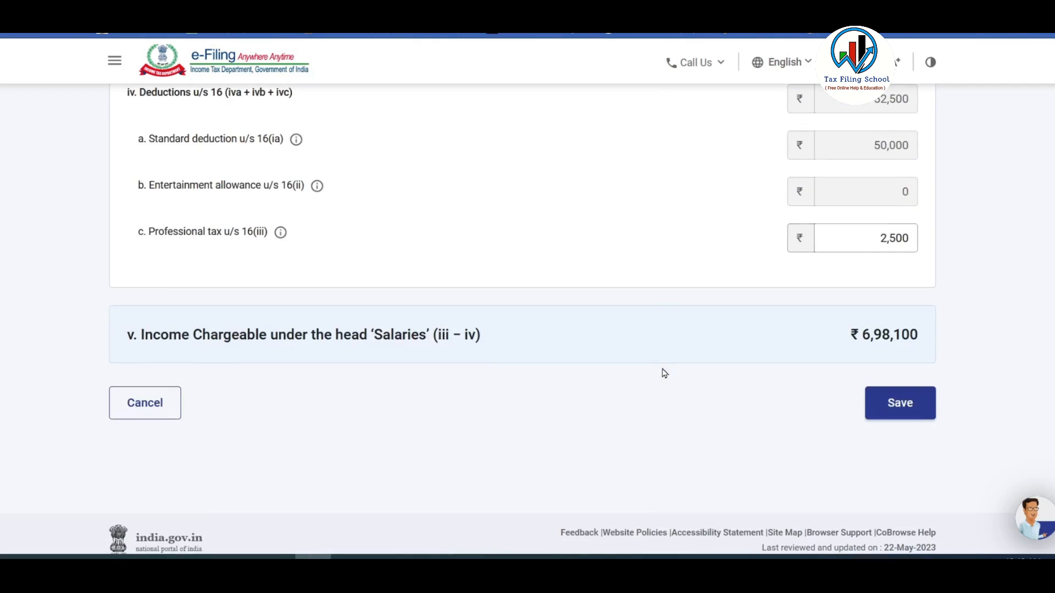
click(908, 405)
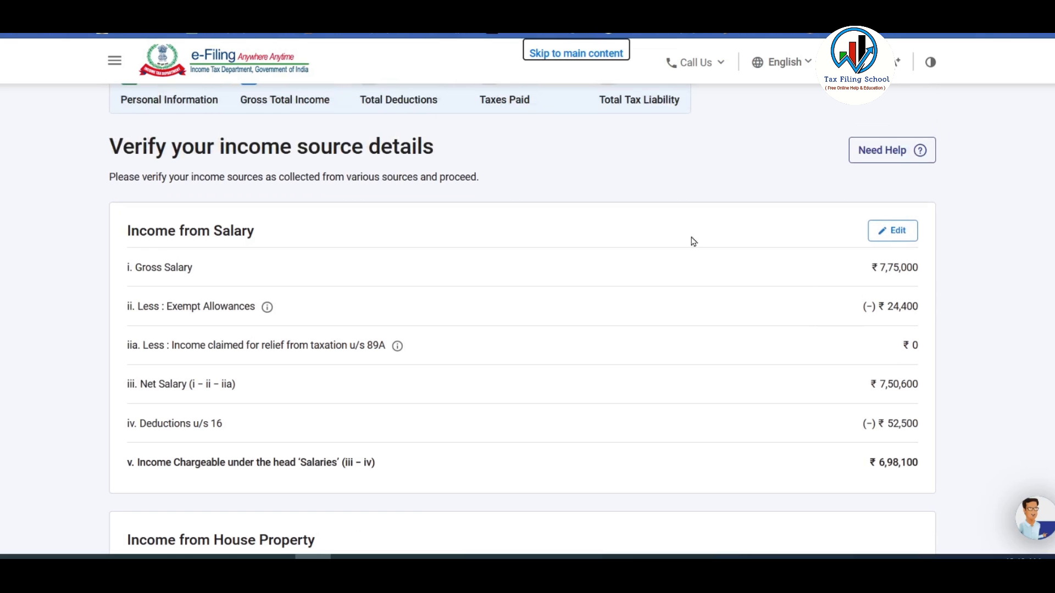
scroll(693, 242, down, 1)
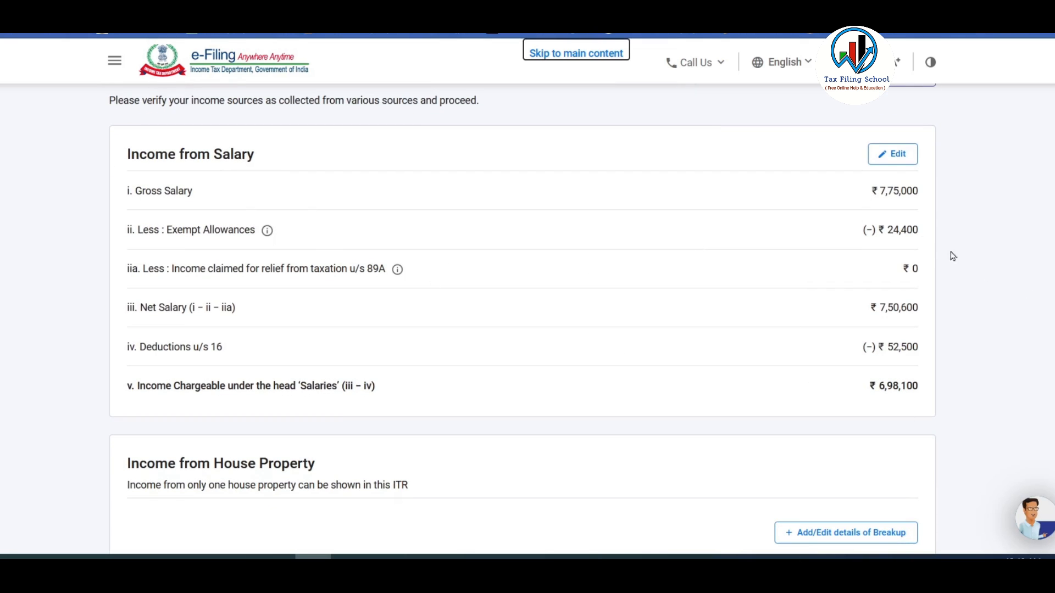
scroll(780, 261, down, 3)
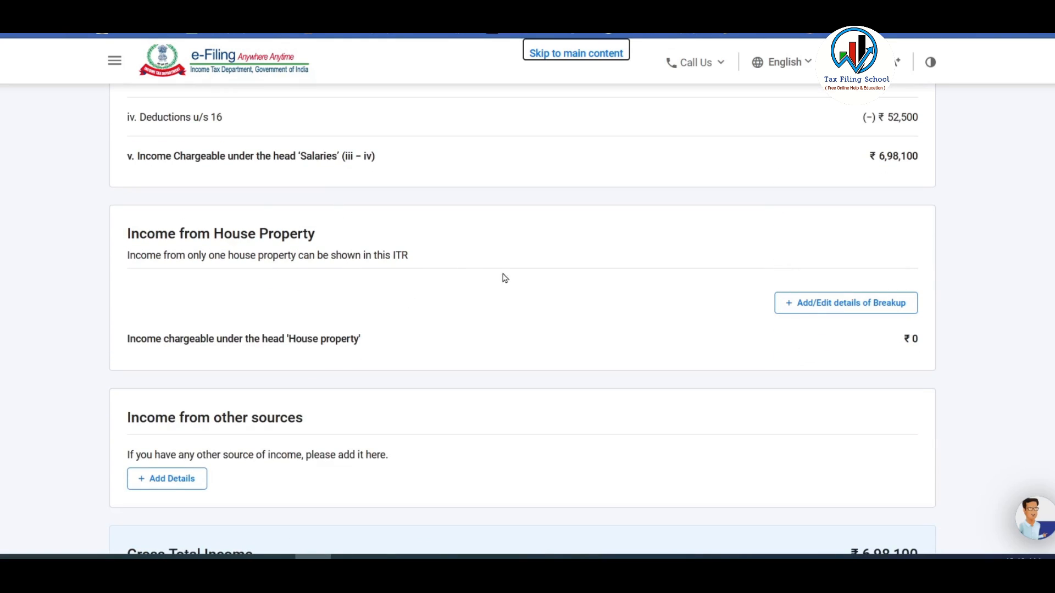
scroll(596, 269, down, 1)
Check the HP sheet's 150,000 EMI and 85,000 interest, and the 65,000 principal on Deductions.
click(277, 556)
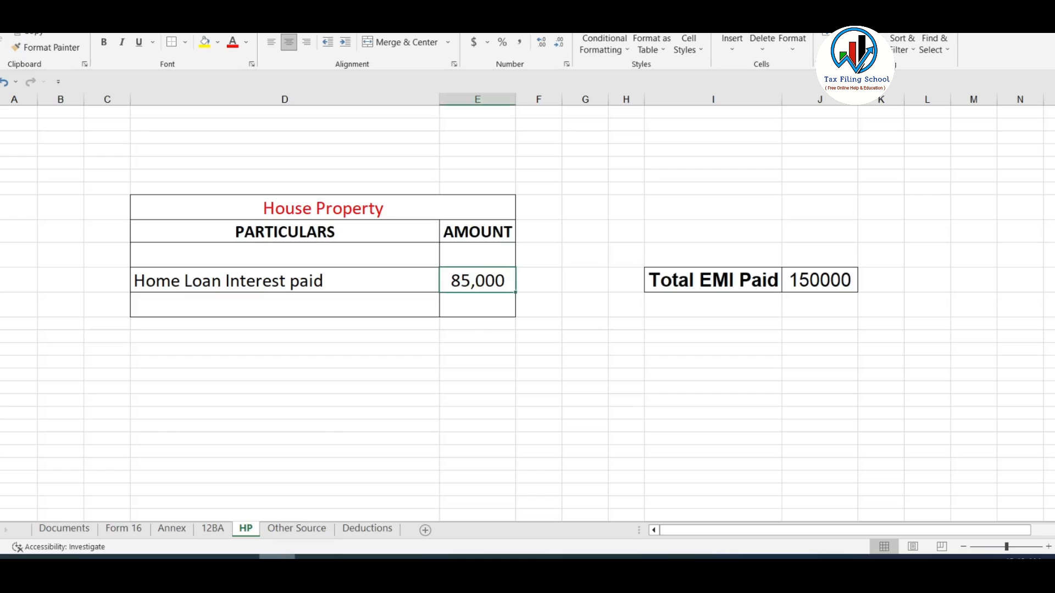
click(671, 281)
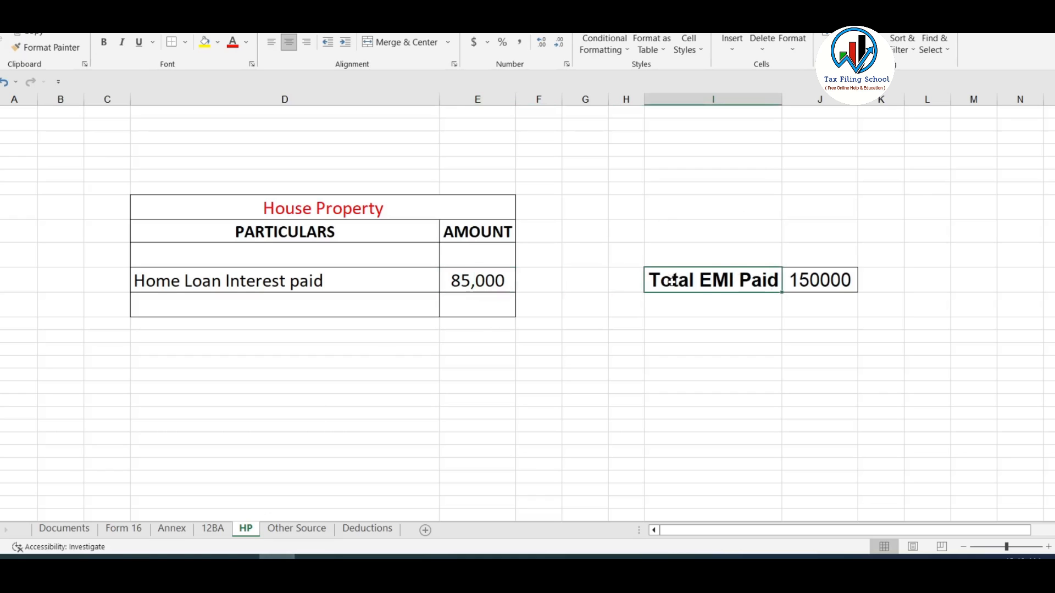
click(842, 279)
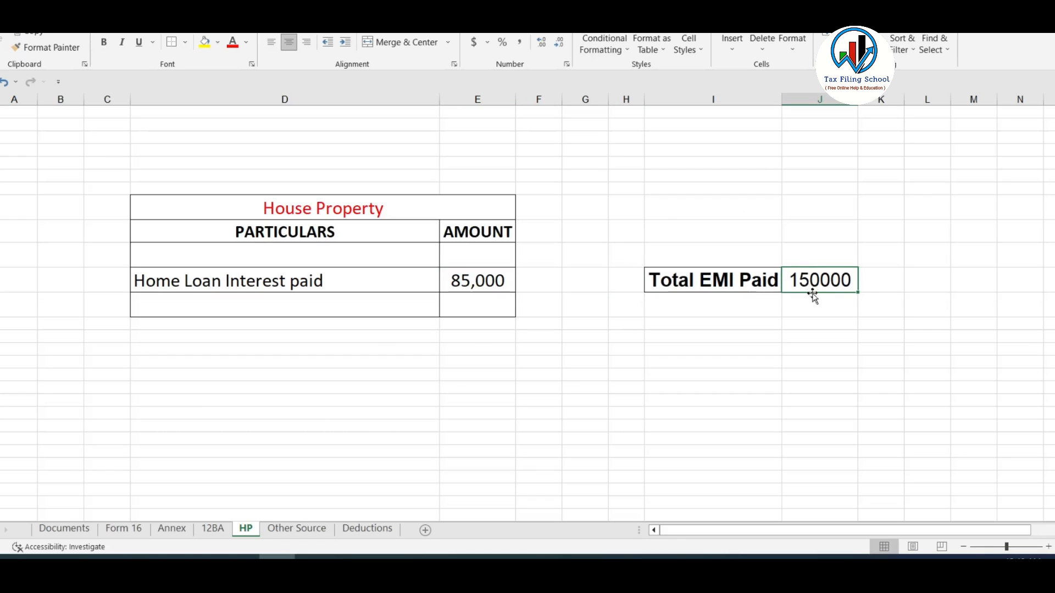
click(479, 280)
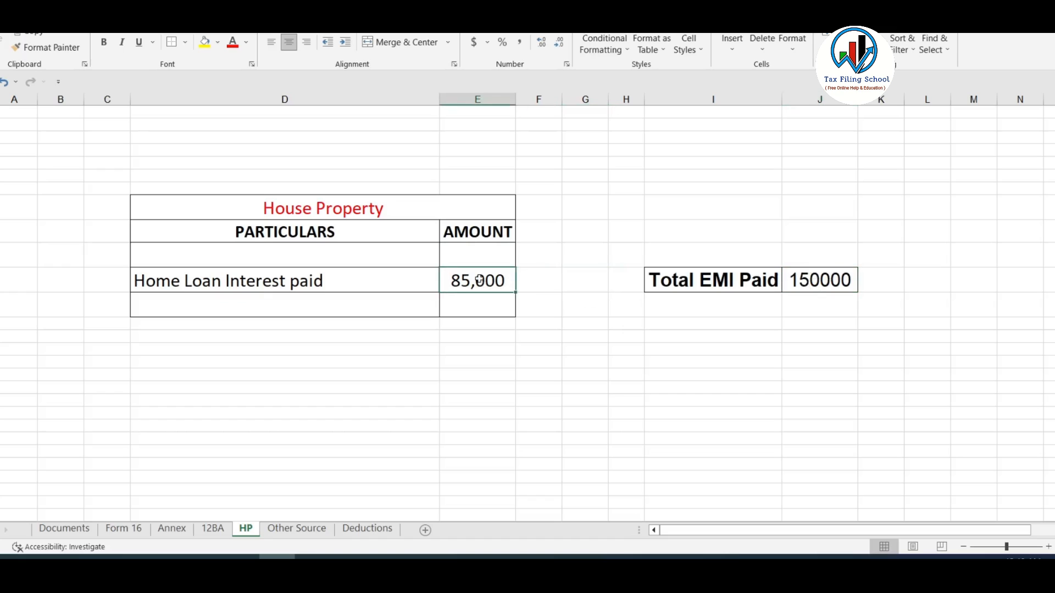
click(358, 531)
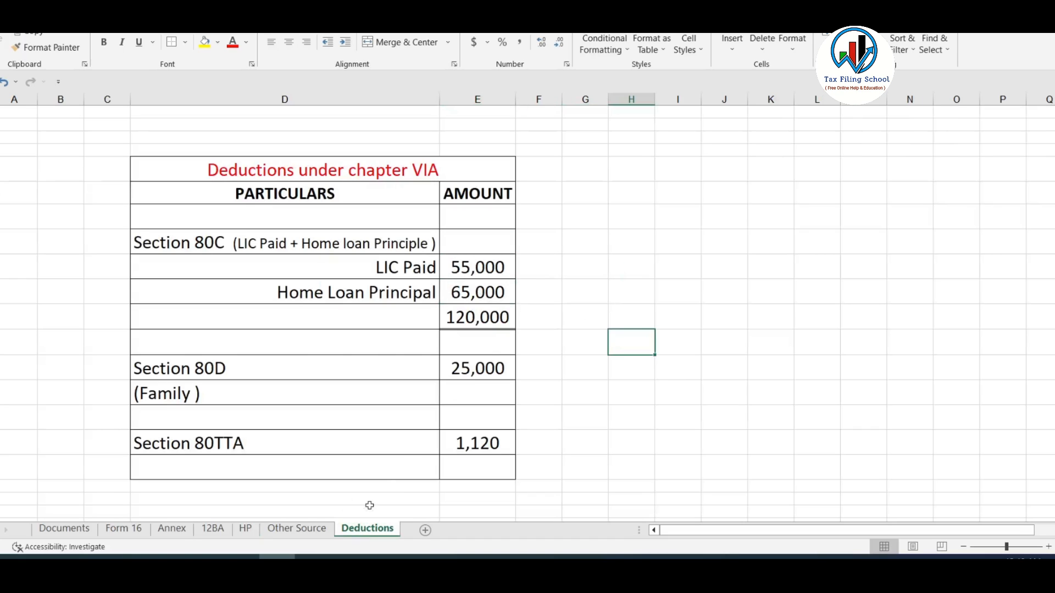
click(456, 292)
click(245, 528)
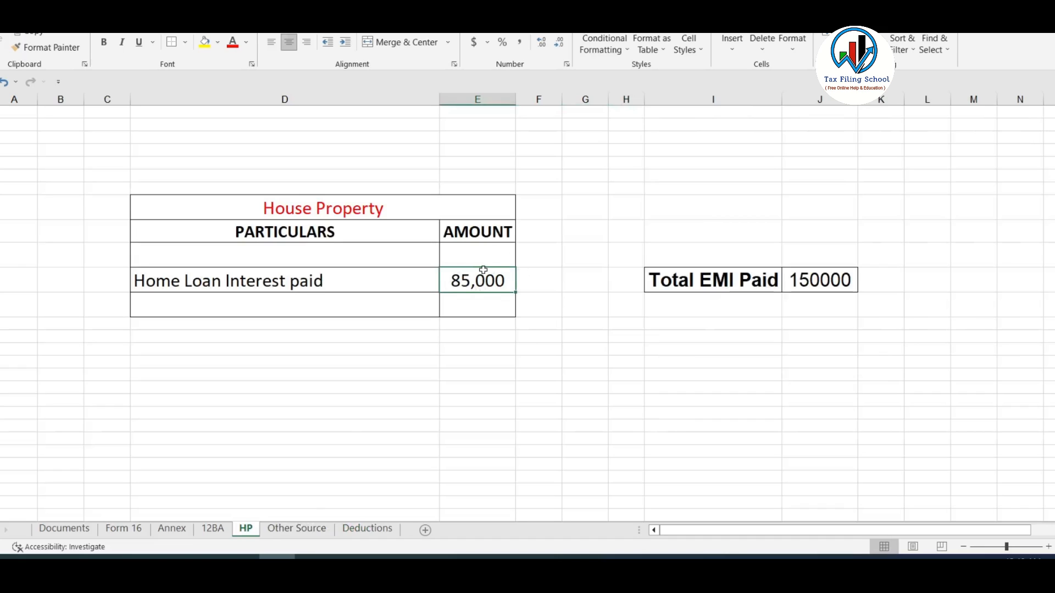
Recheck the 85,000 home loan interest, then open the portal's house property breakup form.
click(313, 558)
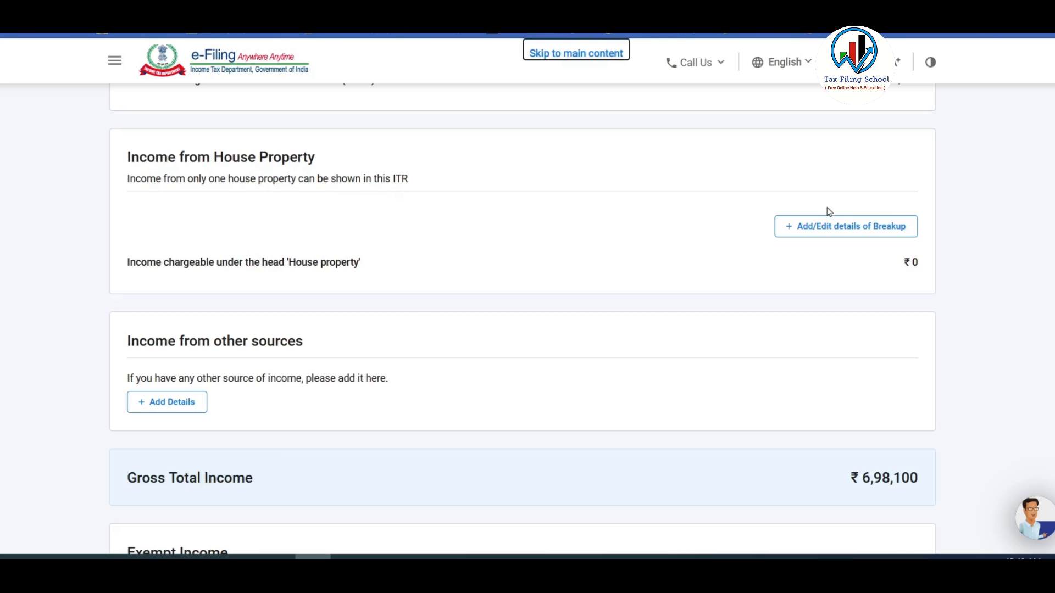
click(277, 558)
click(367, 529)
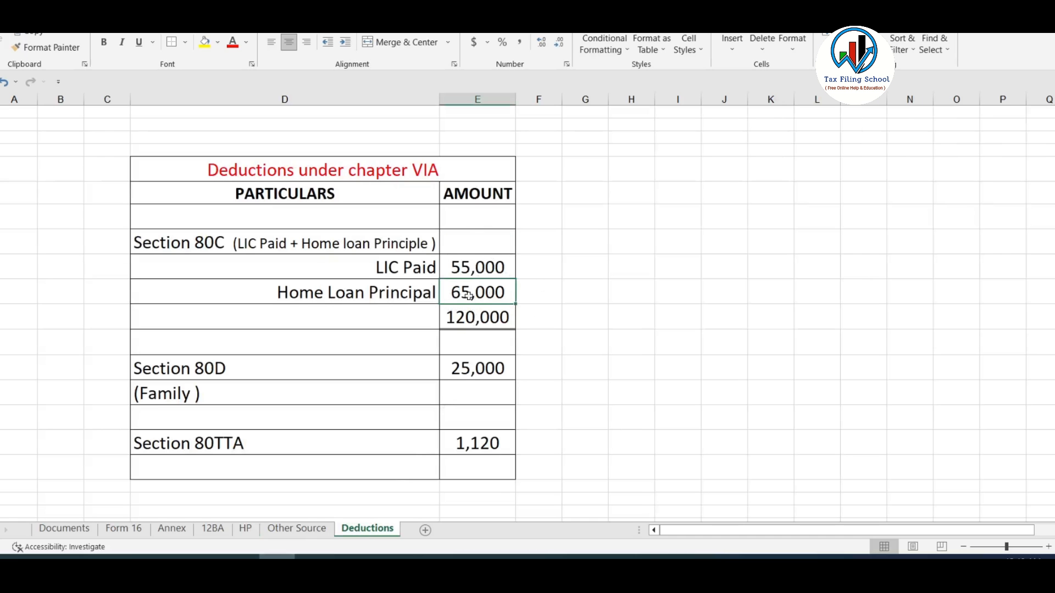
click(246, 529)
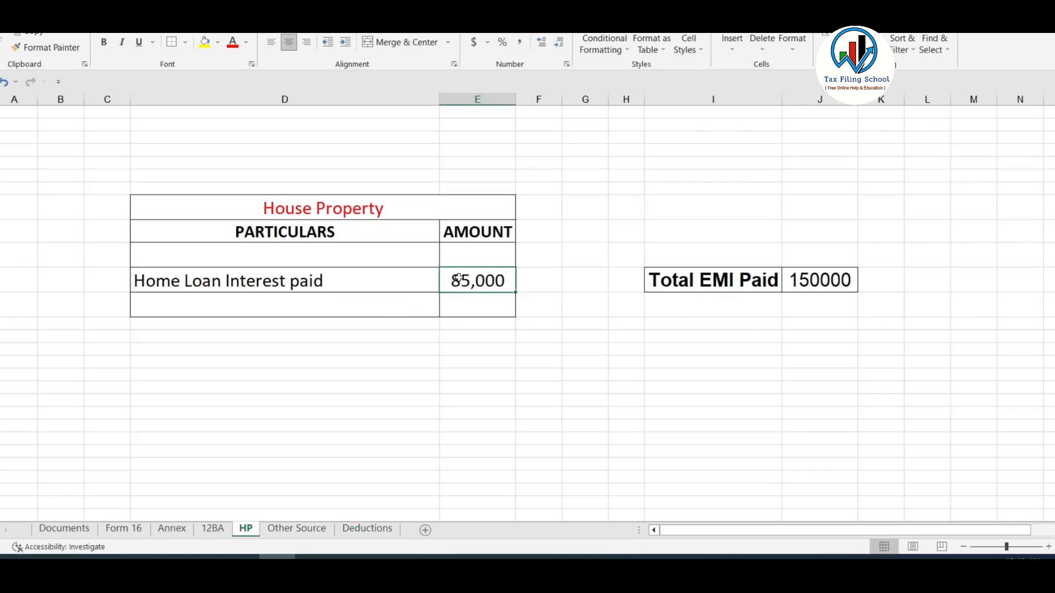
click(833, 282)
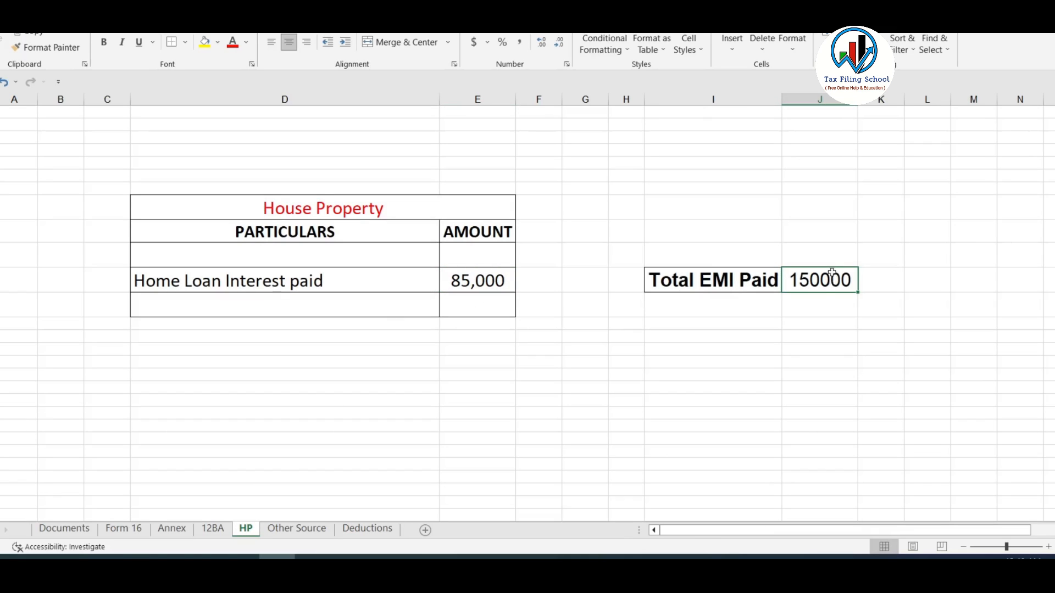
click(483, 280)
click(312, 557)
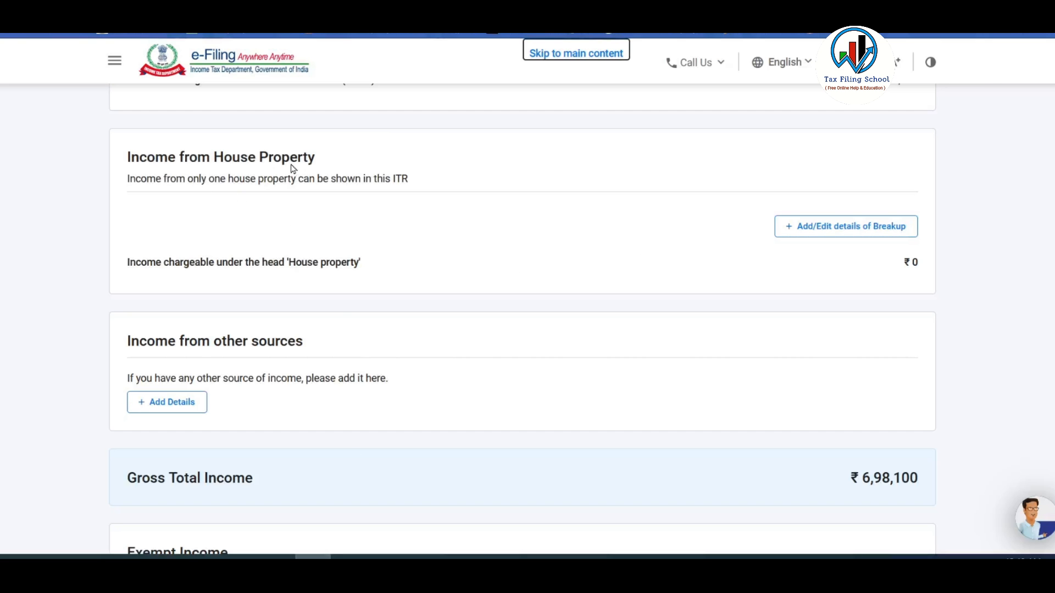
click(874, 231)
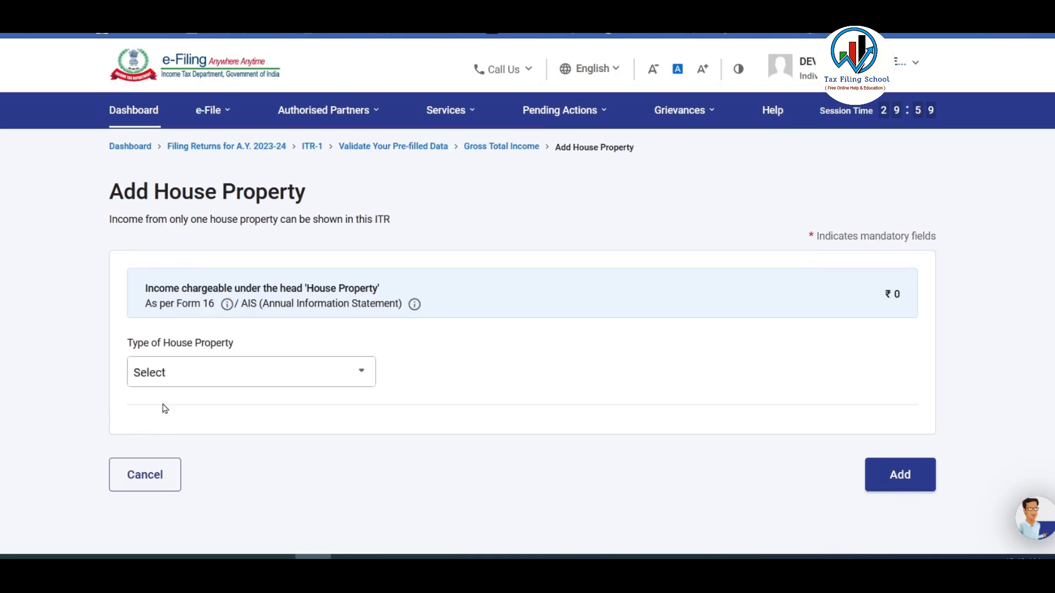
Add a Self Occupied house property with 85,000 interest payable on borrowed capital.
click(200, 376)
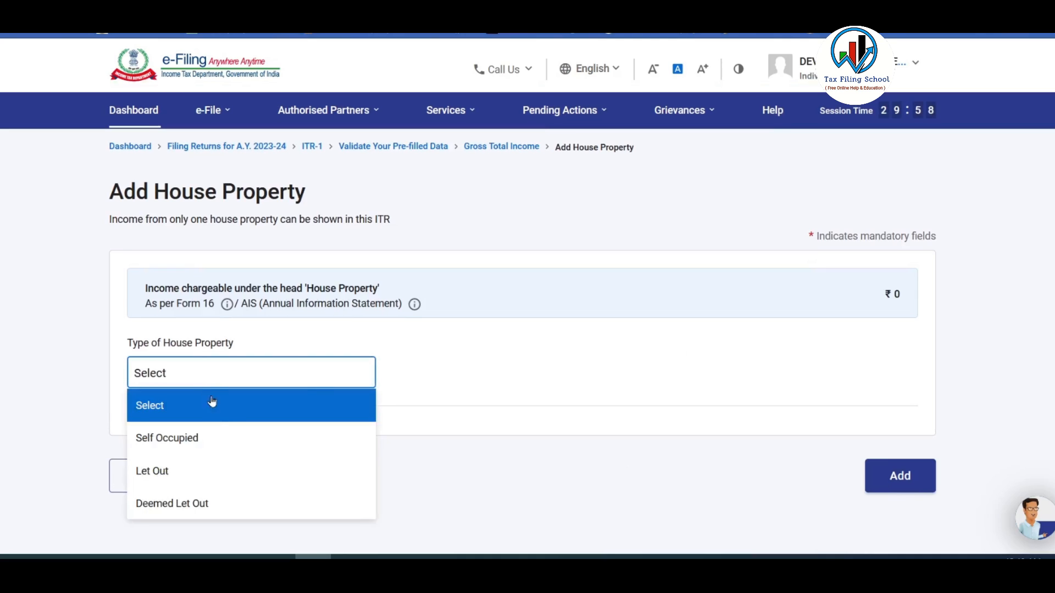
click(188, 445)
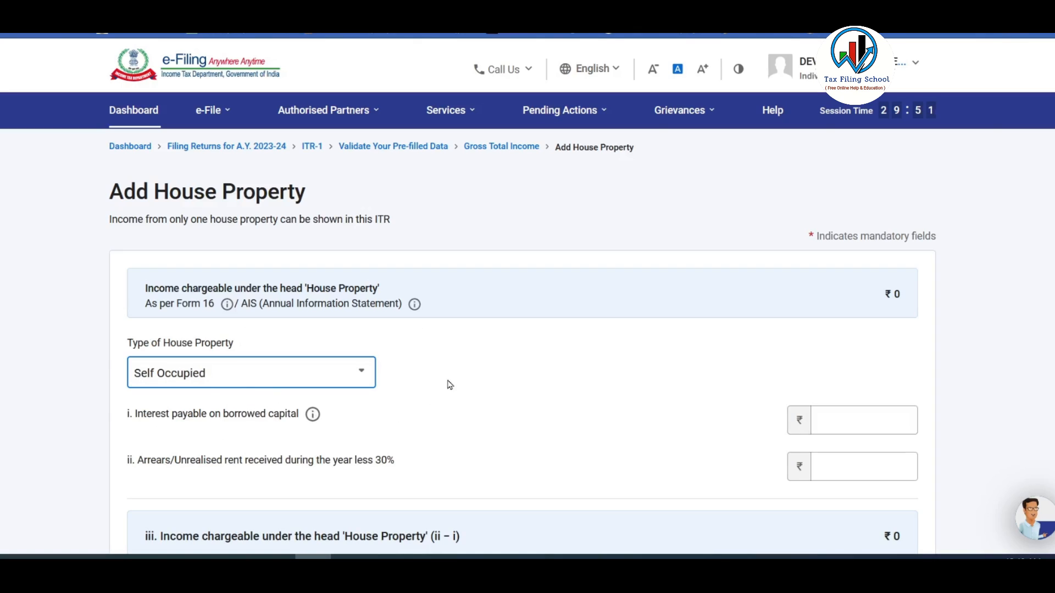
scroll(187, 390, down, 2)
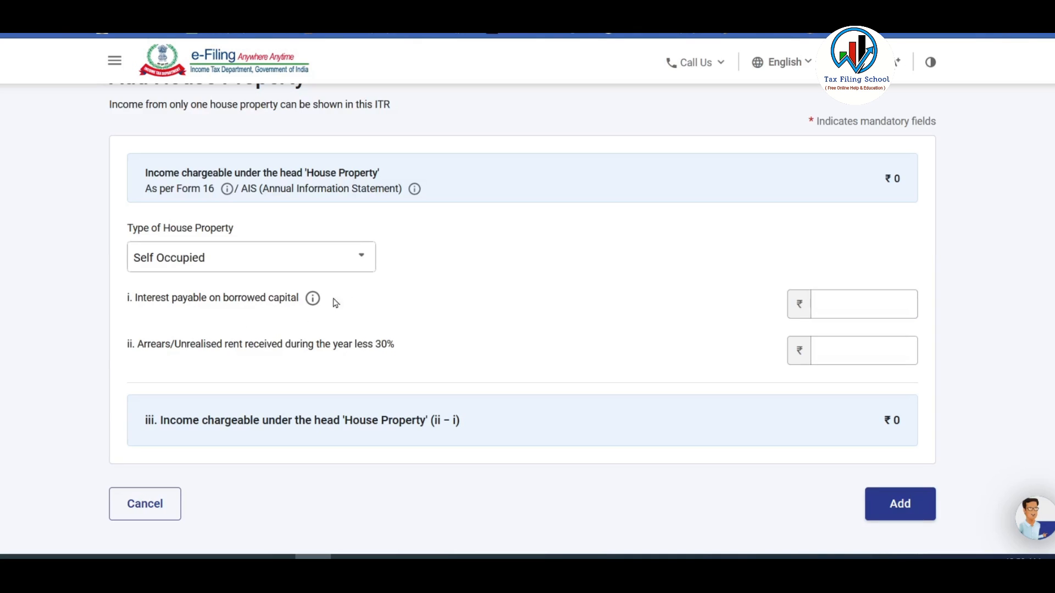
click(875, 303)
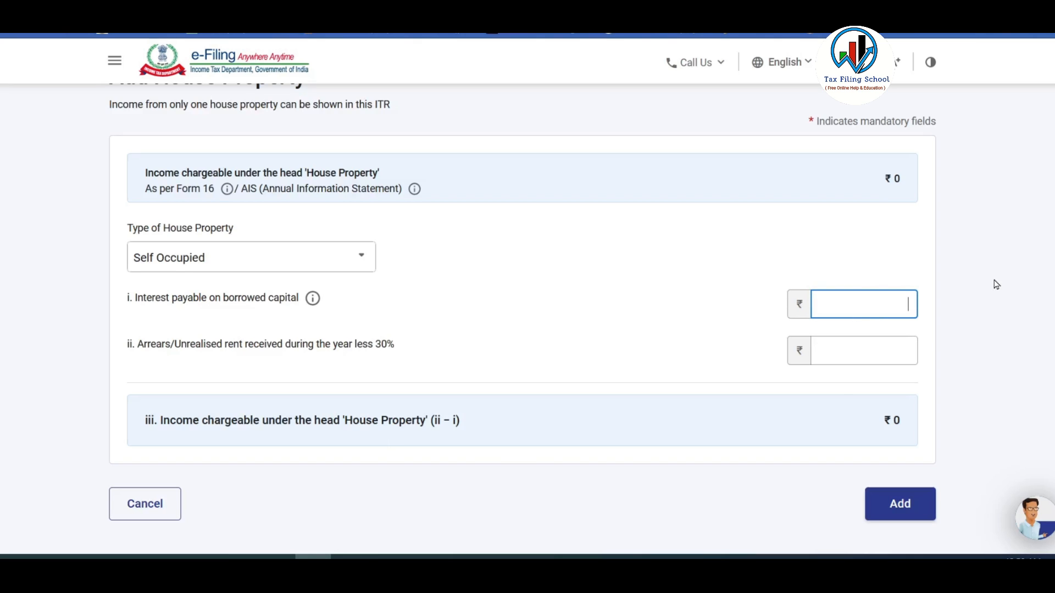
text(85000)
click(994, 318)
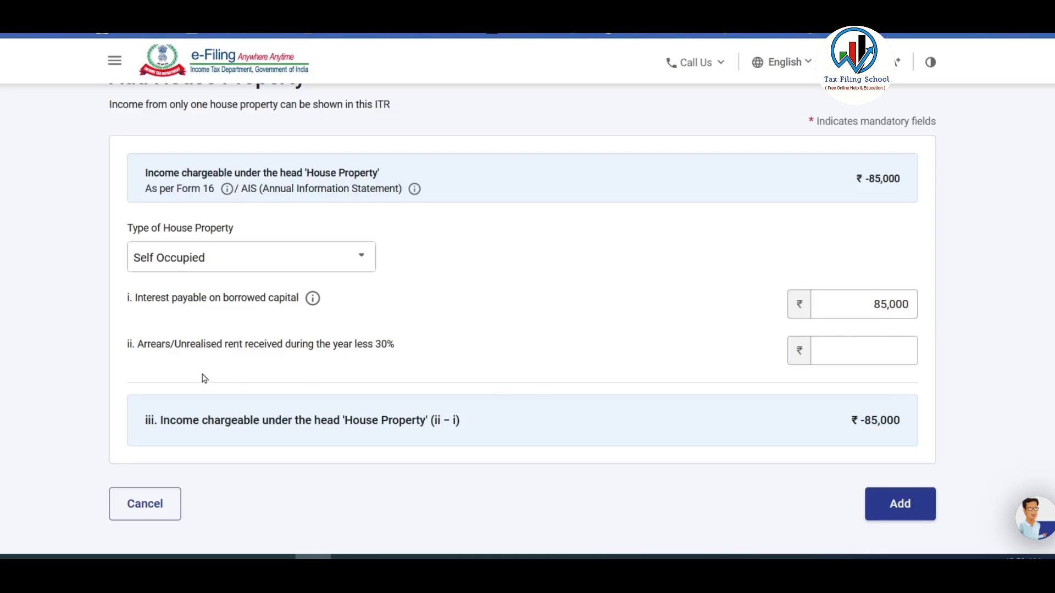
click(890, 352)
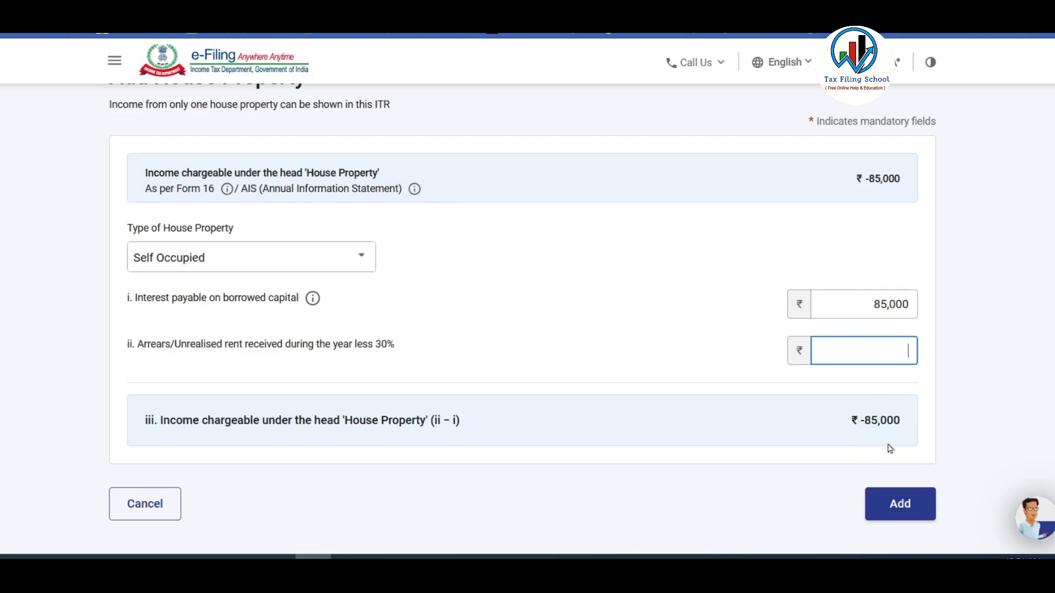
click(906, 501)
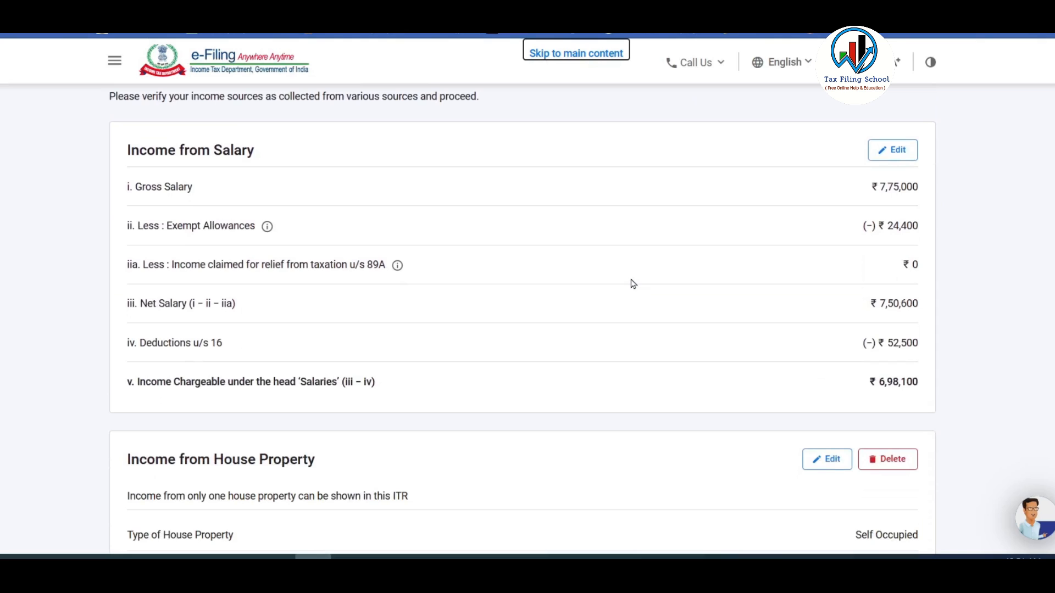
scroll(910, 338, down, 5)
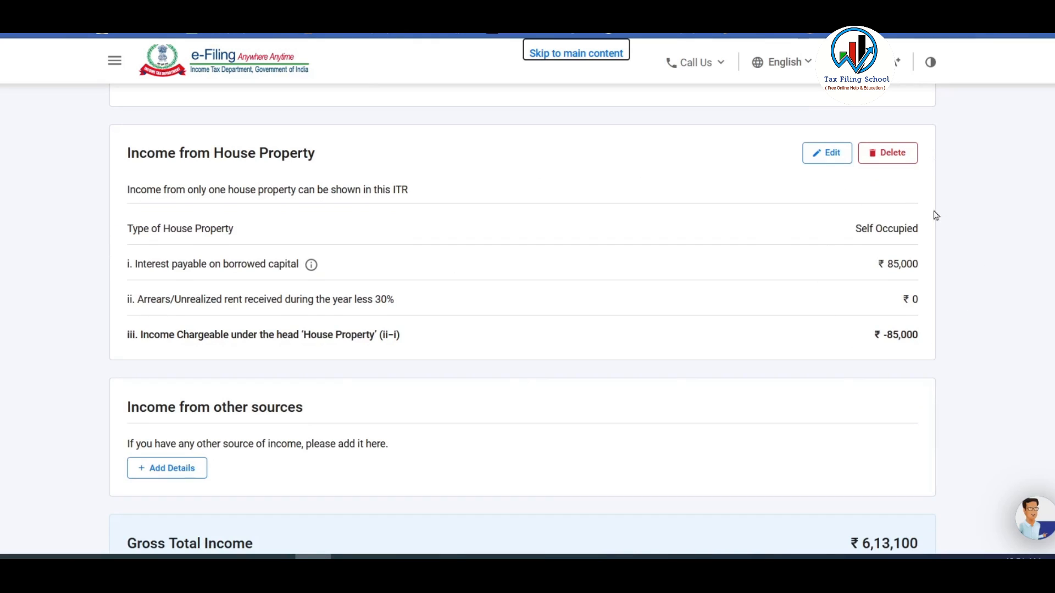
scroll(907, 335, up, 1)
scroll(908, 335, up, 2)
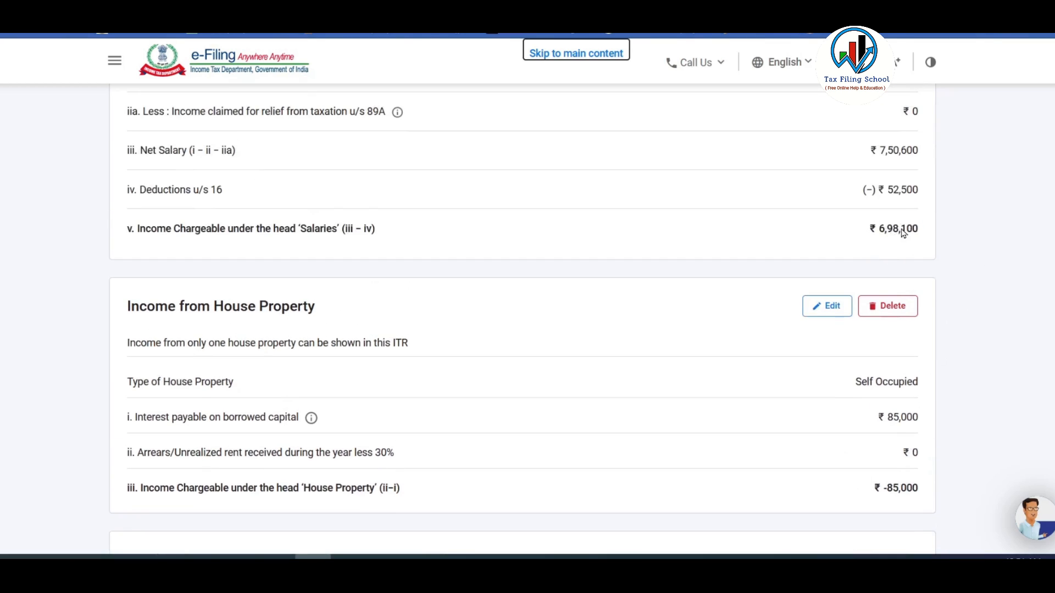
scroll(881, 329, down, 3)
scroll(891, 305, down, 3)
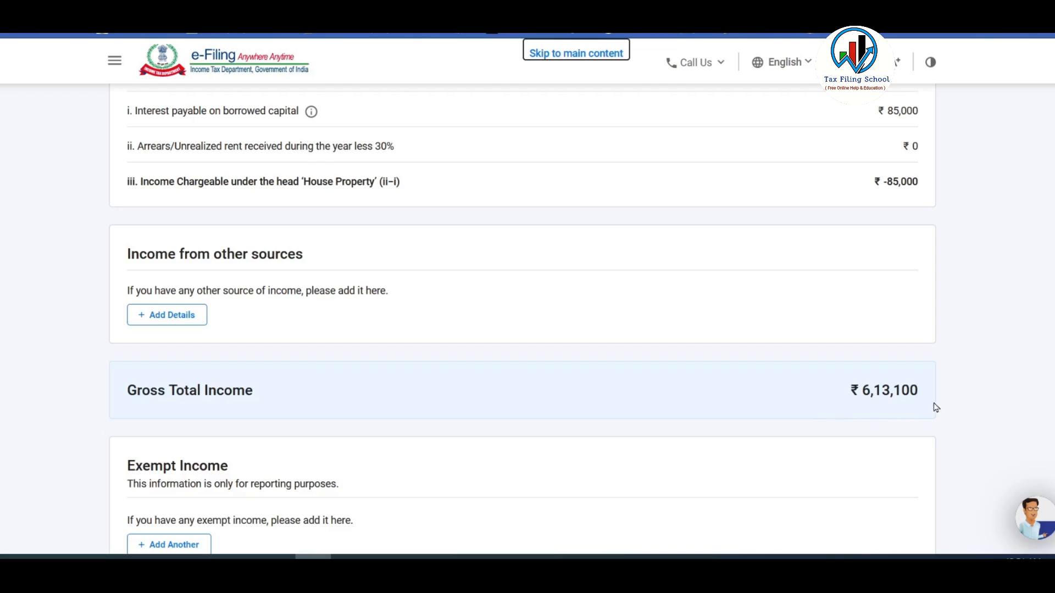
Add 1,120 Interest from Saving Bank Account under other sources, skipping the questionnaire.
click(172, 319)
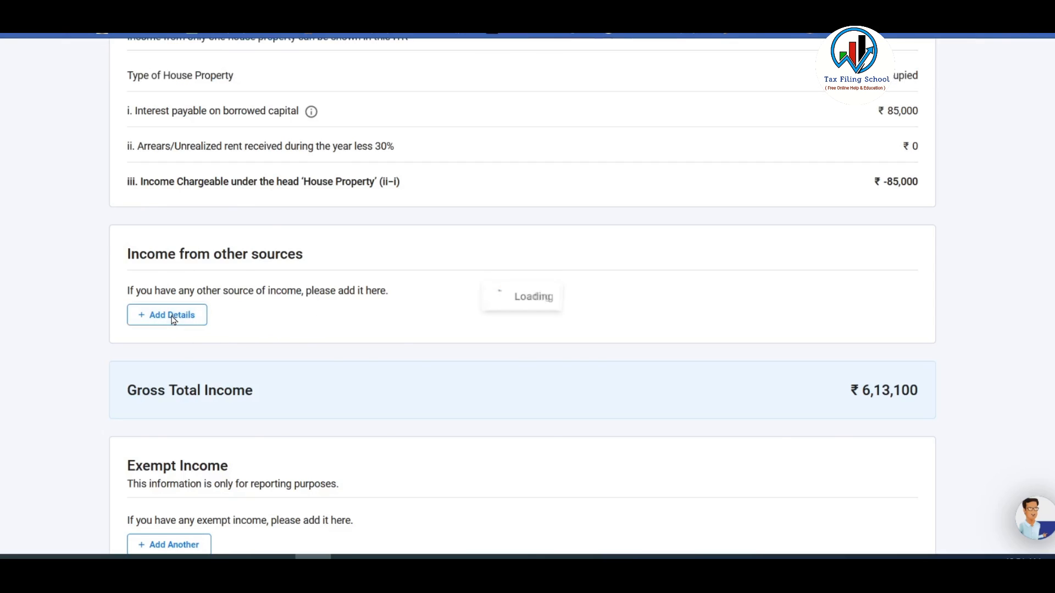
scroll(406, 337, down, 3)
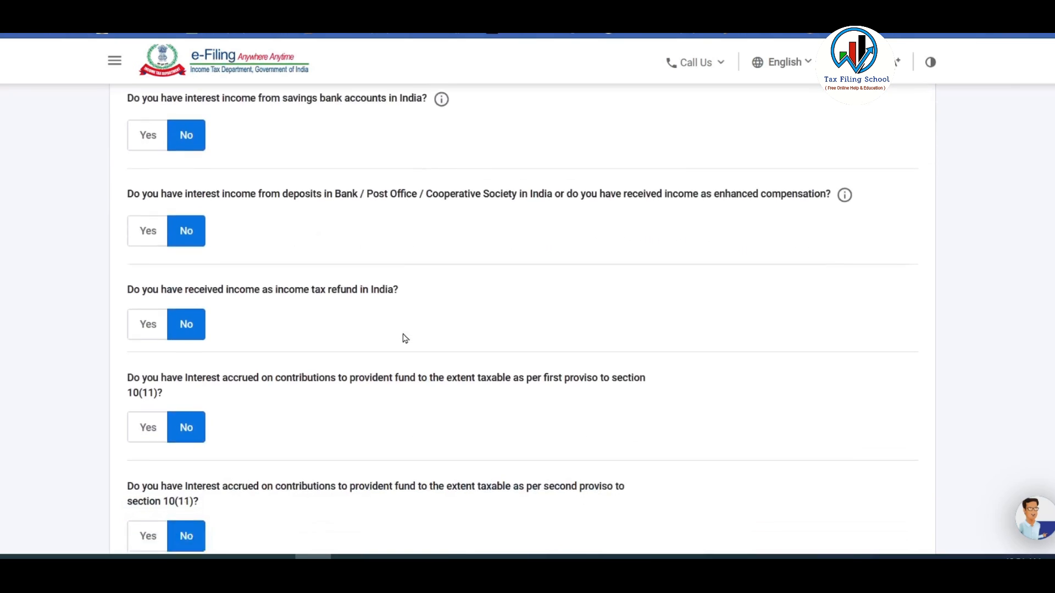
scroll(305, 289, down, 10)
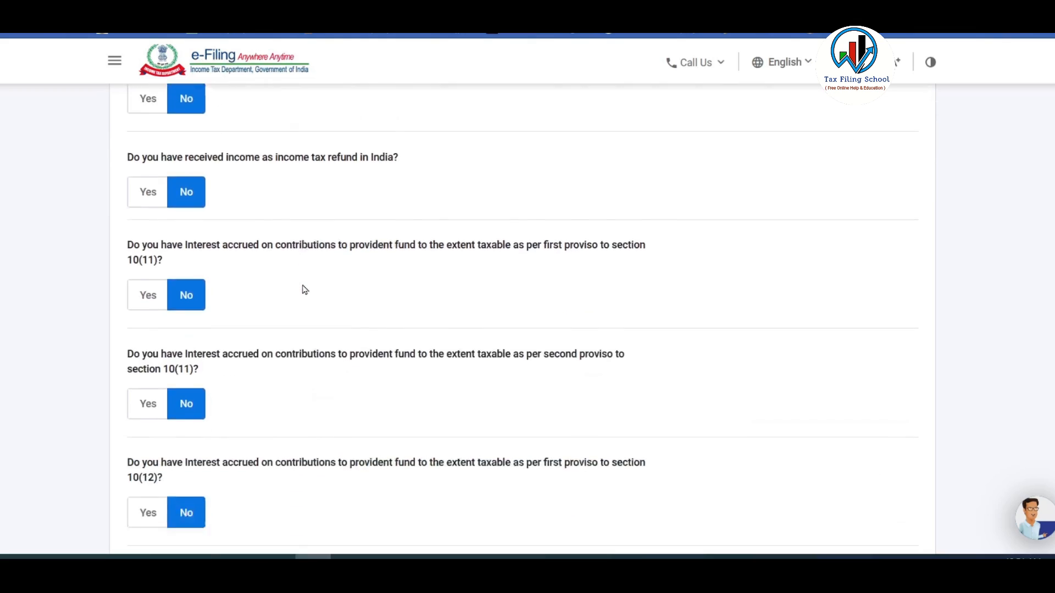
scroll(309, 286, down, 2)
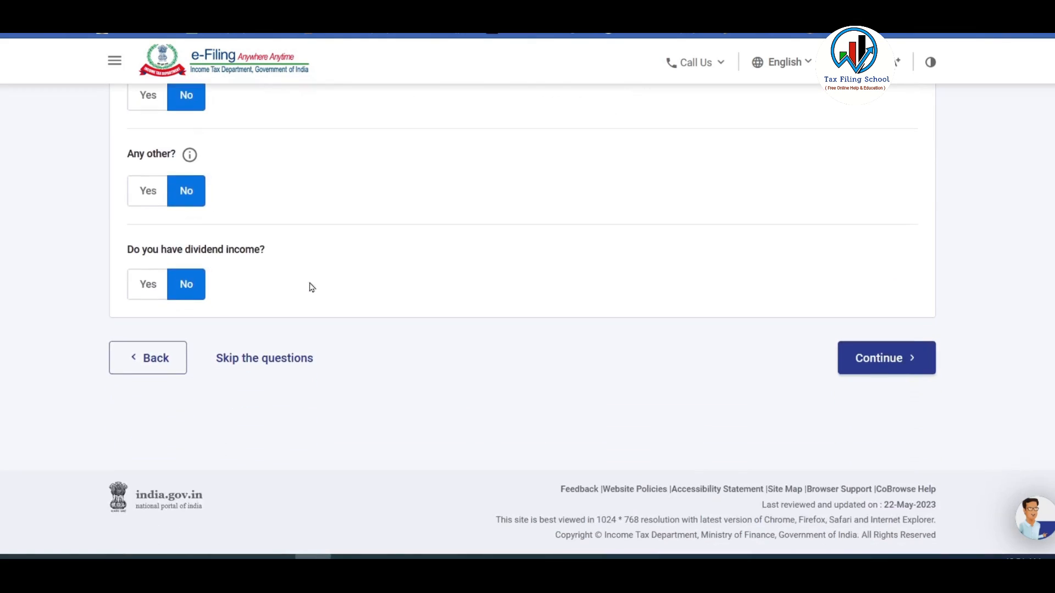
click(265, 360)
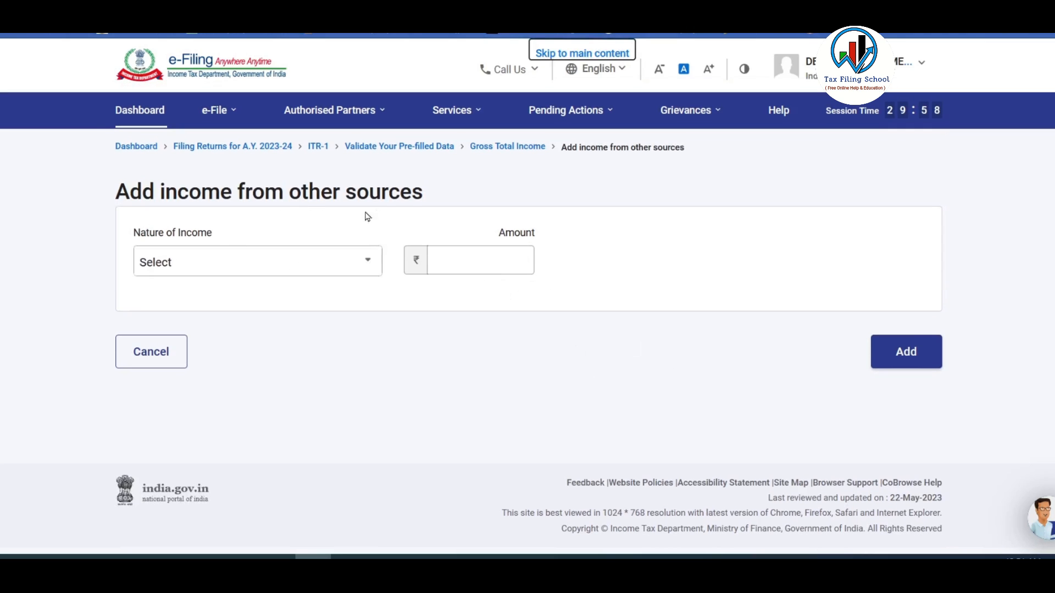
click(278, 264)
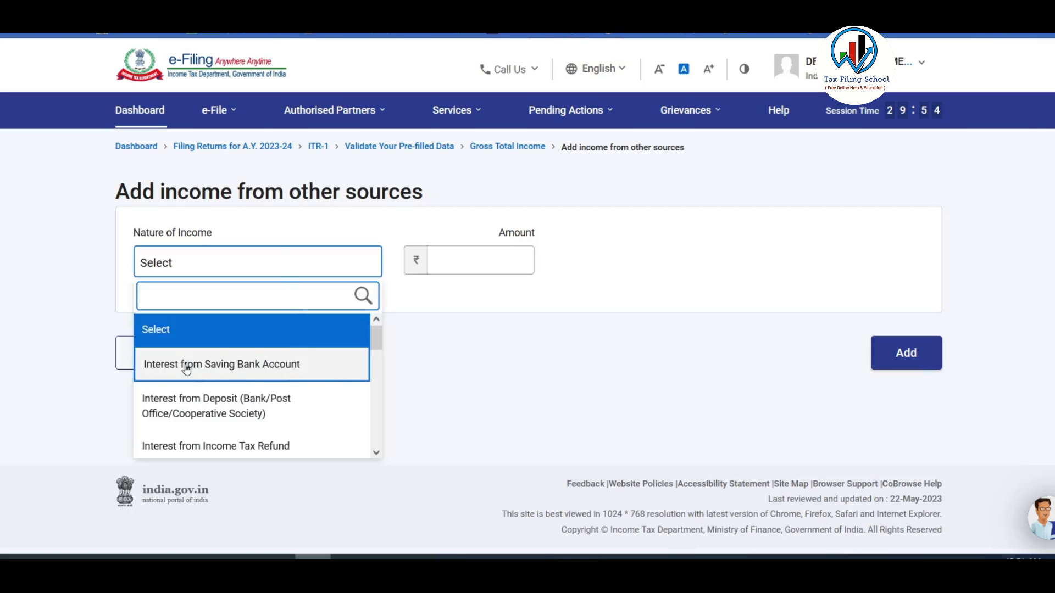
click(280, 368)
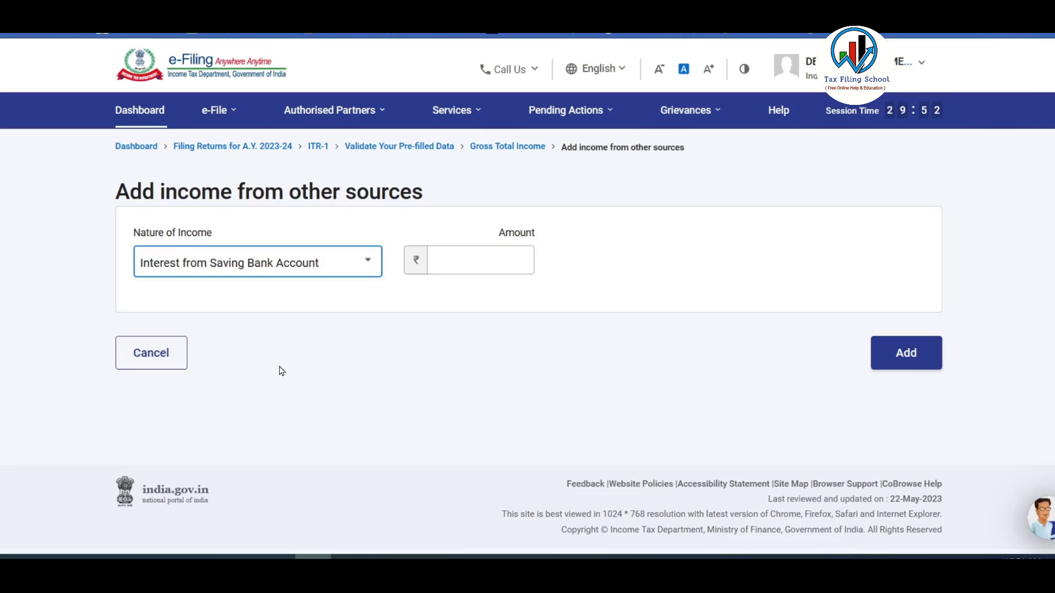
click(458, 262)
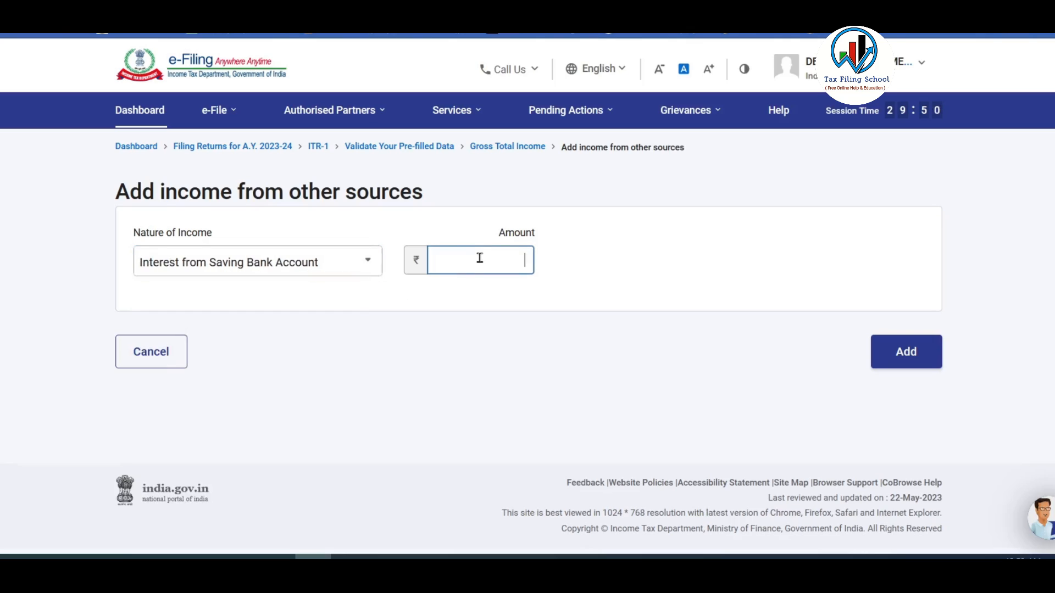
text(1120)
click(550, 396)
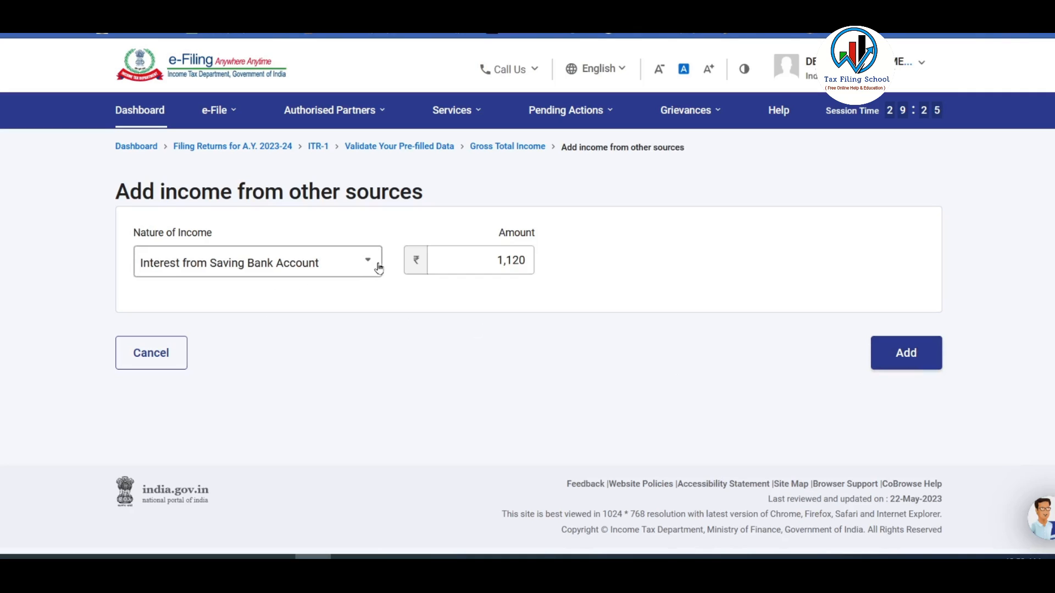
click(911, 356)
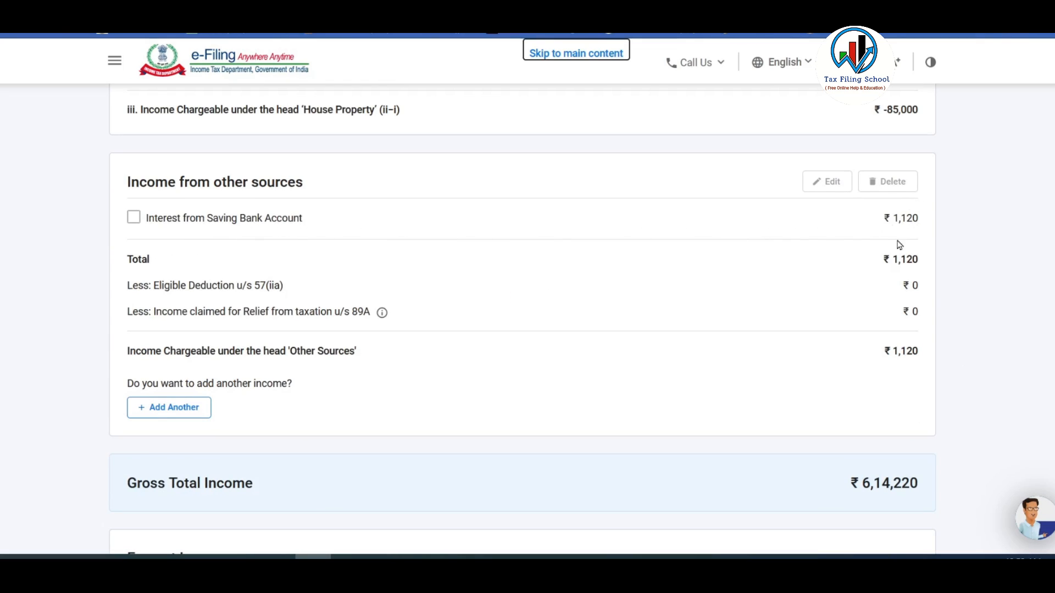
Add Interest from Deposit of ₹8,950 under other sources, raising that head to ₹10,070.
scroll(621, 223, down, 3)
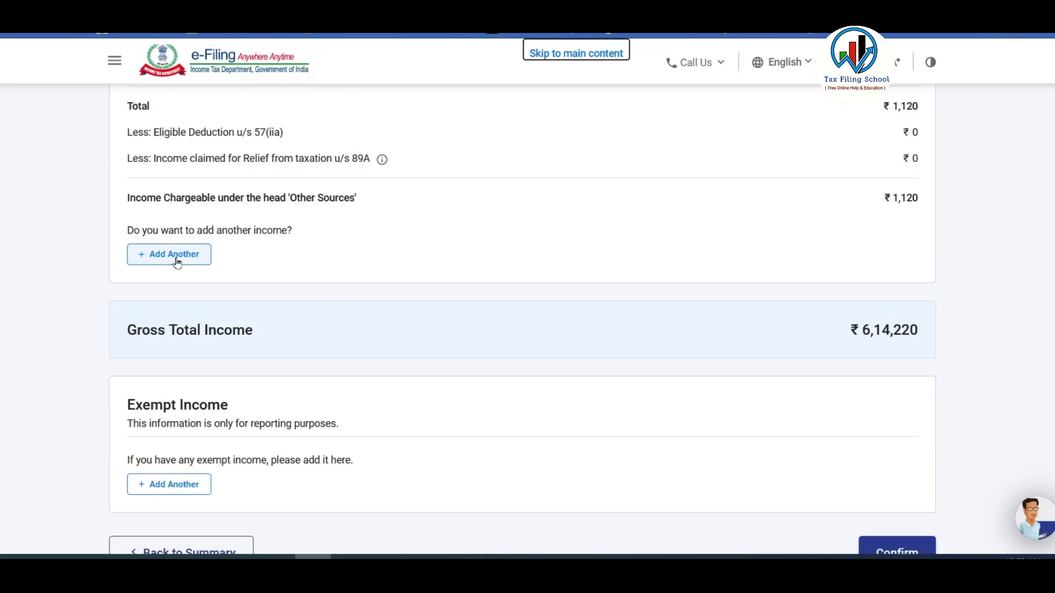
click(175, 256)
click(215, 266)
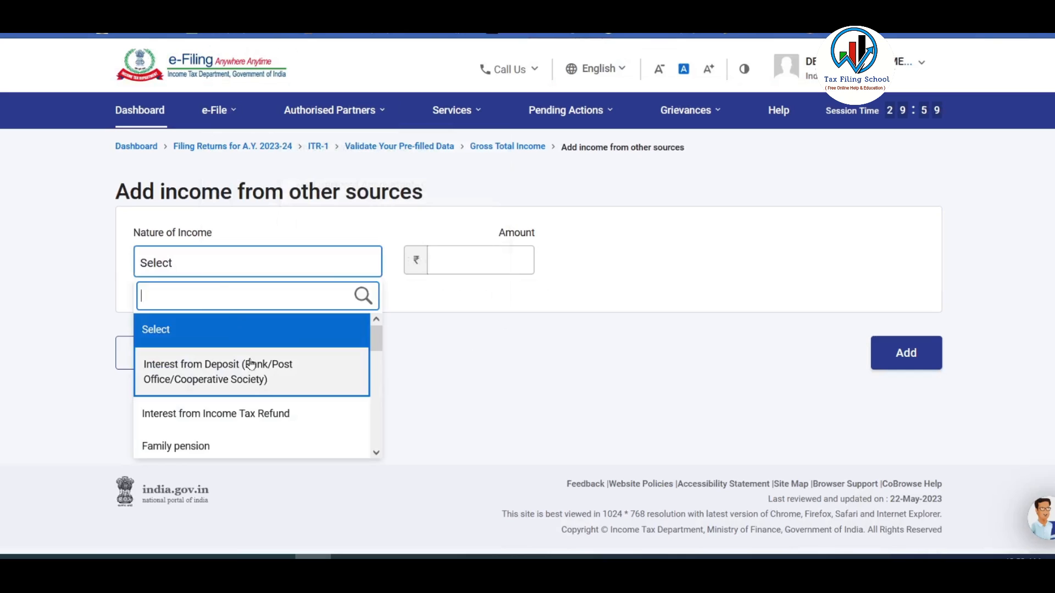
mouse_move(376, 340)
mouse_down()
mouse_move(373, 443)
mouse_move(373, 331)
mouse_up()
click(202, 373)
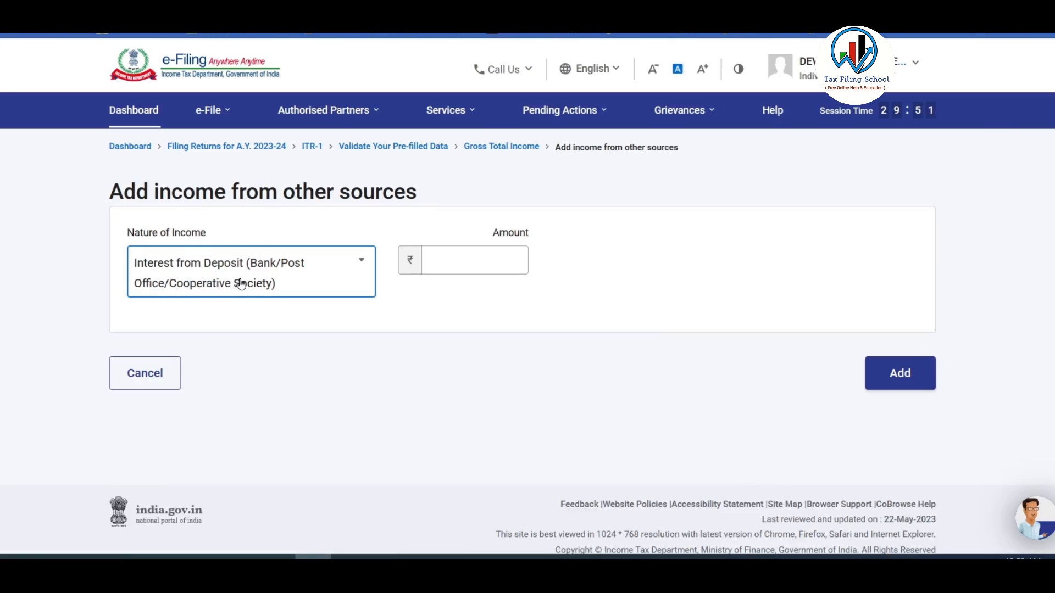
click(491, 262)
text(8950)
click(606, 309)
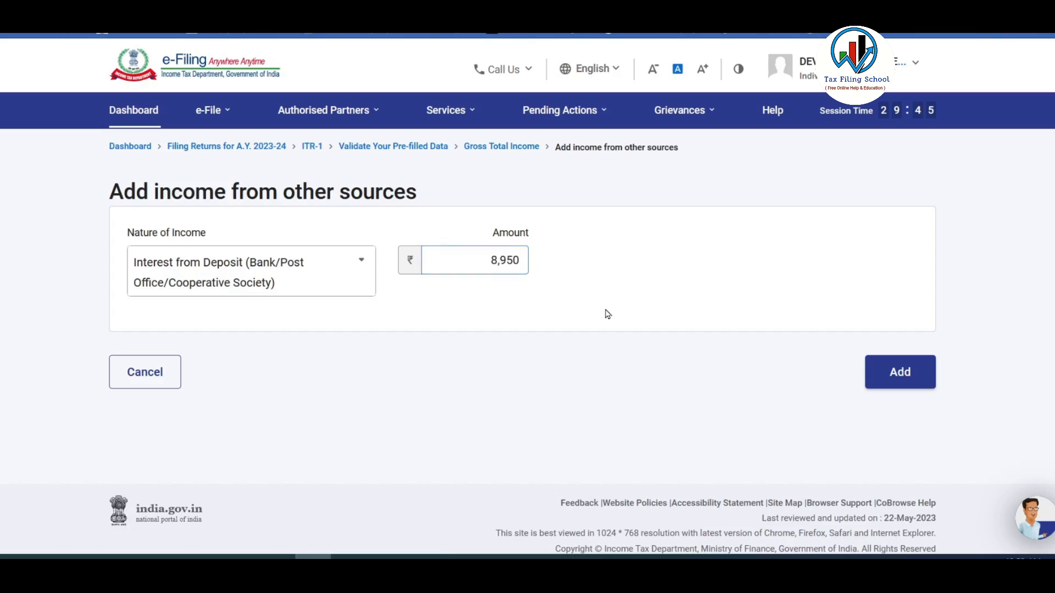
click(901, 373)
scroll(470, 294, down, 8)
scroll(469, 294, down, 6)
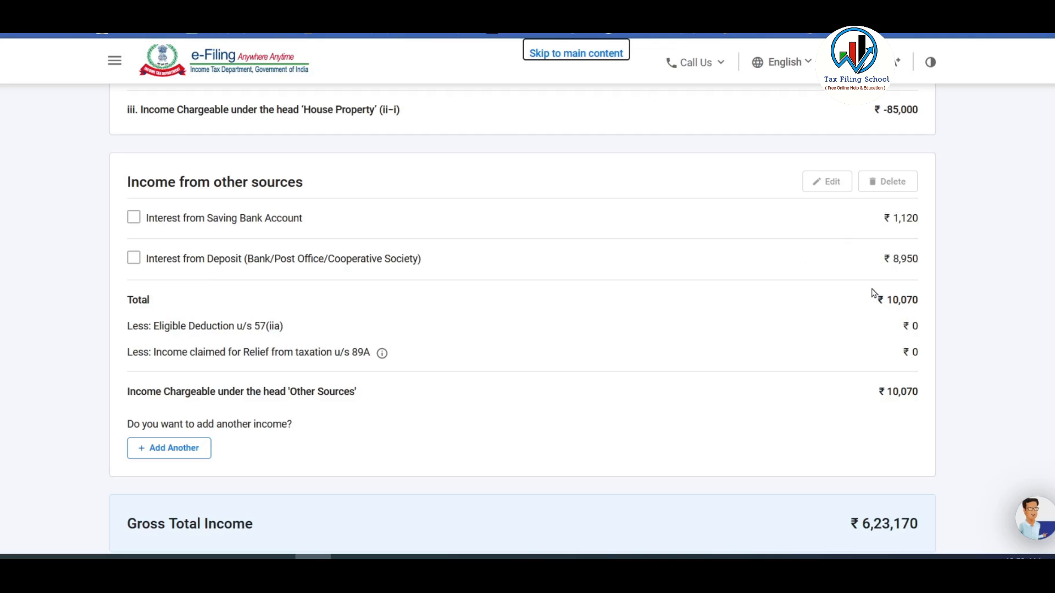
click(177, 448)
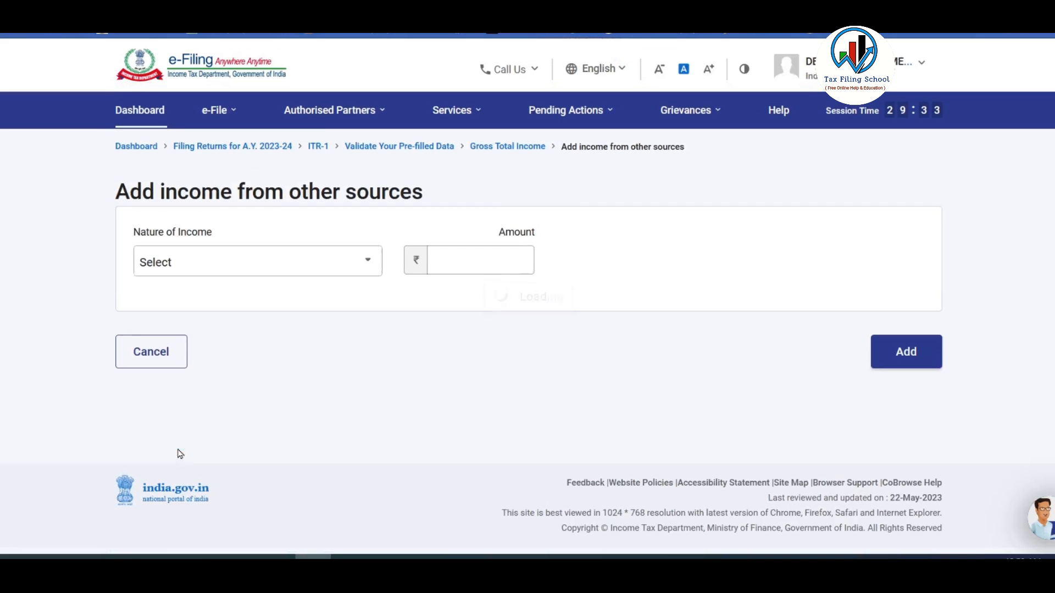
click(346, 266)
mouse_move(376, 341)
mouse_down()
mouse_move(374, 456)
mouse_move(375, 337)
mouse_up()
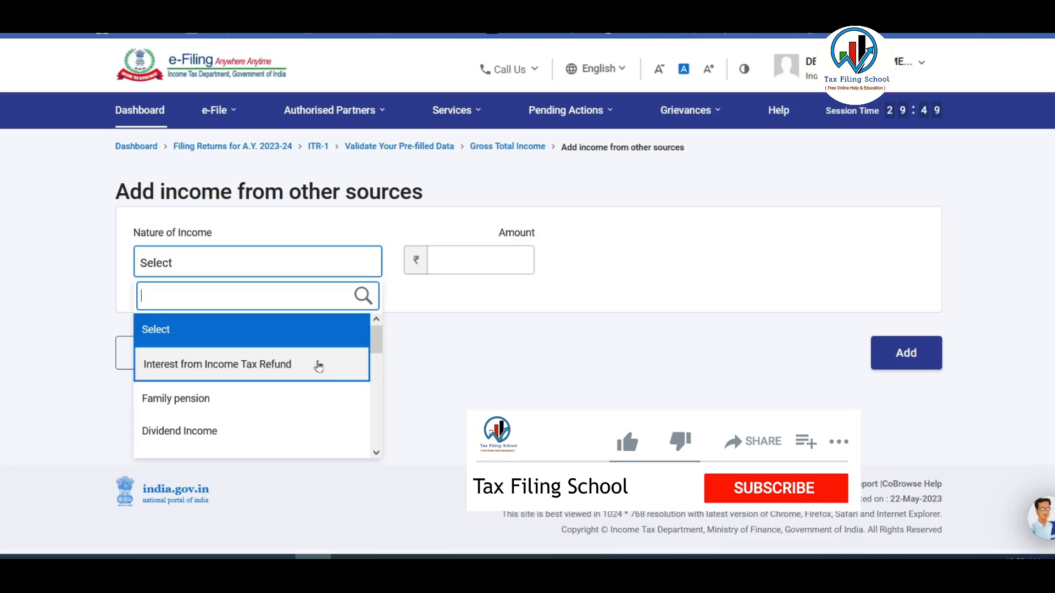
click(192, 367)
click(503, 261)
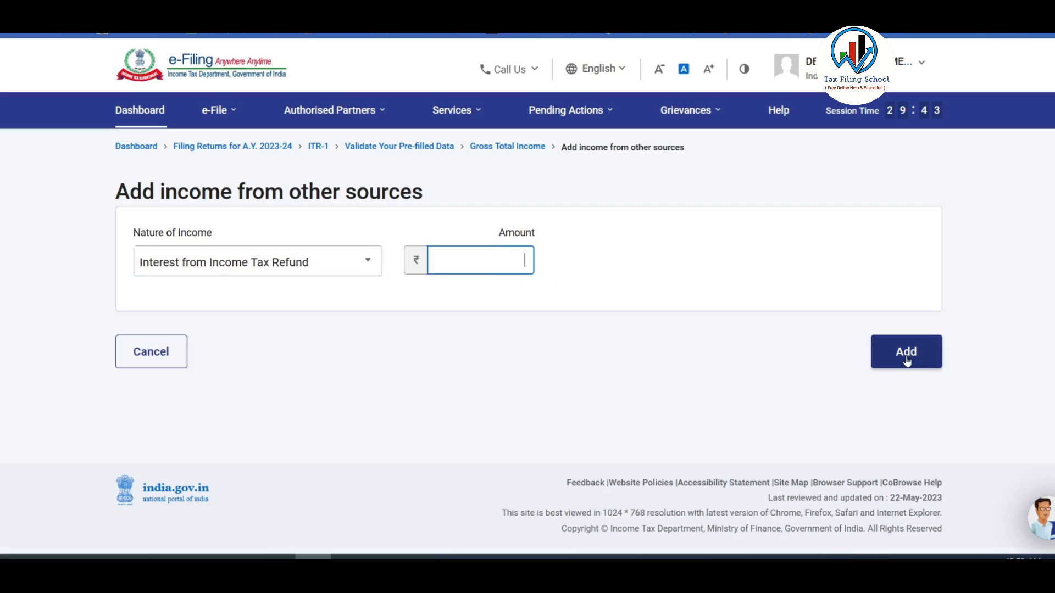
click(167, 361)
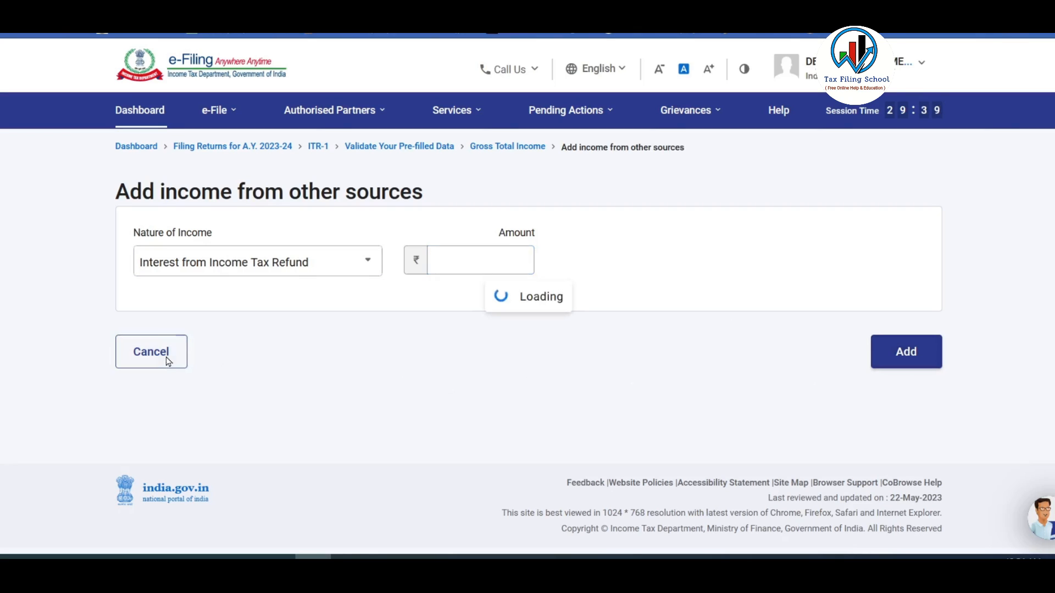
scroll(731, 259, down, 15)
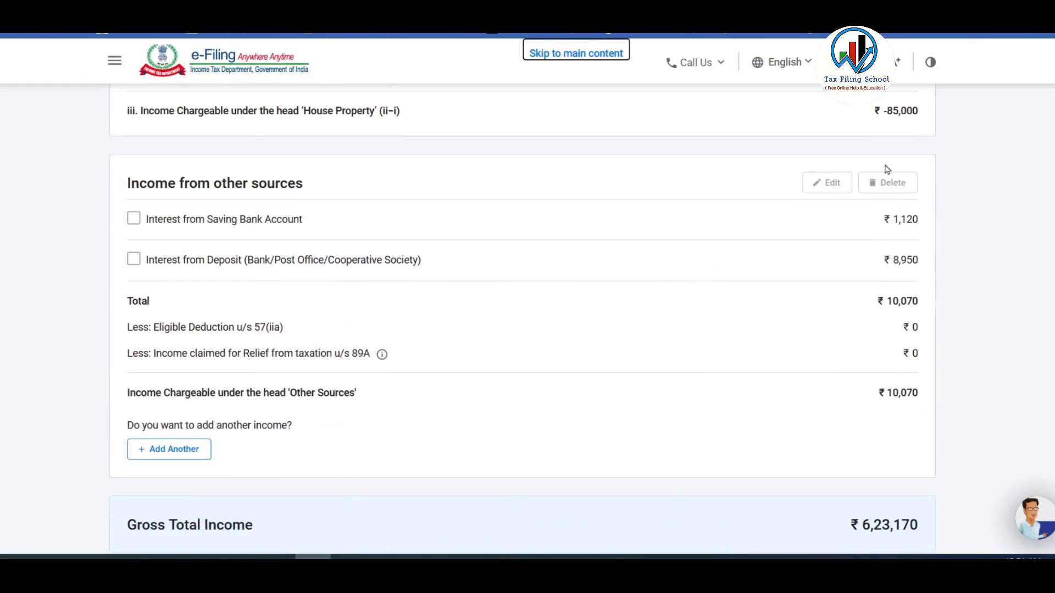
Add a Sec 10(10D) life insurance proceeds exempt income entry of ₹5,00,000.
scroll(632, 253, down, 6)
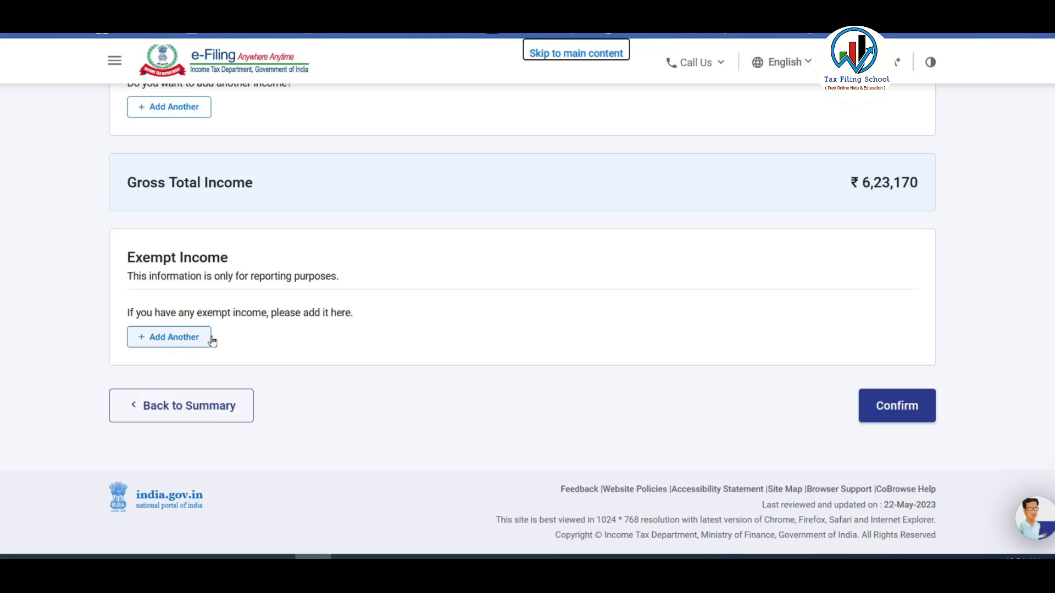
click(184, 344)
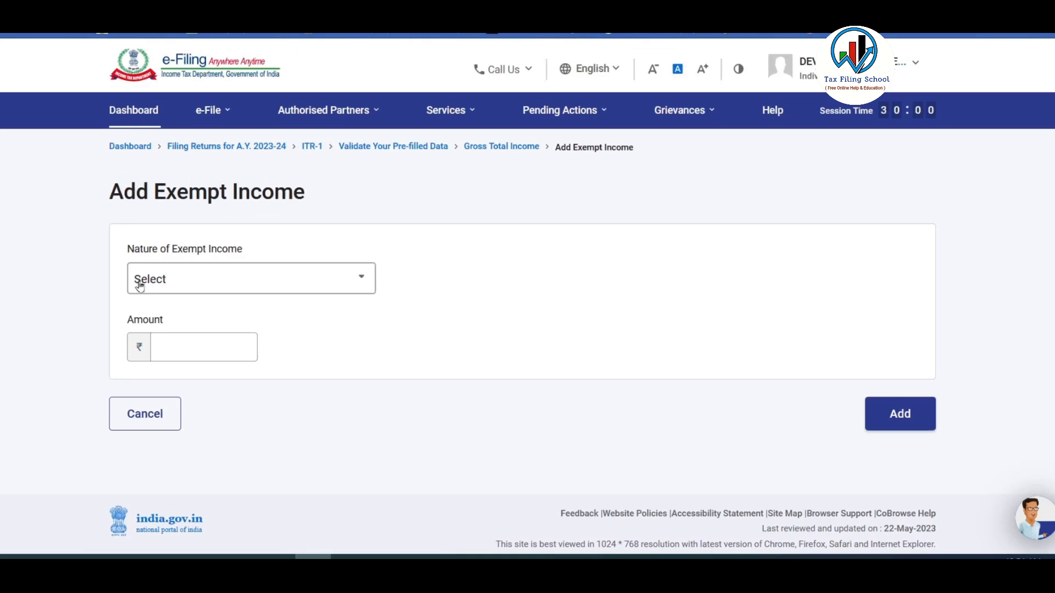
click(328, 279)
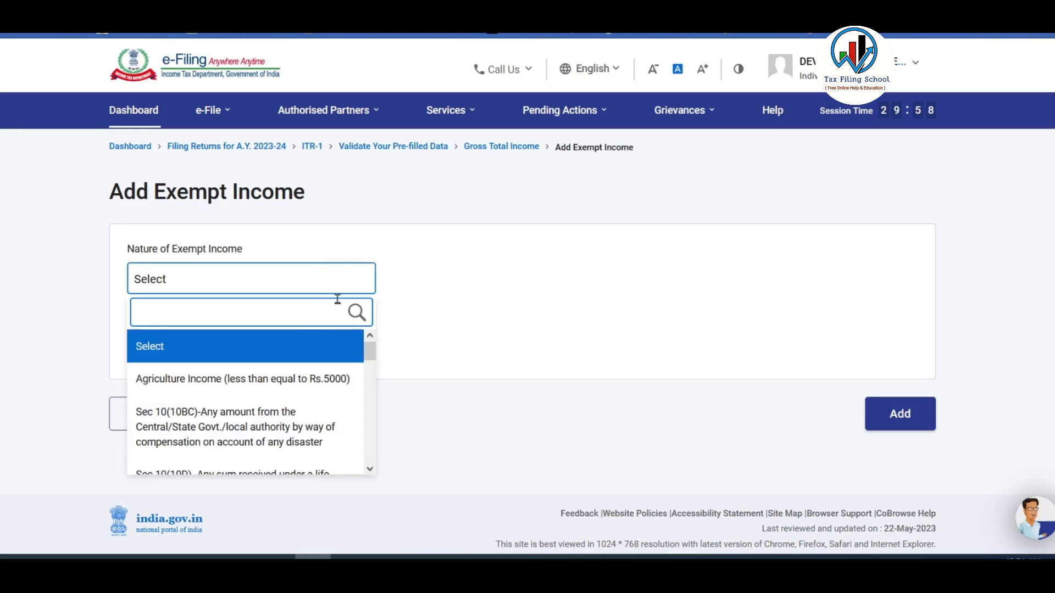
mouse_move(370, 352)
mouse_down()
mouse_move(373, 458)
mouse_move(365, 361)
mouse_up()
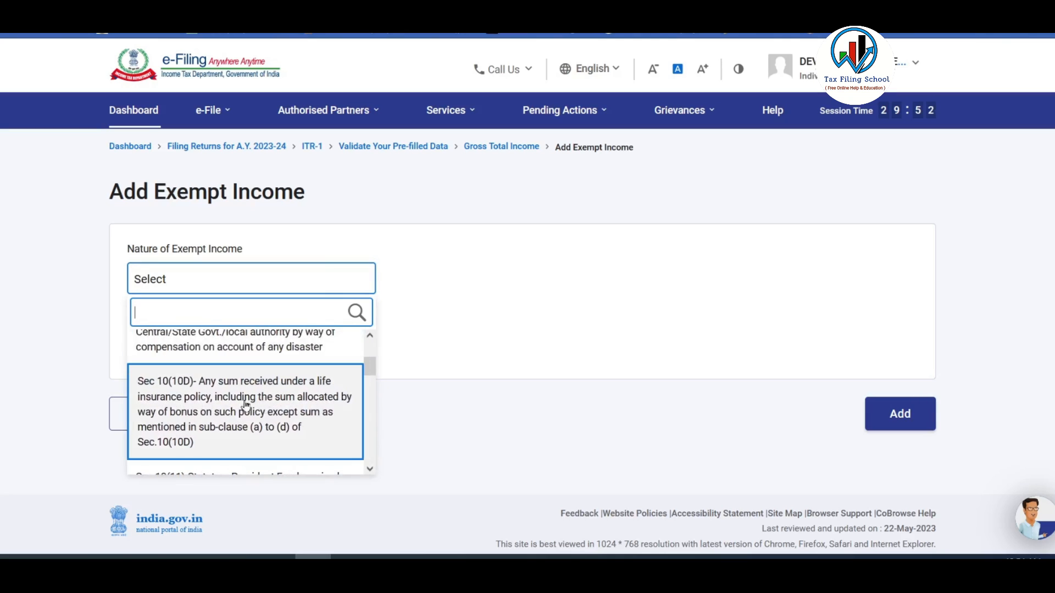
click(220, 404)
scroll(296, 403, down, 2)
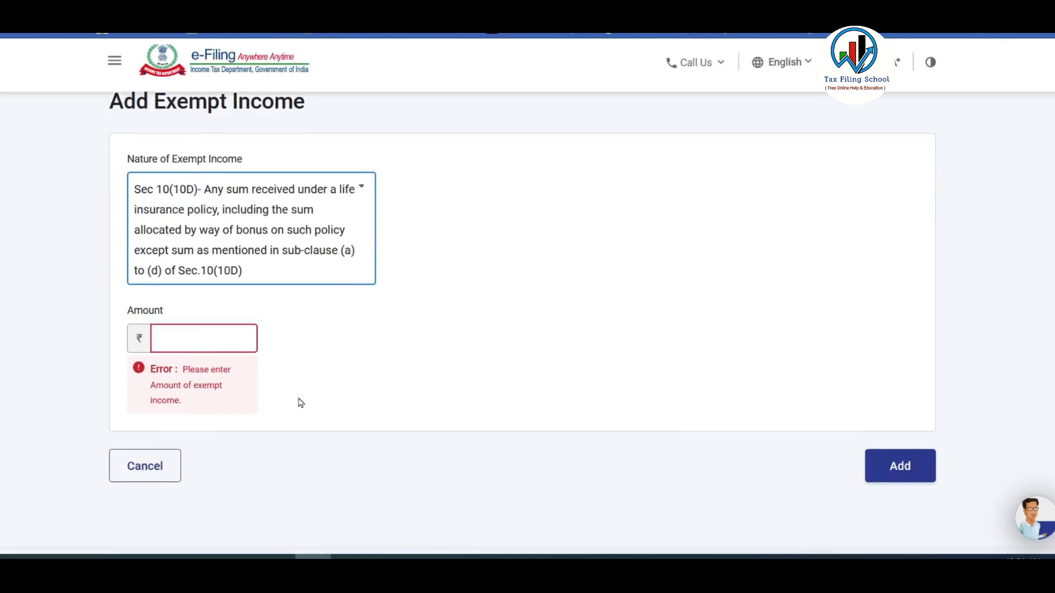
click(215, 311)
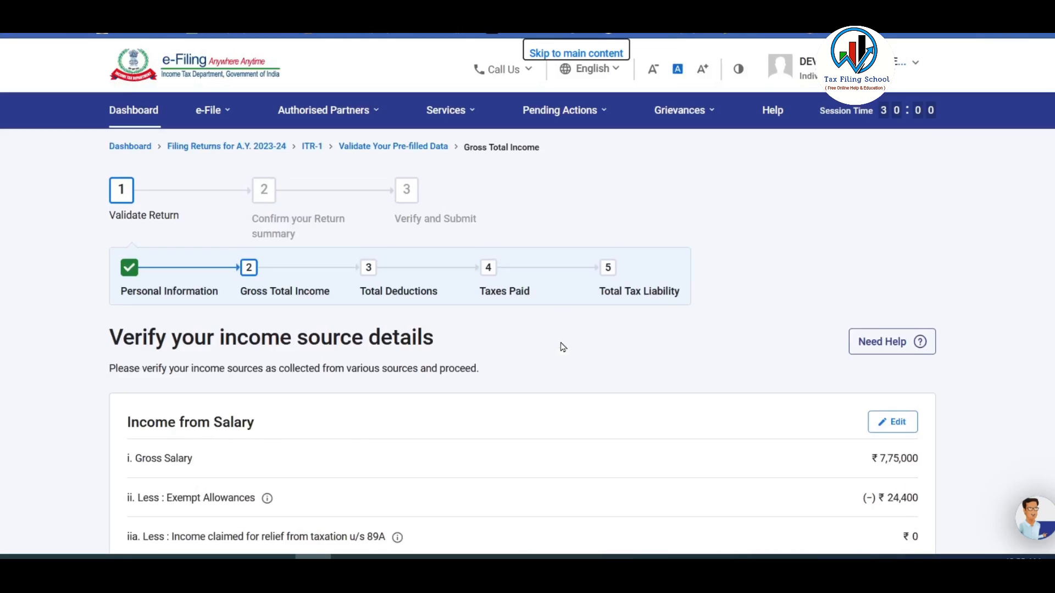
scroll(561, 346, down, 10)
scroll(561, 340, down, 12)
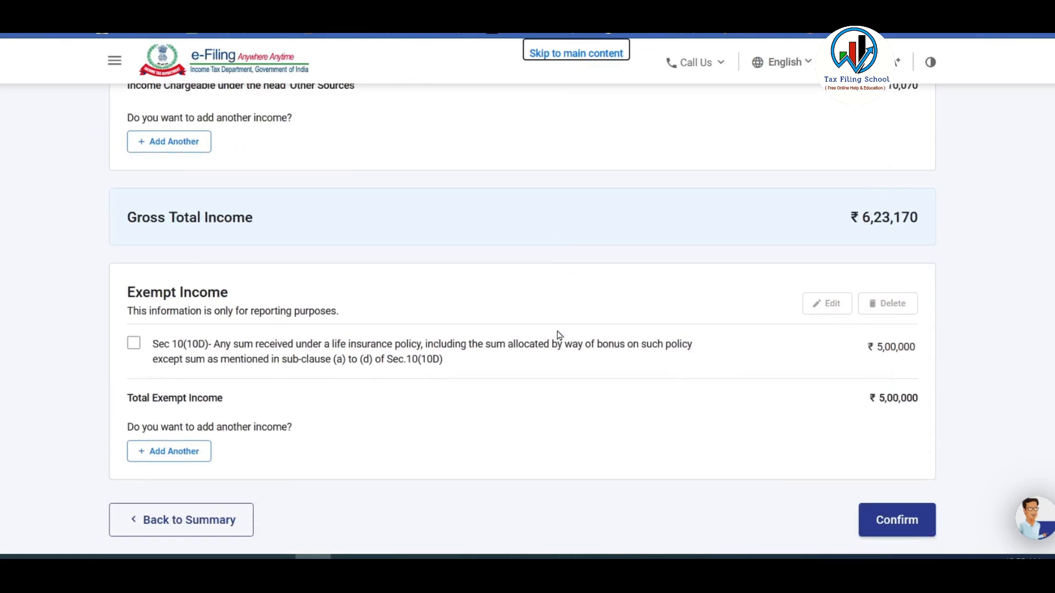
Review the income verification page and confirm Gross Total Income of ₹6,23,170.
scroll(559, 335, down, 2)
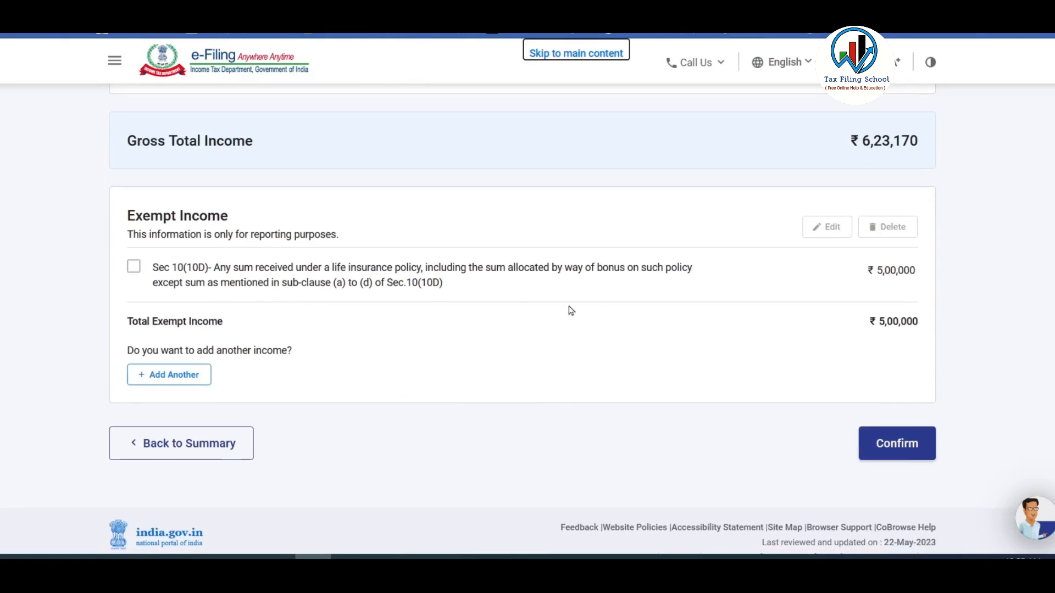
scroll(432, 332, up, 14)
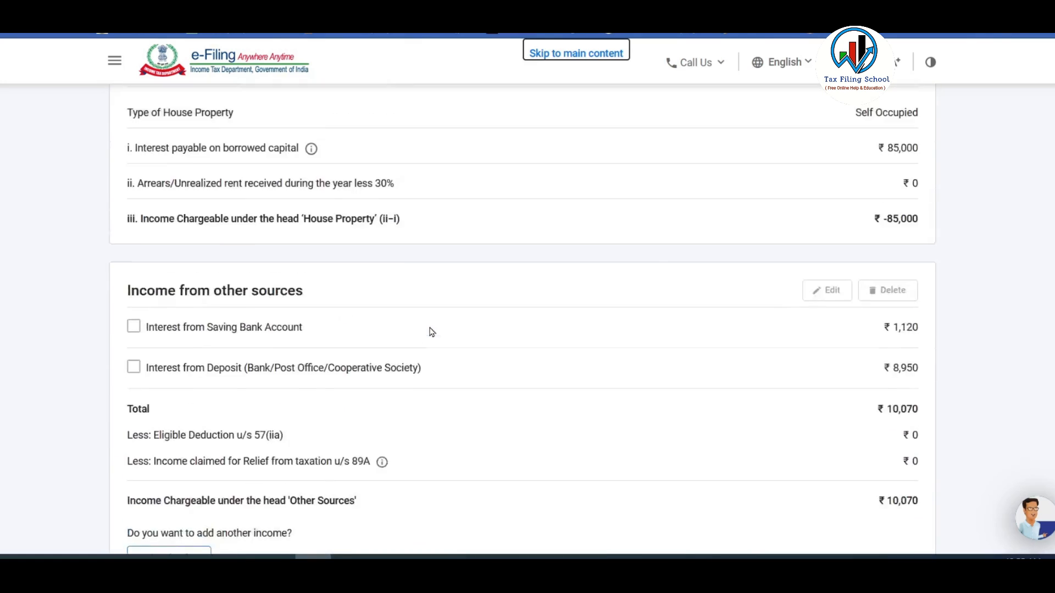
scroll(432, 332, up, 4)
scroll(436, 332, down, 9)
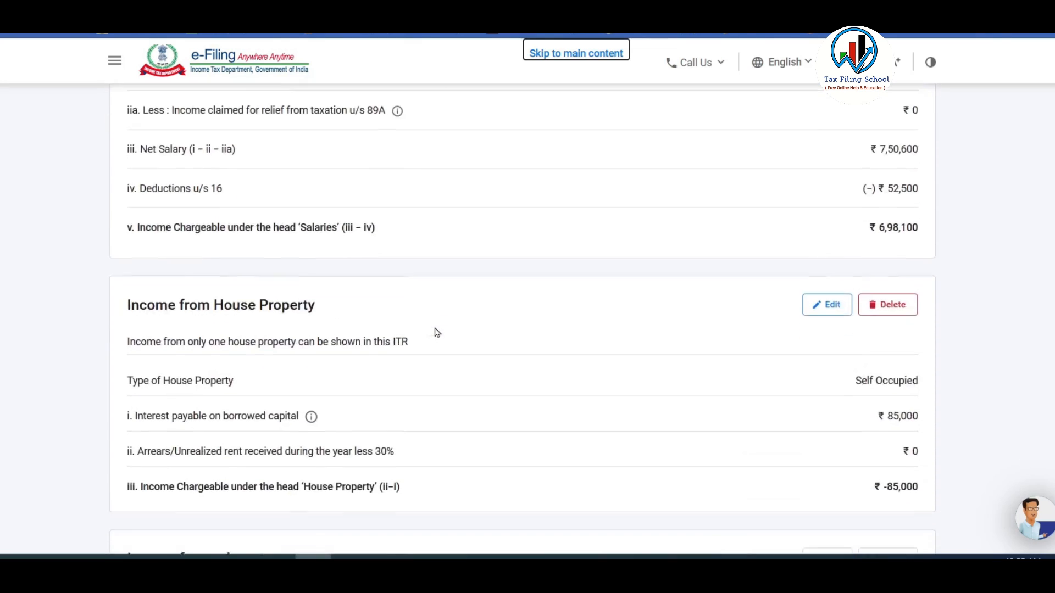
scroll(444, 332, down, 7)
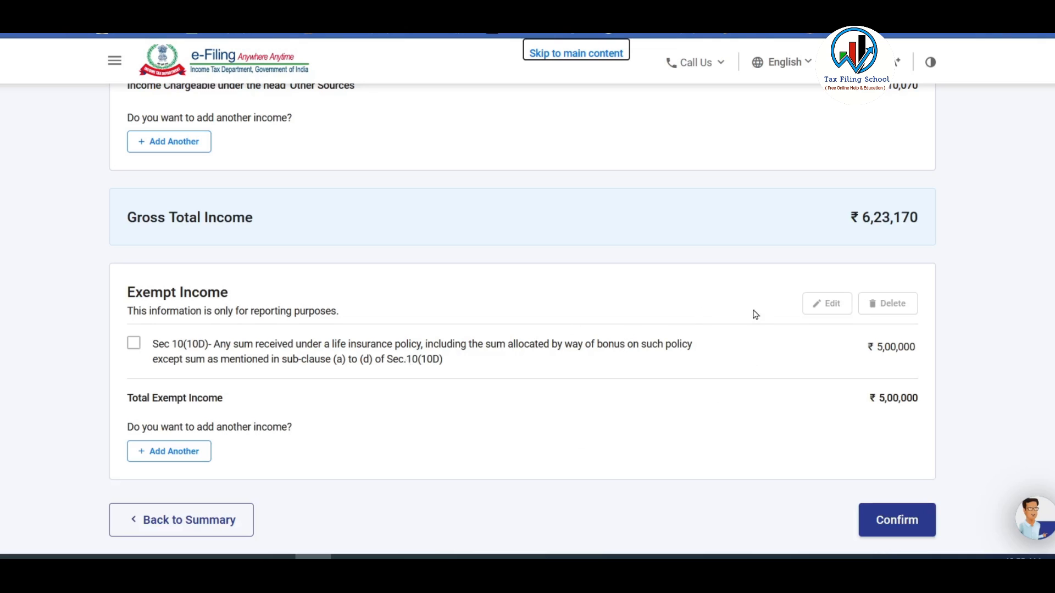
scroll(675, 331, down, 2)
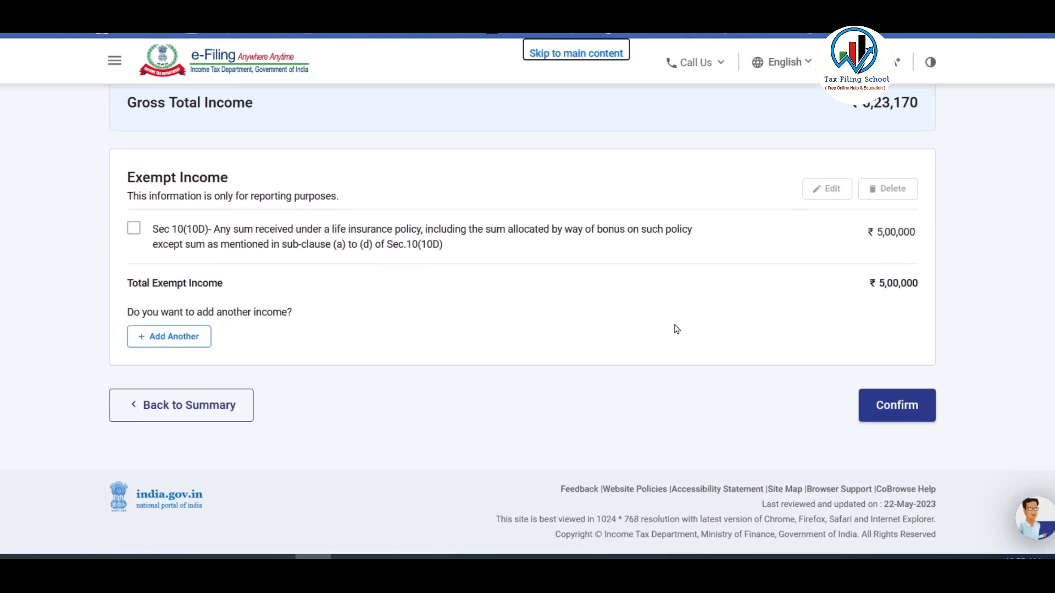
click(903, 410)
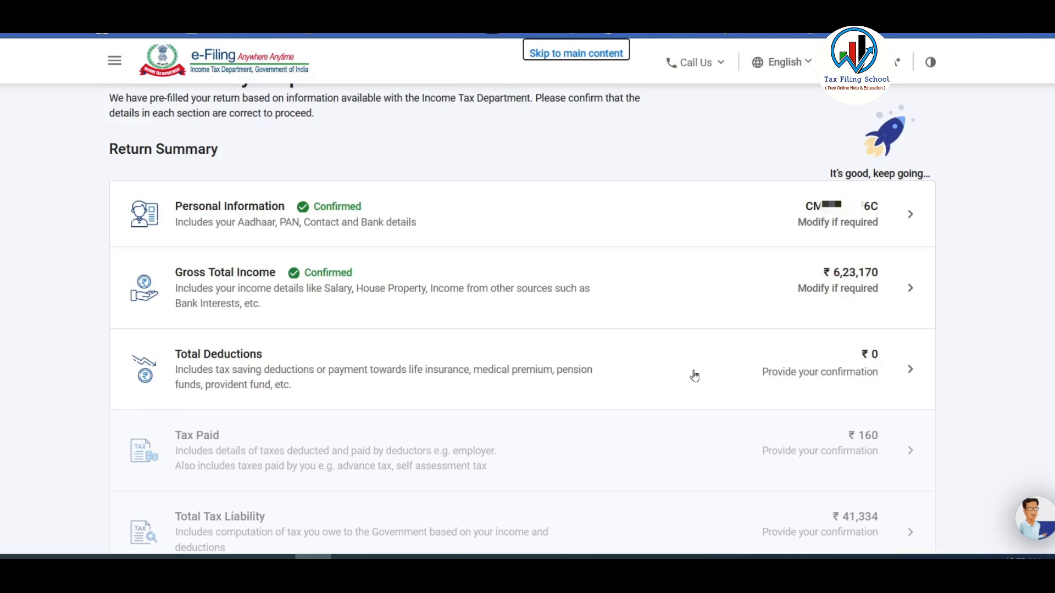
Open the Total Deductions section and skip the deduction eligibility questions.
click(718, 372)
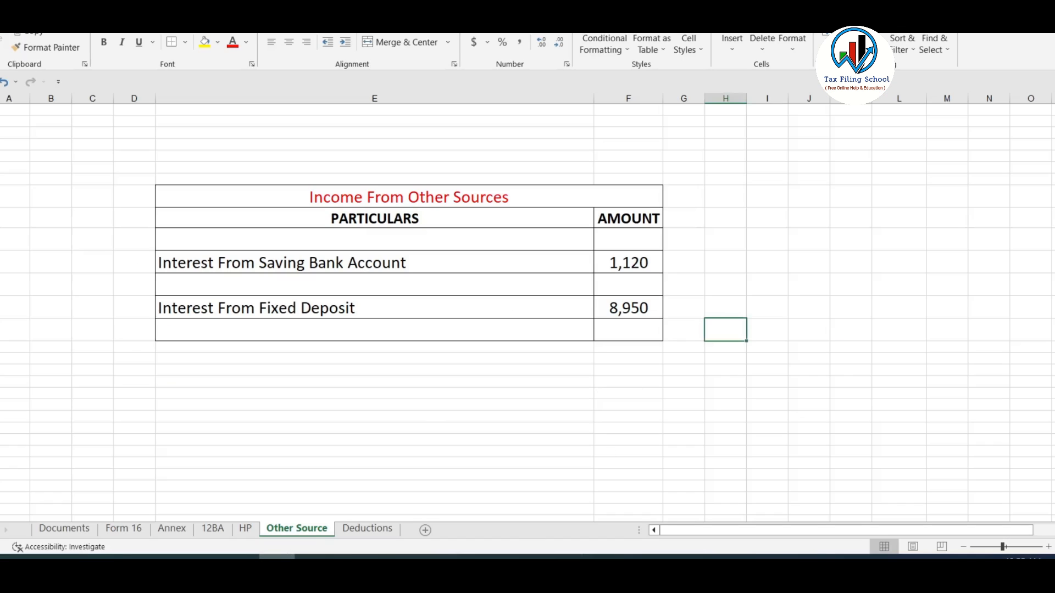
click(367, 528)
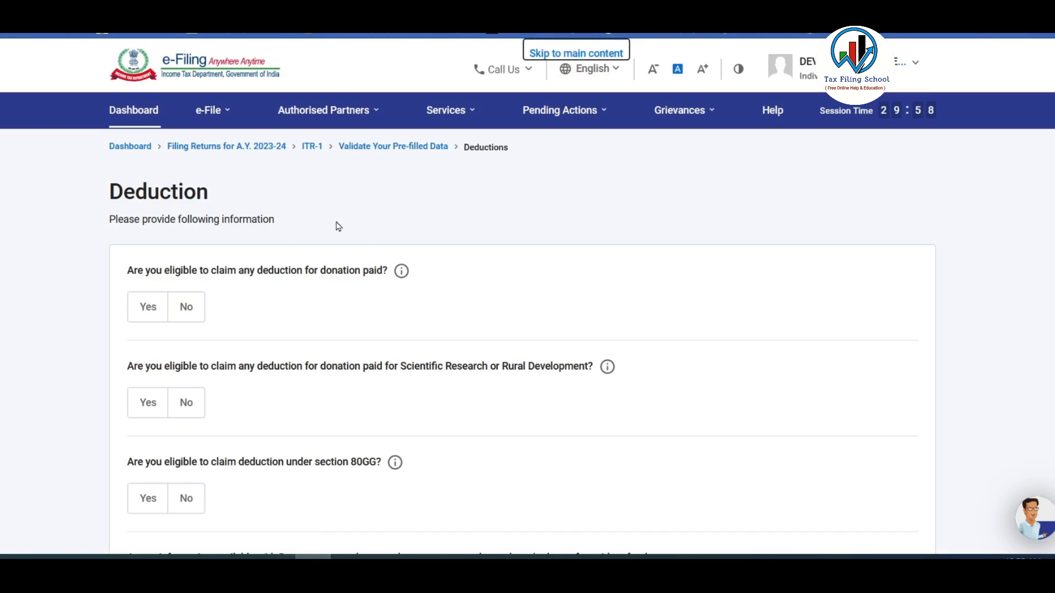
scroll(363, 237, down, 2)
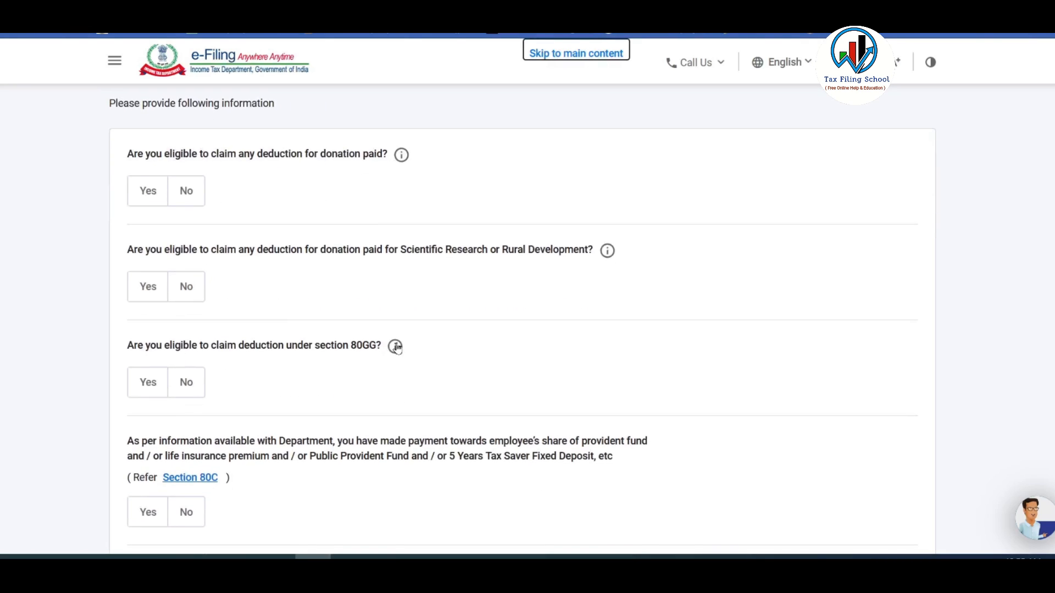
scroll(399, 346, down, 10)
scroll(404, 347, down, 3)
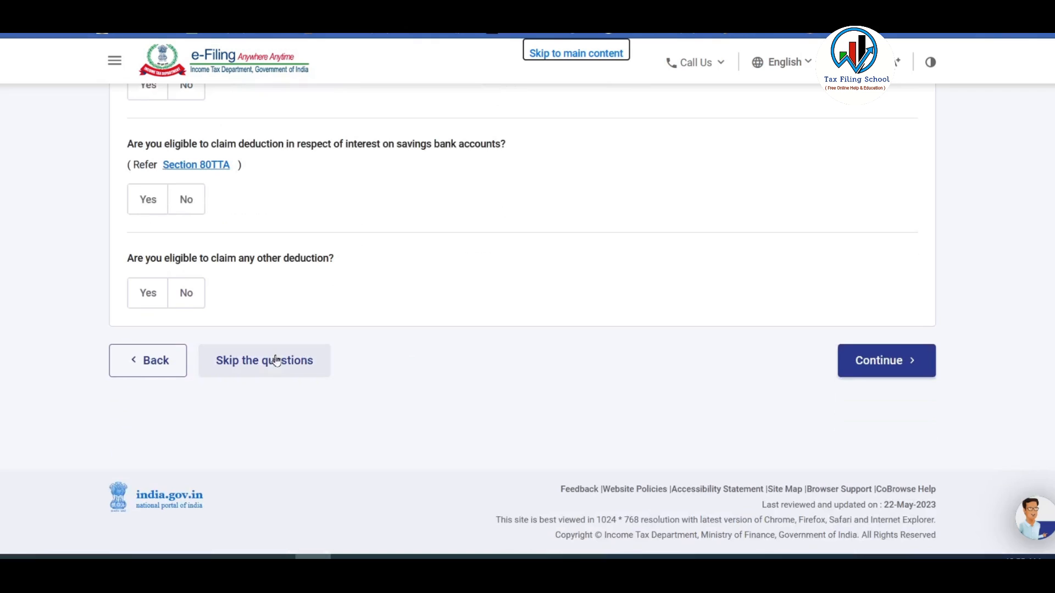
click(271, 367)
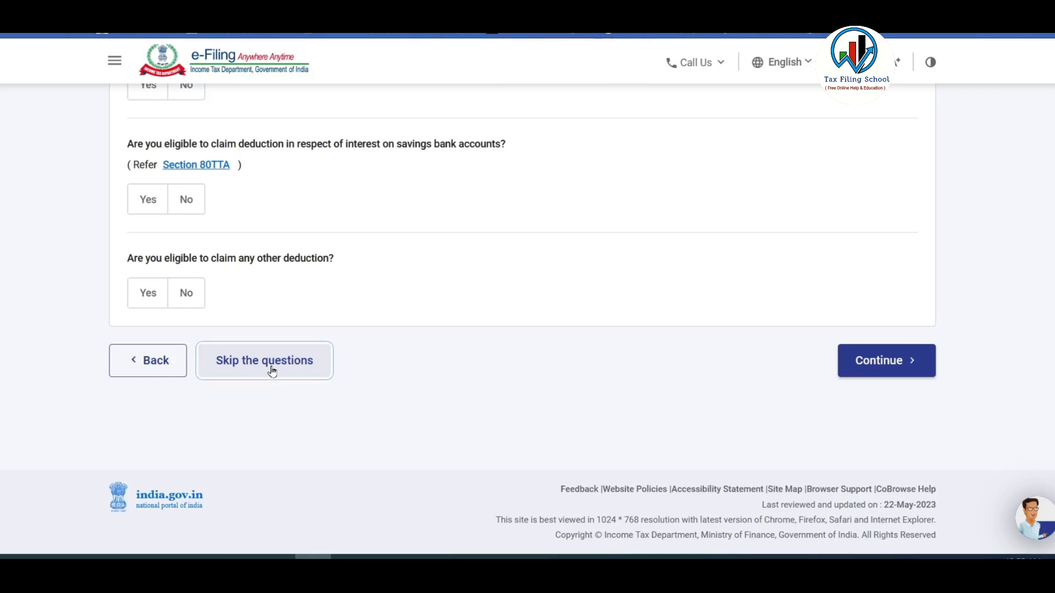
click(694, 368)
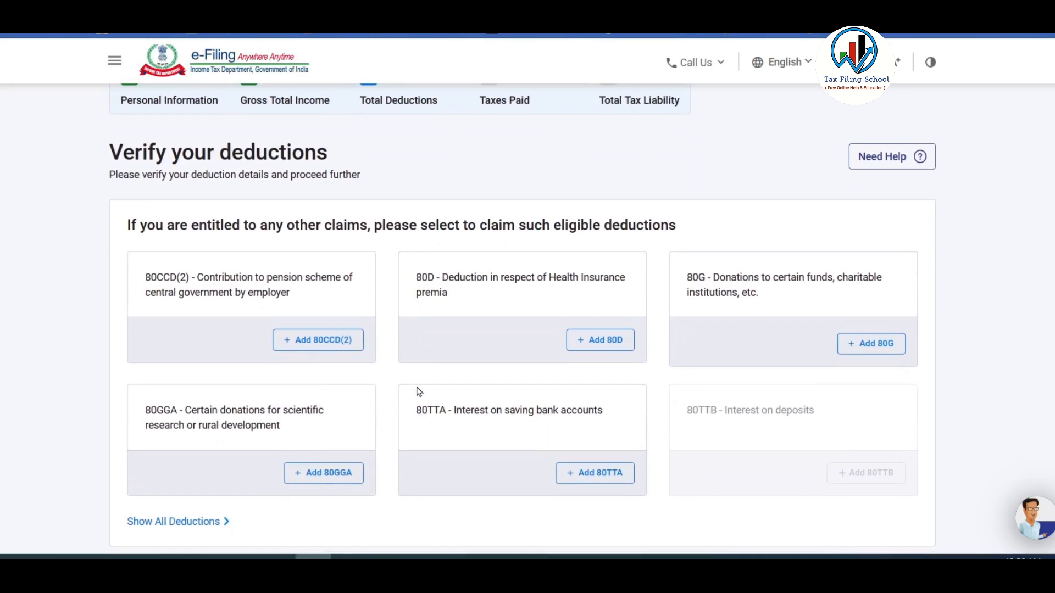
scroll(417, 391, down, 2)
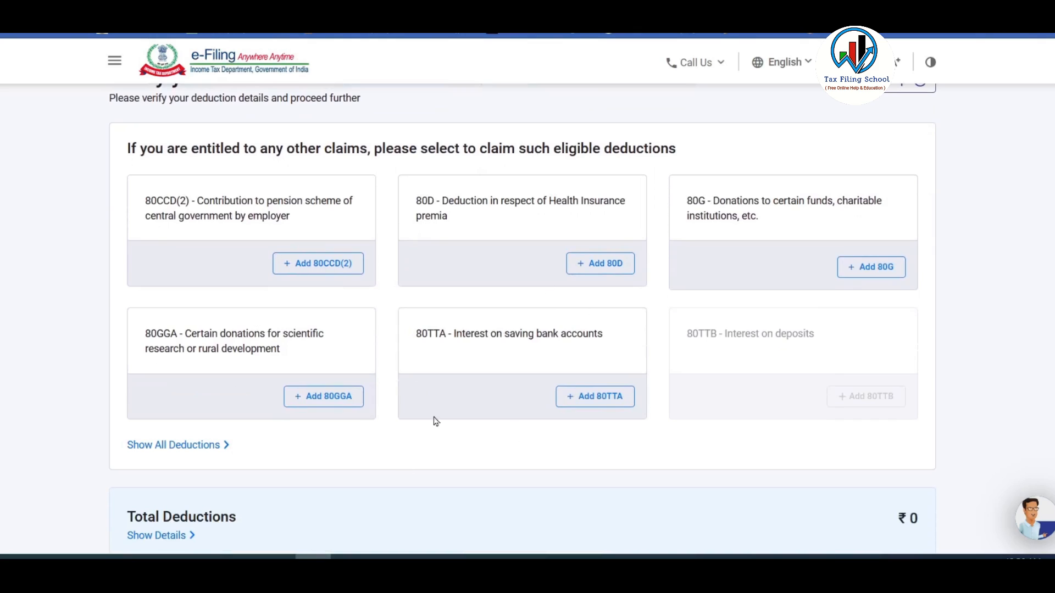
Review the Excel Deductions sheet: 80C 120,000, 80D 25,000 and 80TTA 1,120.
click(277, 557)
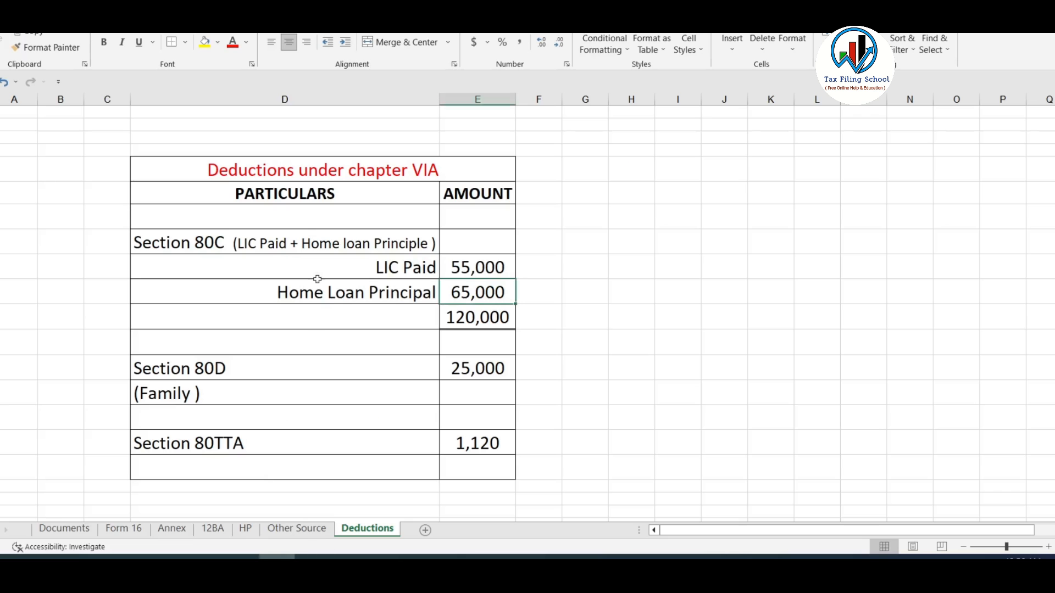
click(316, 249)
click(374, 295)
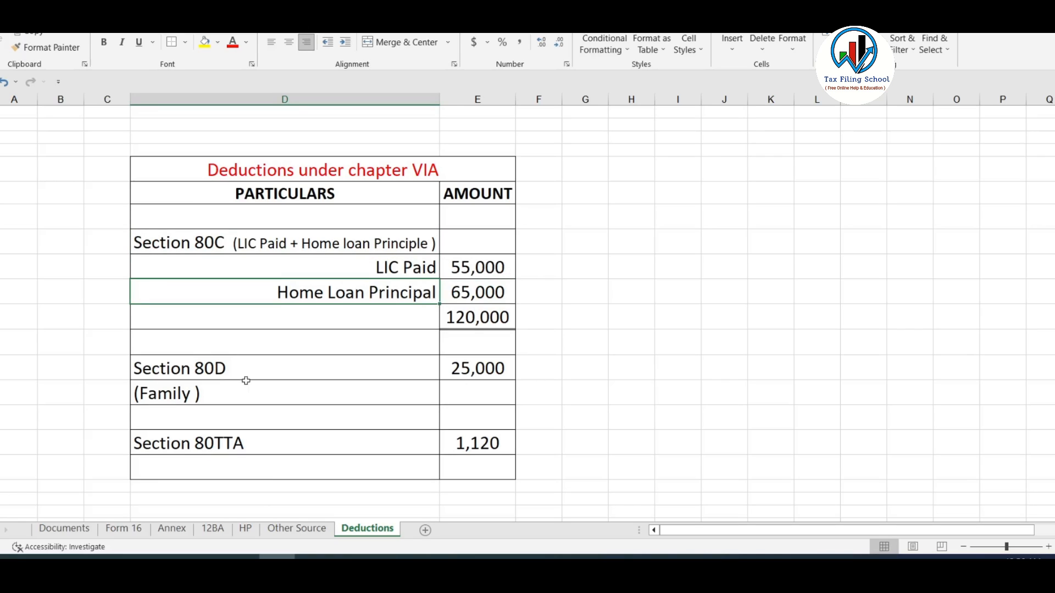
click(483, 372)
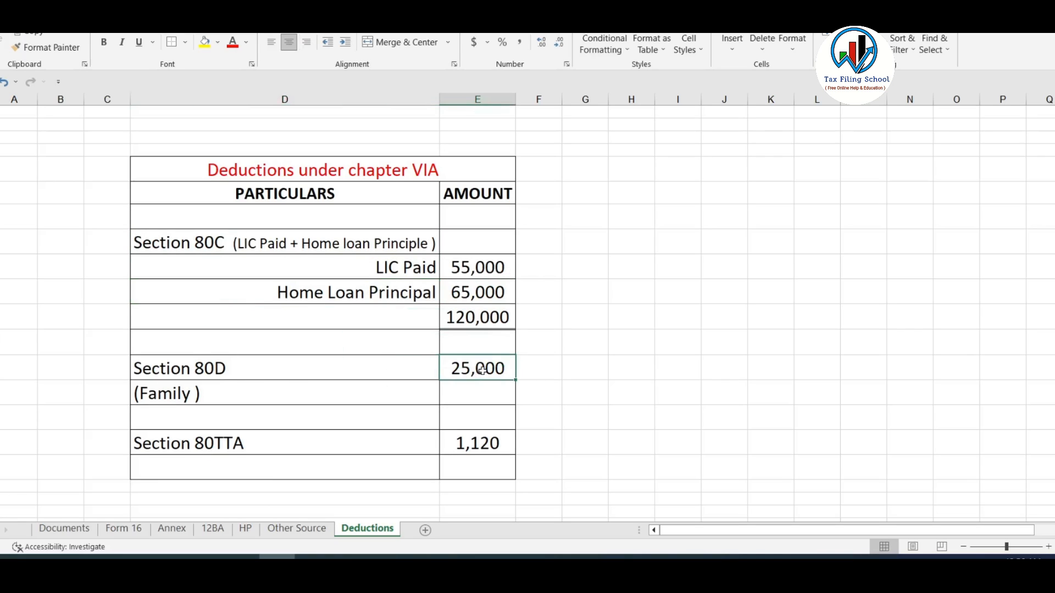
click(494, 444)
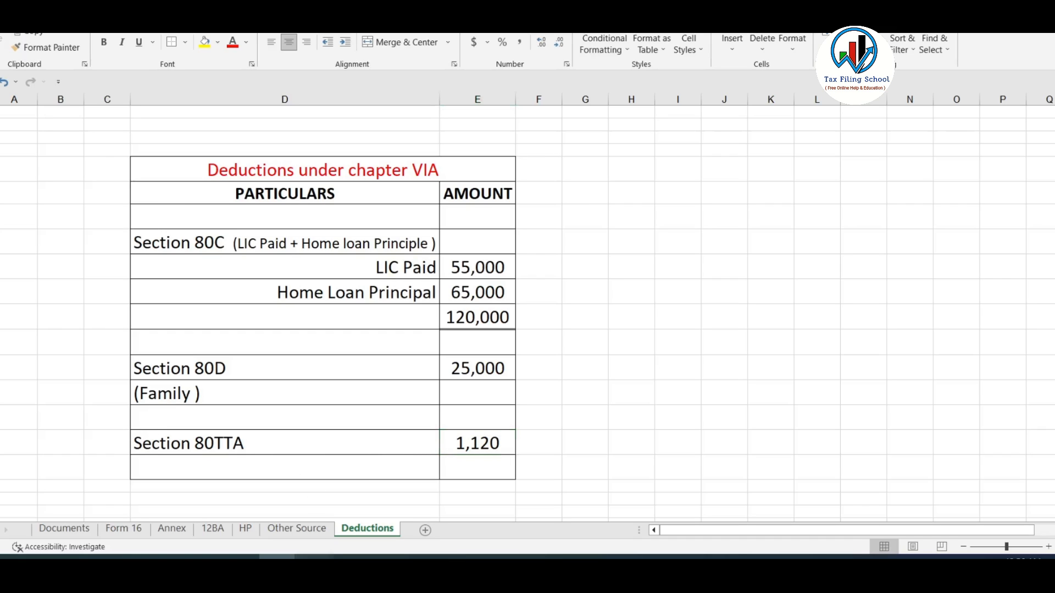
Add an 80TTA deduction of ₹1,120 for interest on savings bank accounts.
click(313, 557)
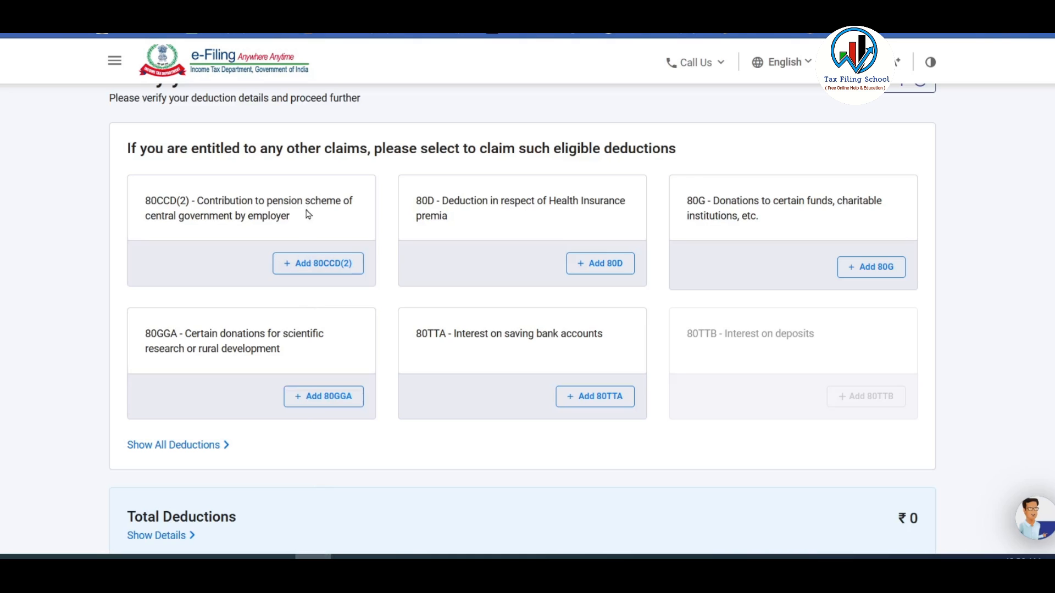
click(589, 398)
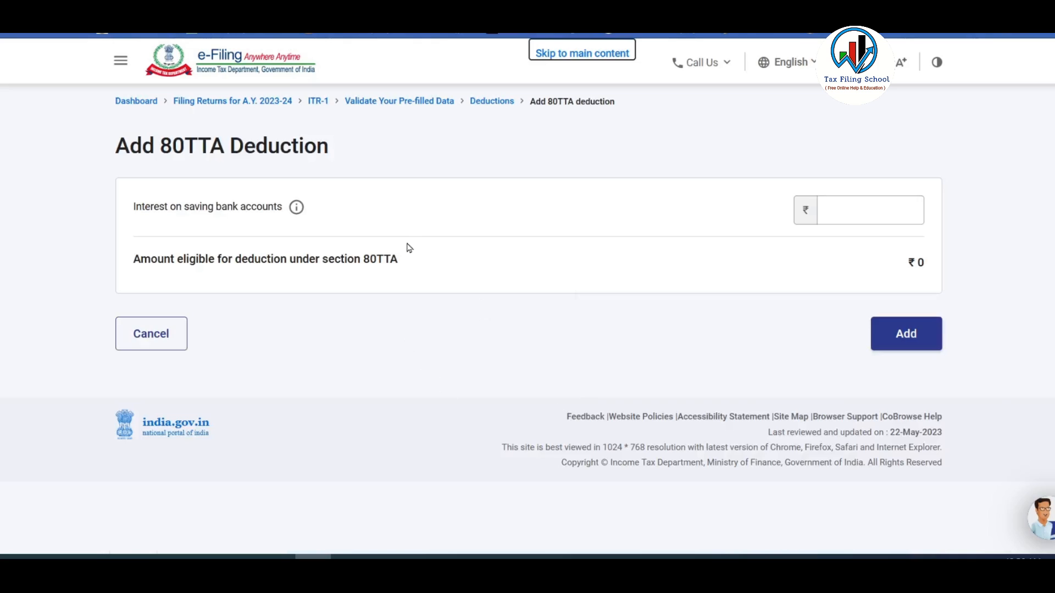
click(827, 222)
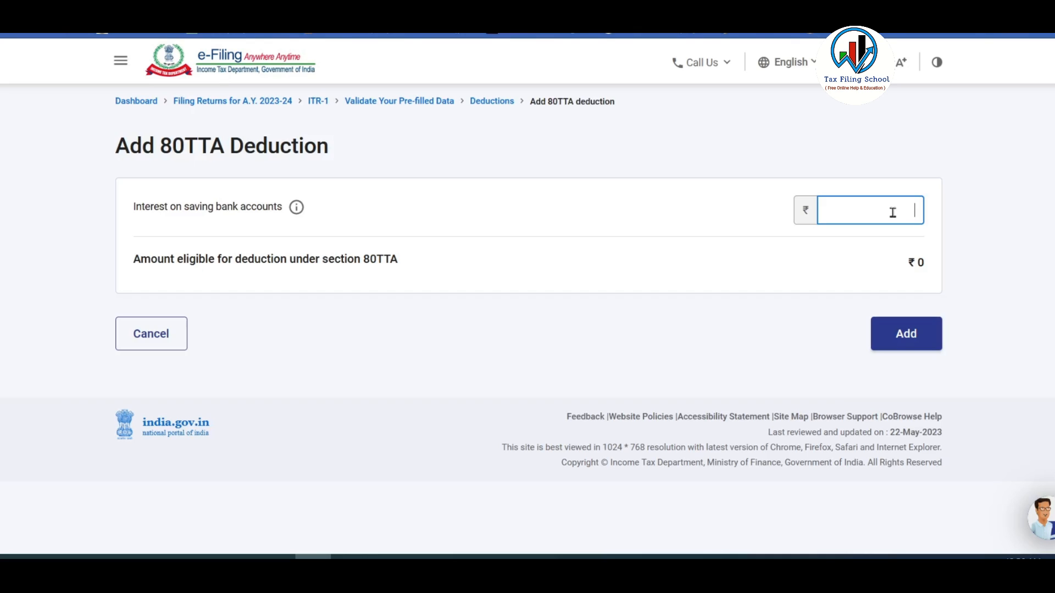
text(1120)
click(890, 188)
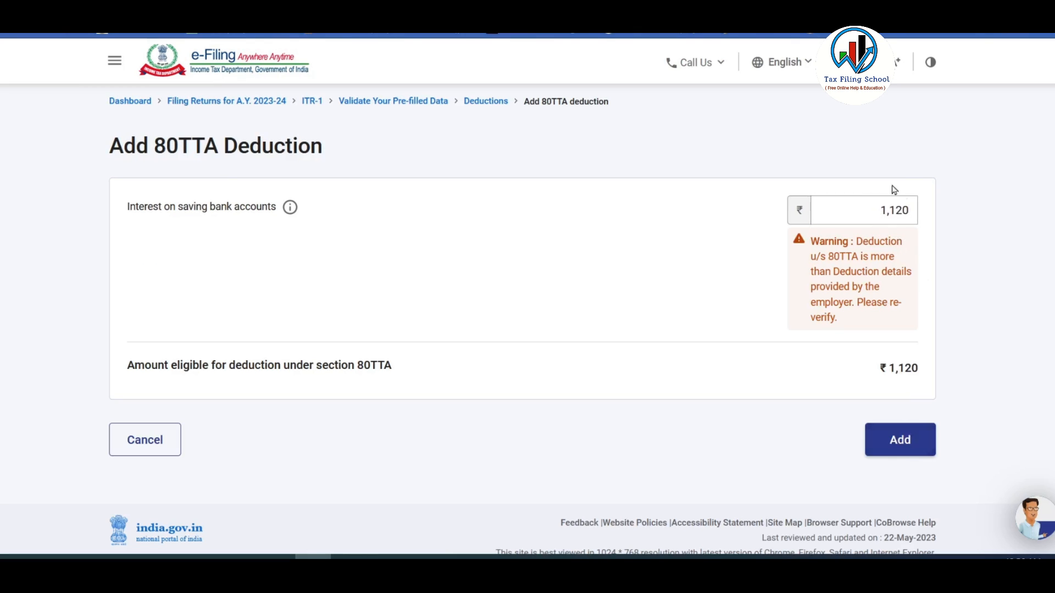
click(911, 449)
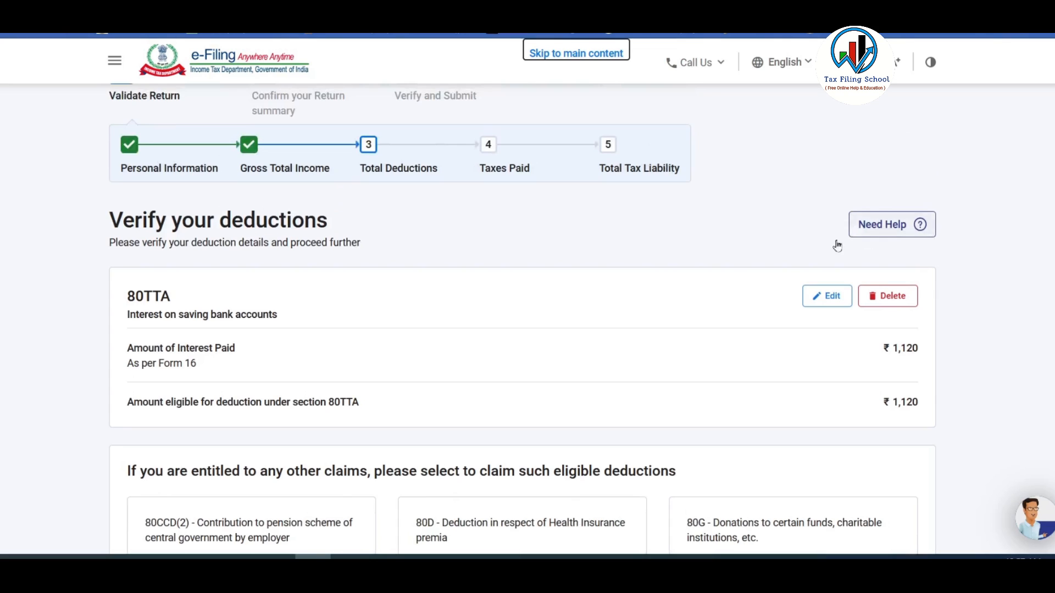
Review the 80TTA entry and ₹1,120 deductions total, then start the 80D health insurance claim.
scroll(714, 253, down, 1)
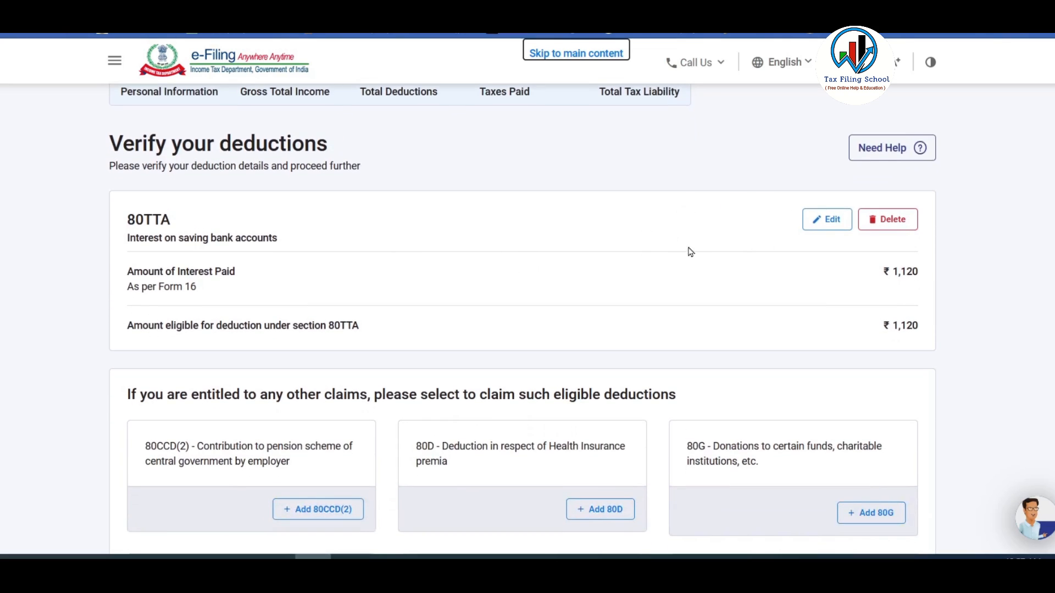
scroll(691, 252, down, 3)
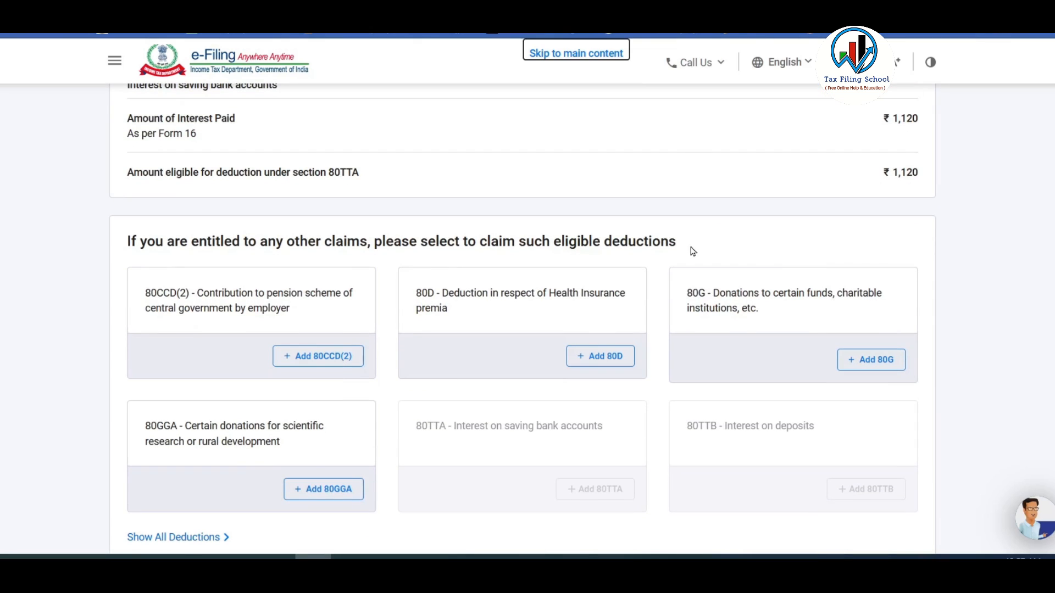
scroll(766, 401, down, 1)
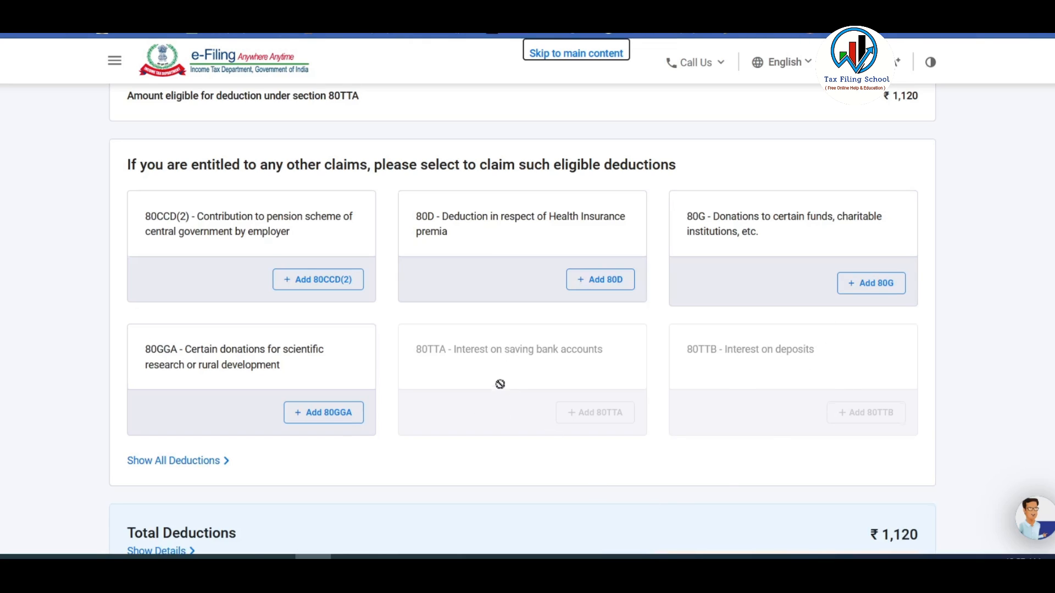
scroll(500, 389, up, 2)
scroll(500, 389, down, 1)
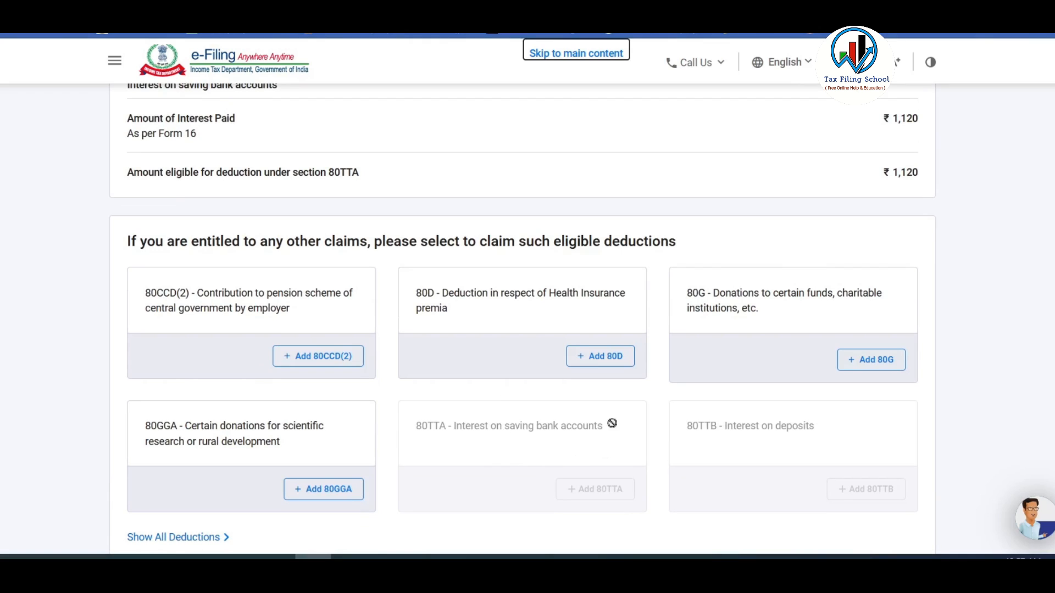
scroll(493, 454, up, 4)
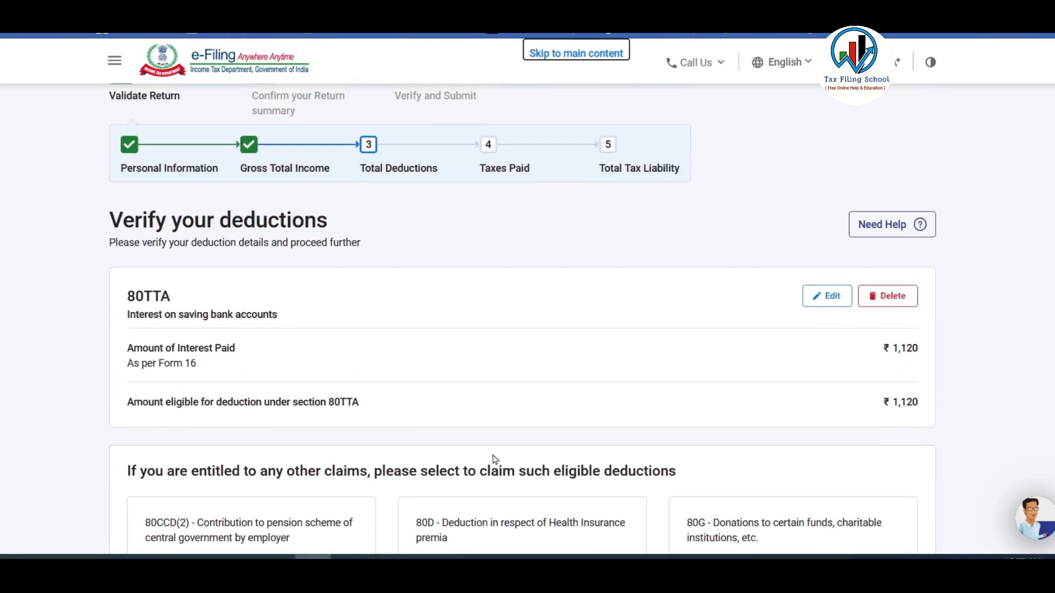
scroll(789, 330, down, 2)
scroll(790, 329, down, 3)
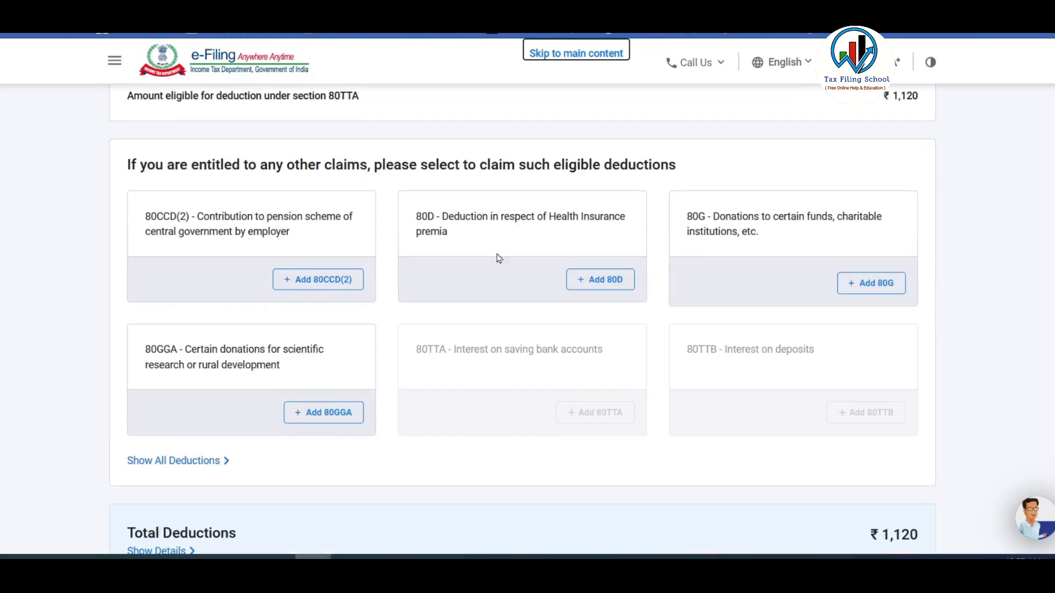
click(614, 283)
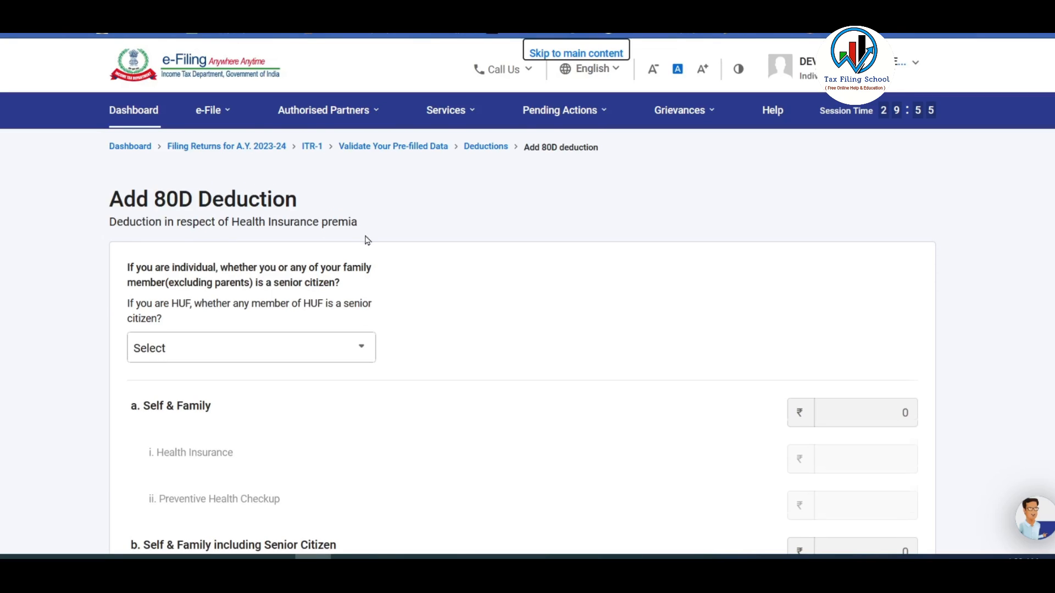
Answer No to the senior citizen question and enter ₹25,000 self & family health insurance.
scroll(367, 240, down, 2)
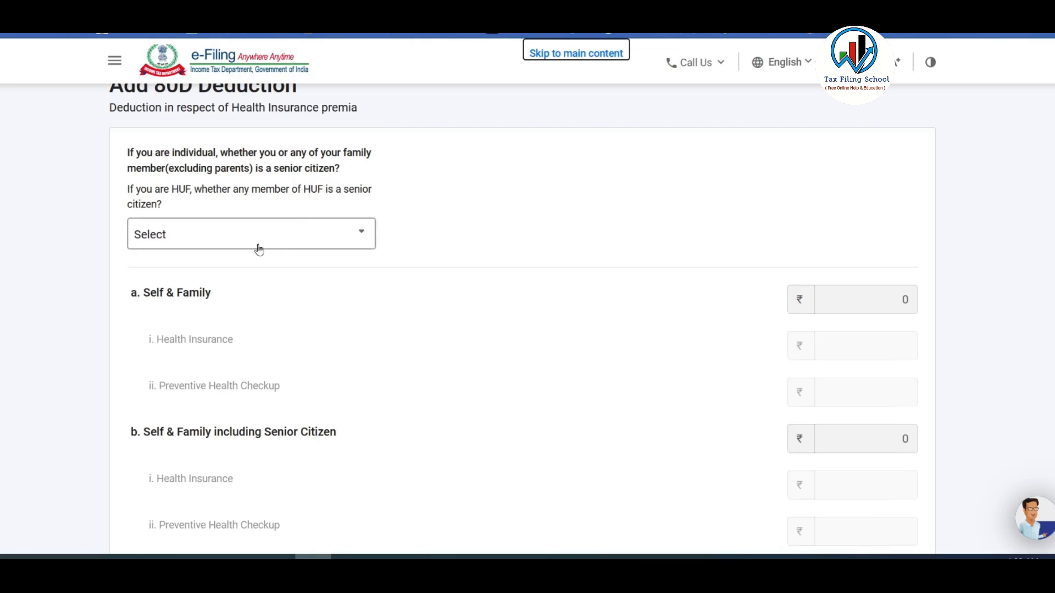
click(282, 236)
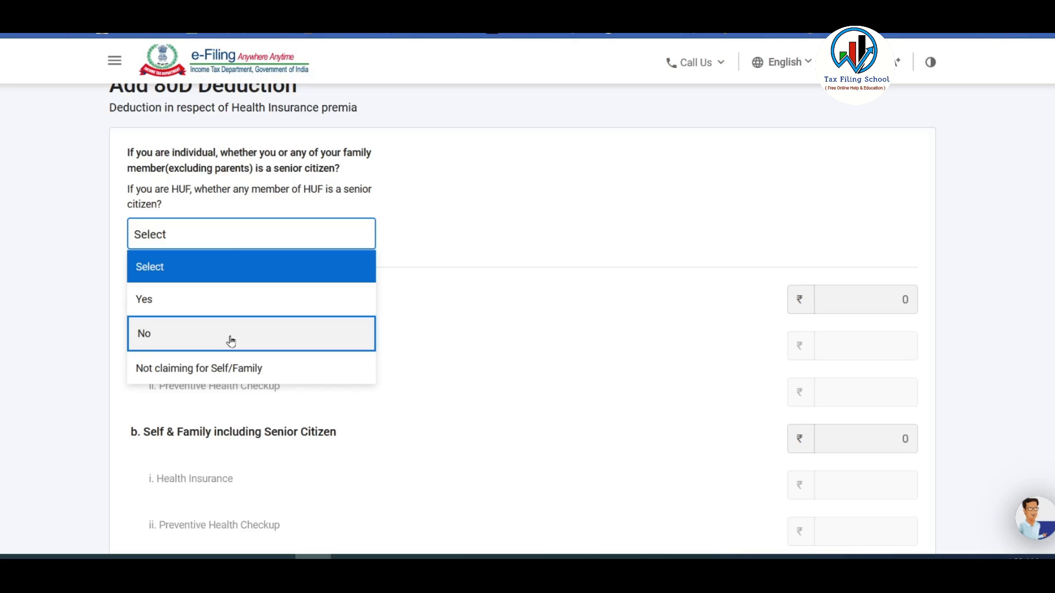
click(297, 368)
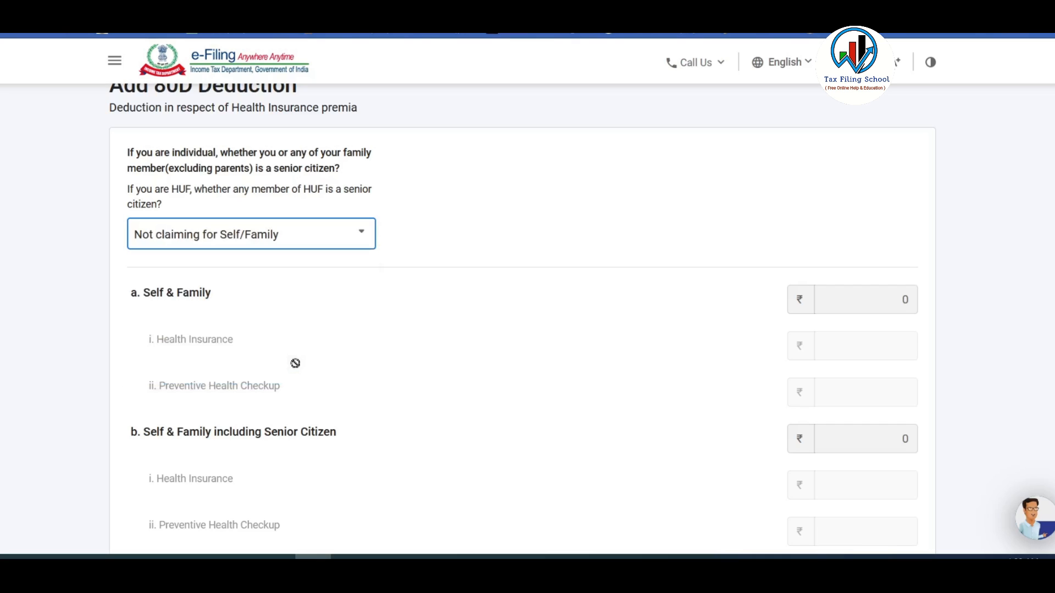
click(297, 236)
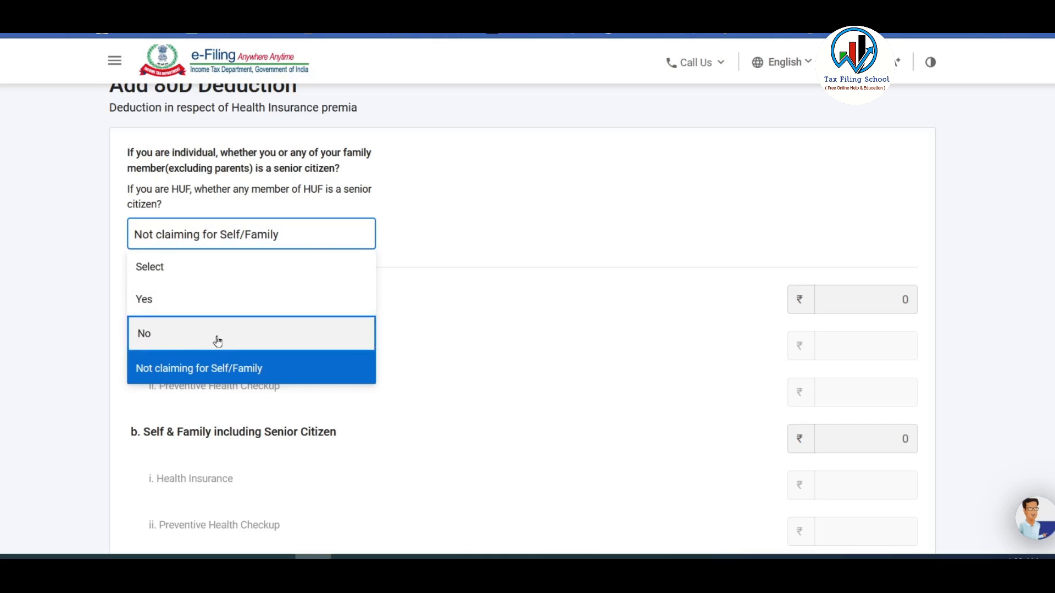
click(174, 331)
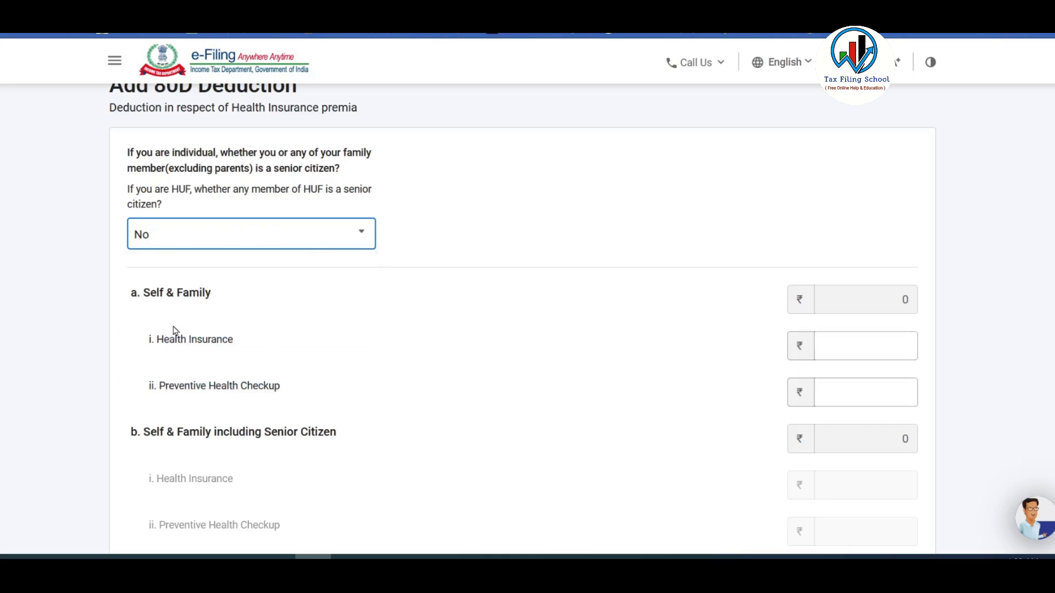
scroll(498, 256, down, 2)
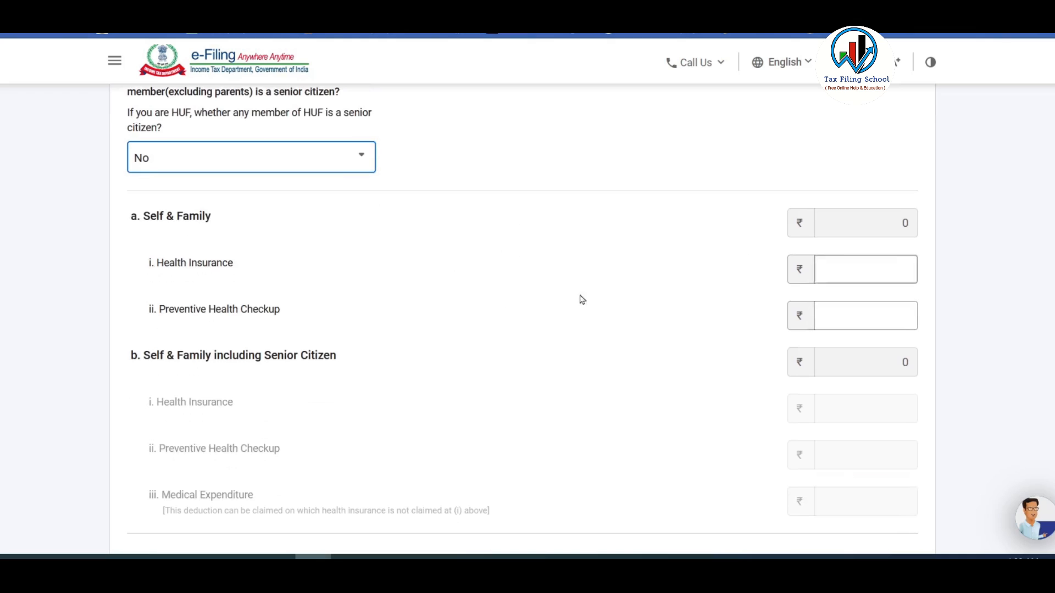
click(847, 314)
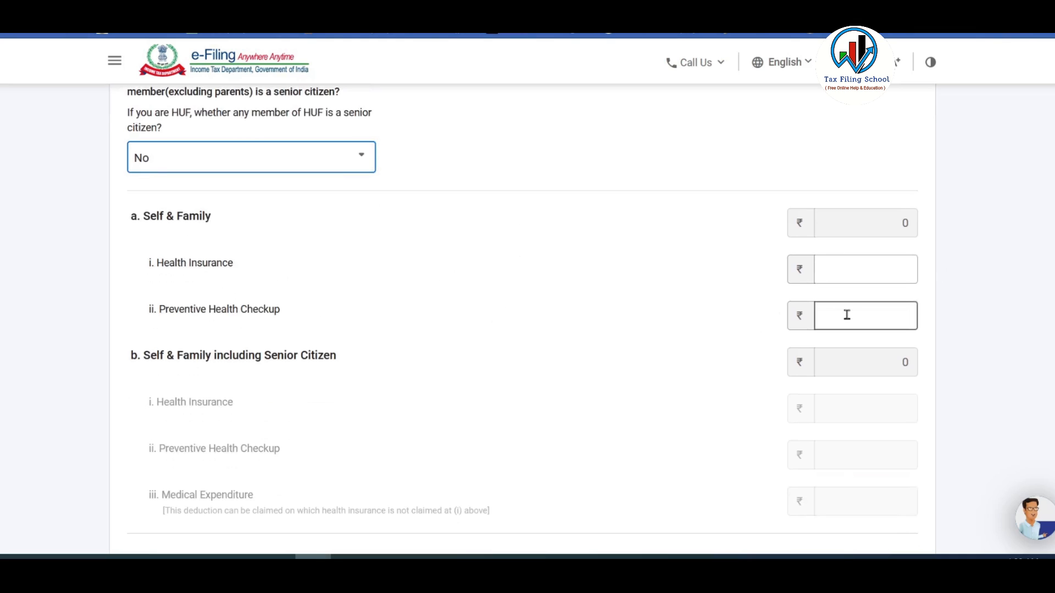
click(858, 270)
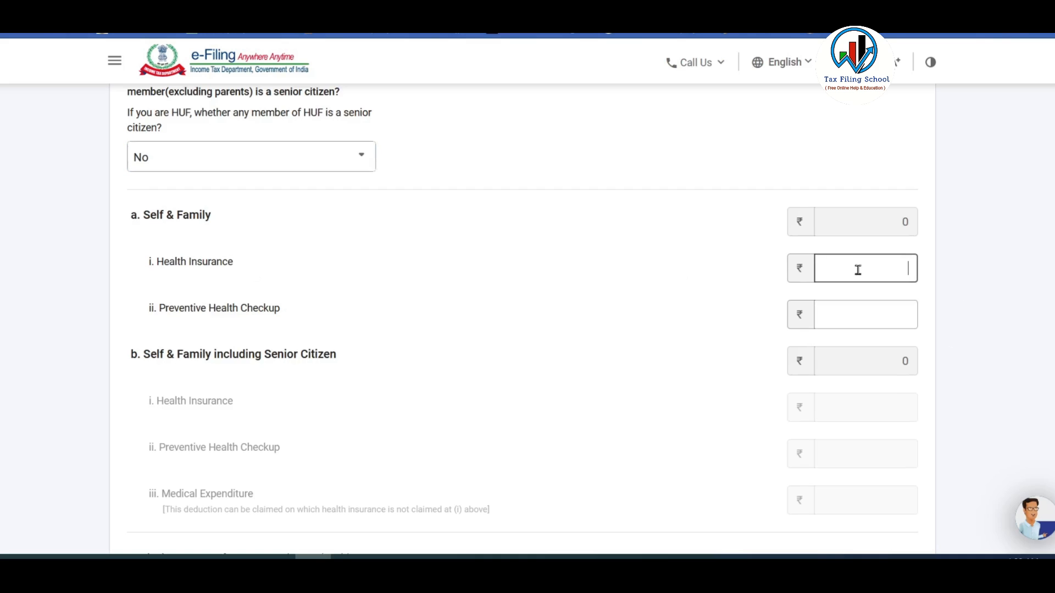
text(25000)
click(990, 275)
Set the parents' senior citizen question to Not claiming for Parents.
scroll(957, 288, down, 5)
scroll(957, 288, down, 2)
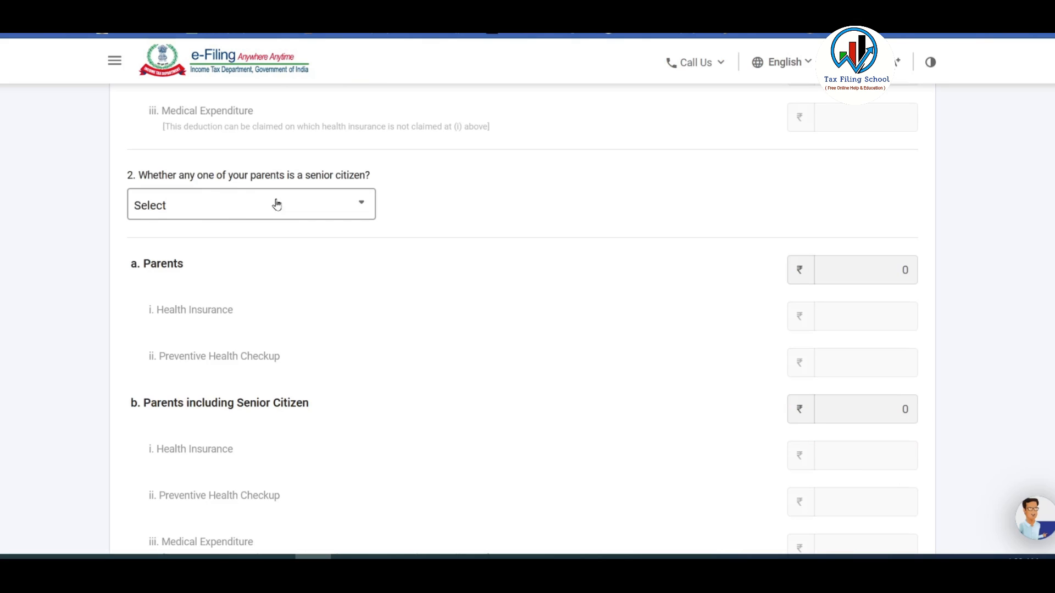
click(331, 209)
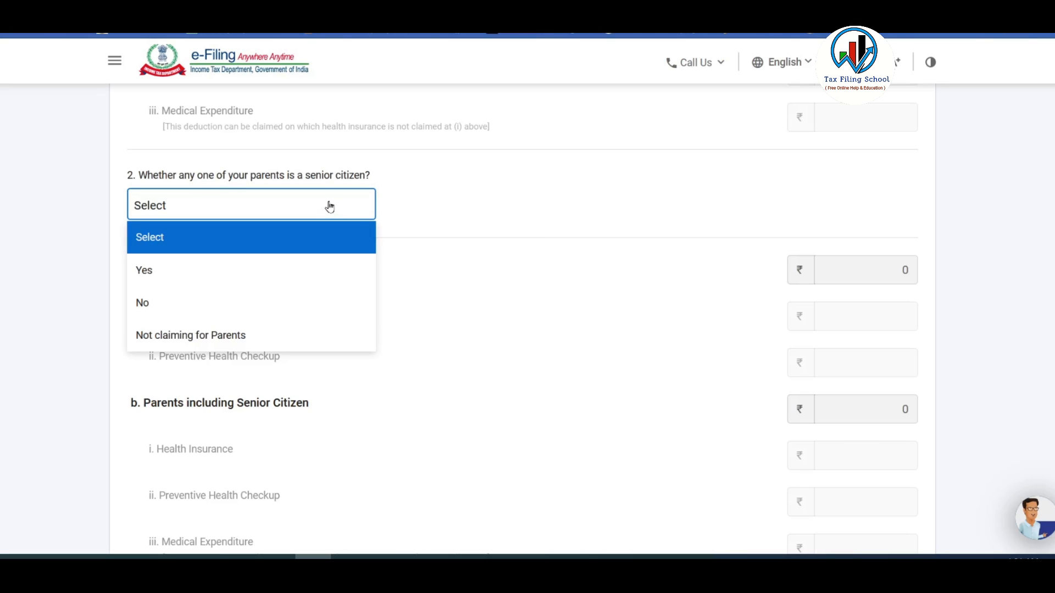
click(296, 339)
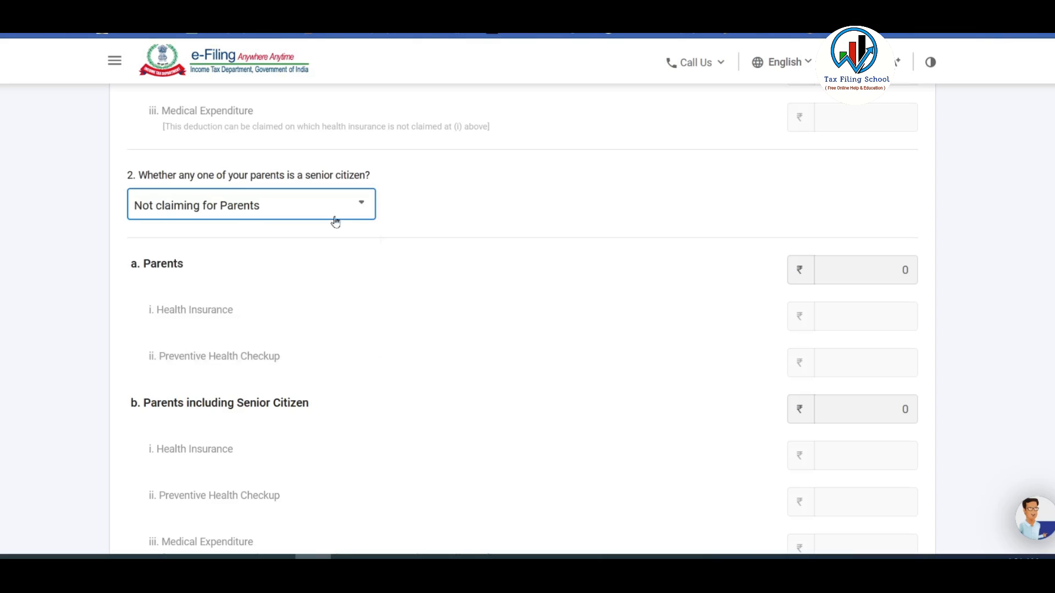
click(347, 205)
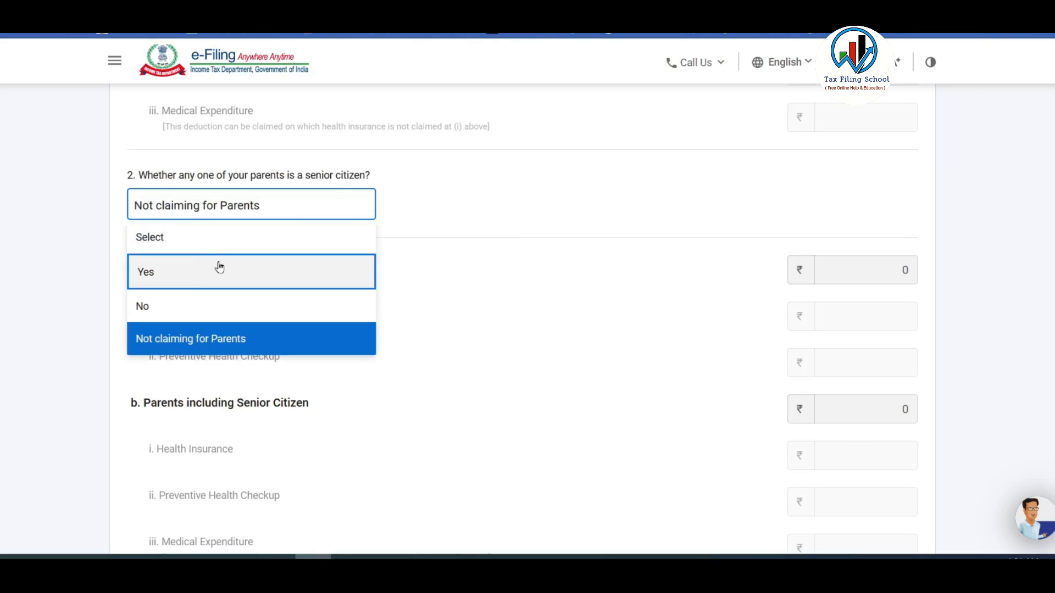
click(168, 273)
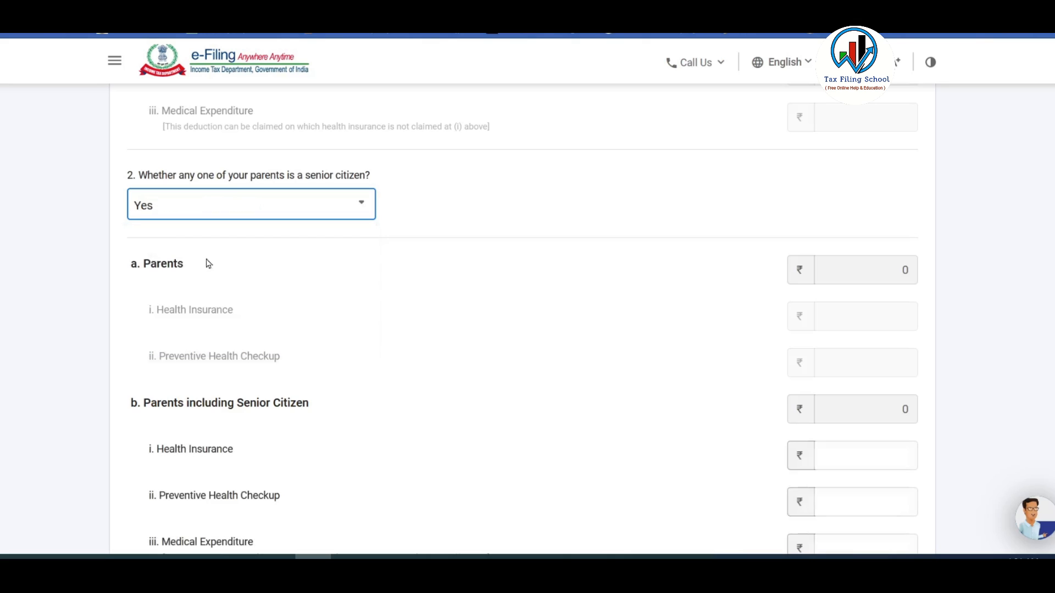
scroll(546, 249, down, 3)
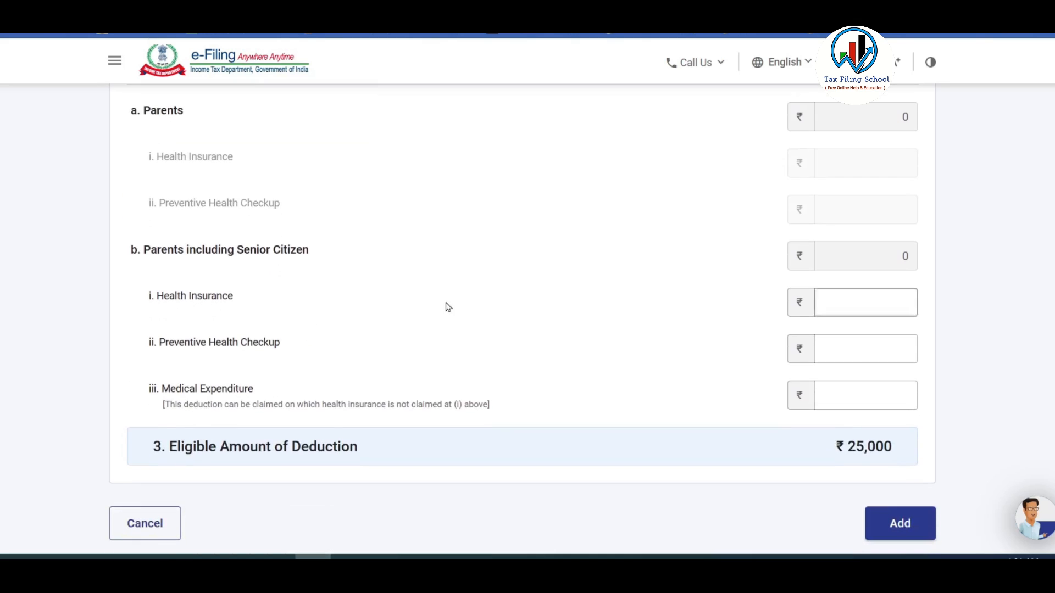
click(852, 300)
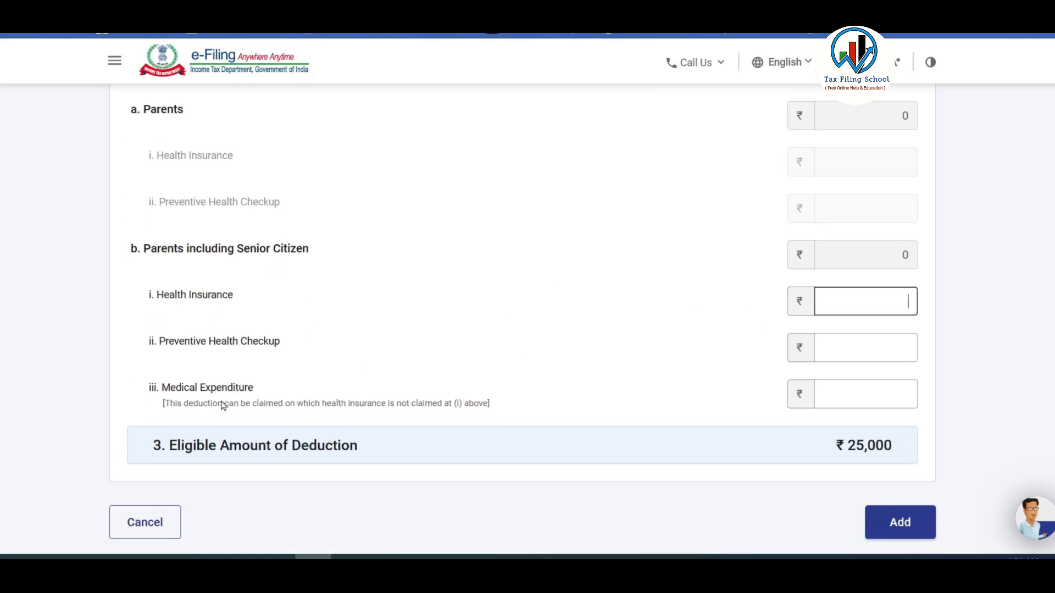
click(857, 399)
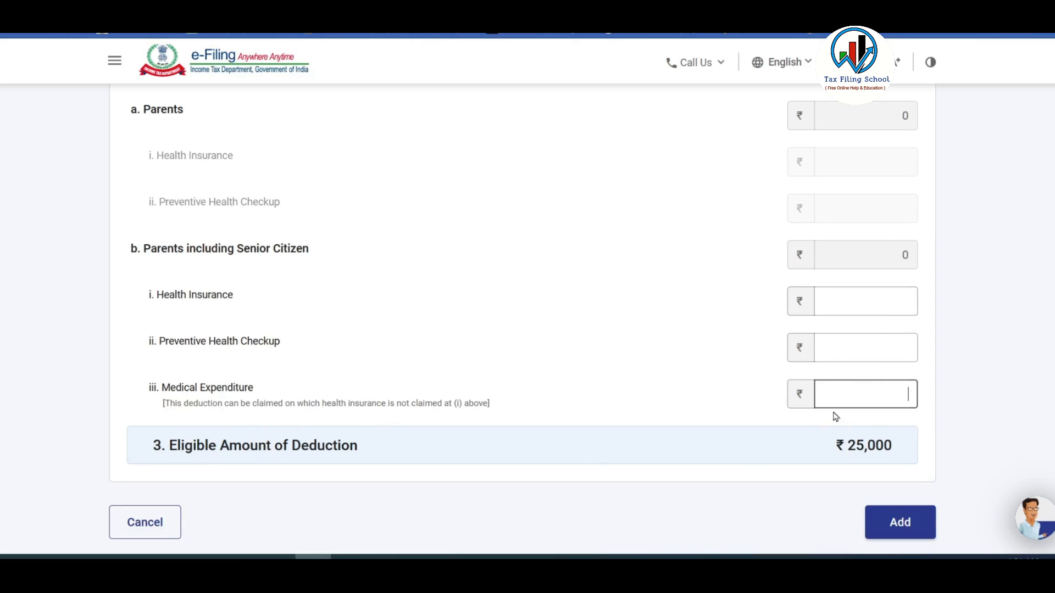
scroll(572, 415, up, 3)
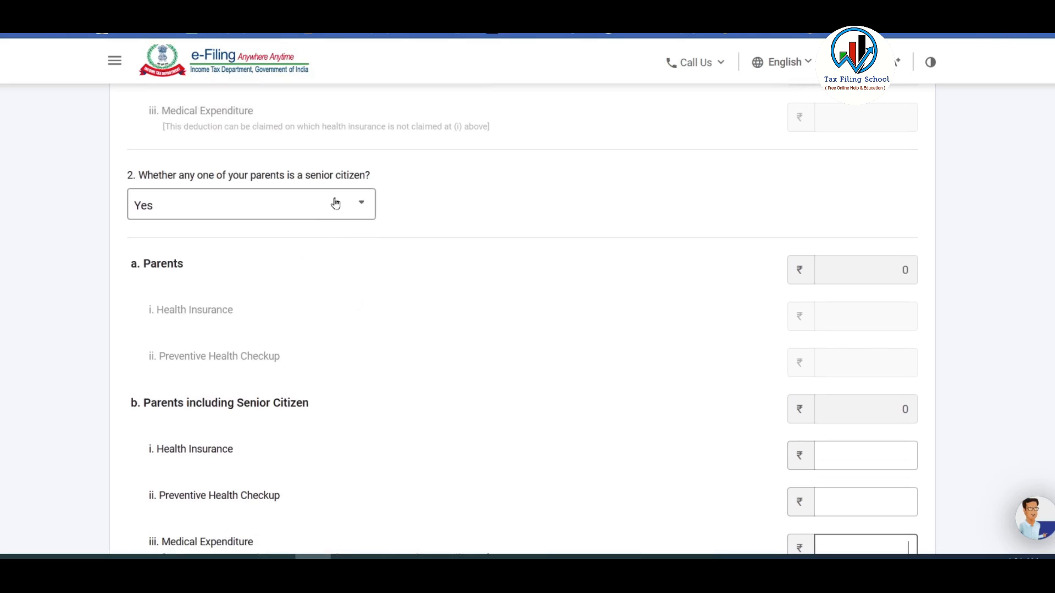
click(336, 203)
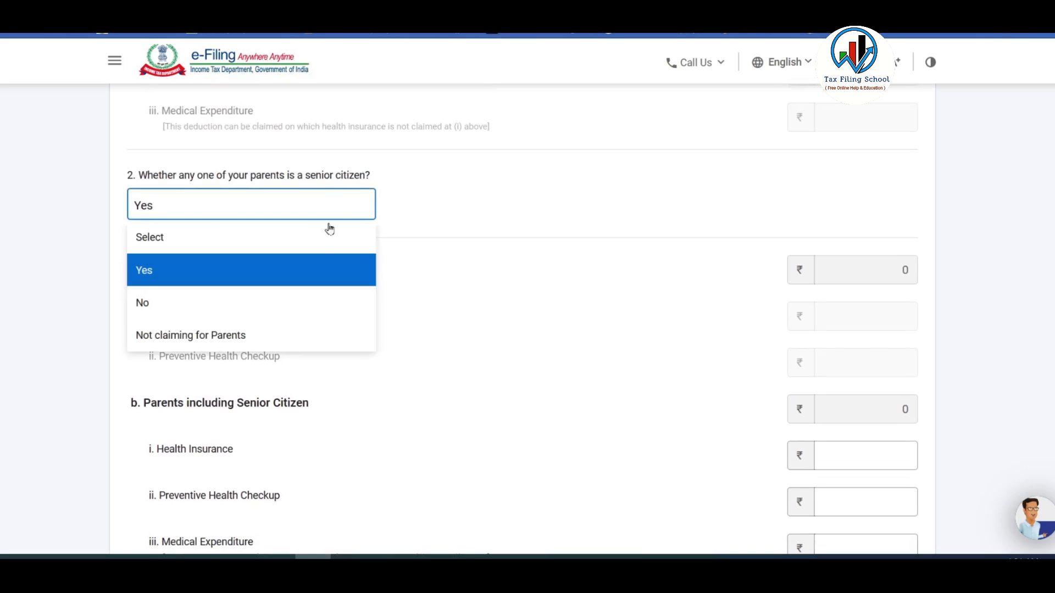
click(252, 338)
Save the 80D claim with ₹25,000 eligible.
scroll(575, 339, down, 1)
scroll(575, 339, up, 5)
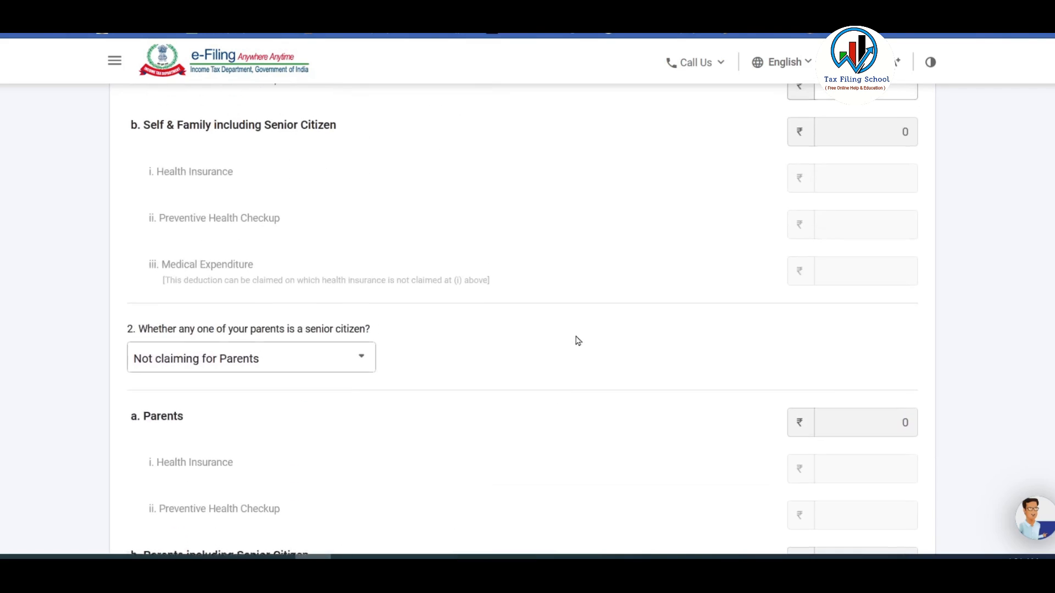
scroll(577, 337, down, 1)
scroll(576, 336, down, 10)
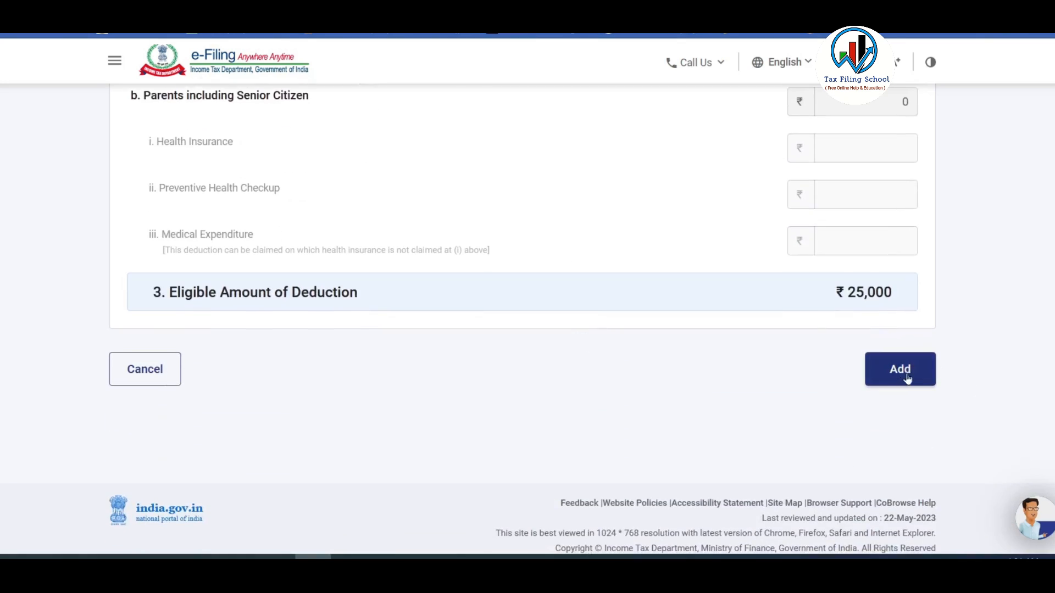
click(901, 371)
Show all deductions, select 80C and open the Add 80C Deduction form.
scroll(942, 378, down, 3)
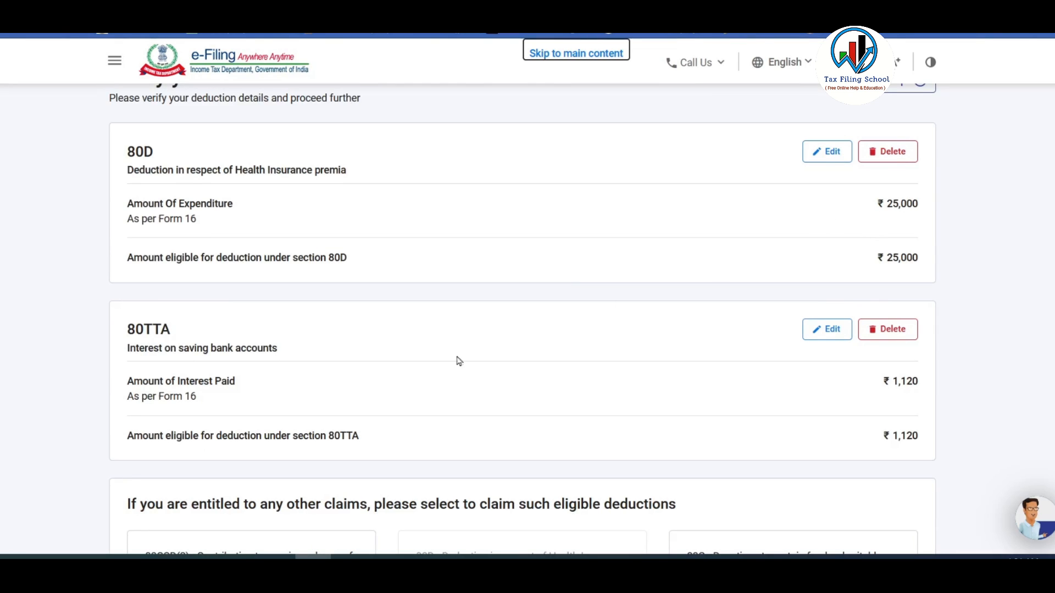
scroll(859, 354, down, 5)
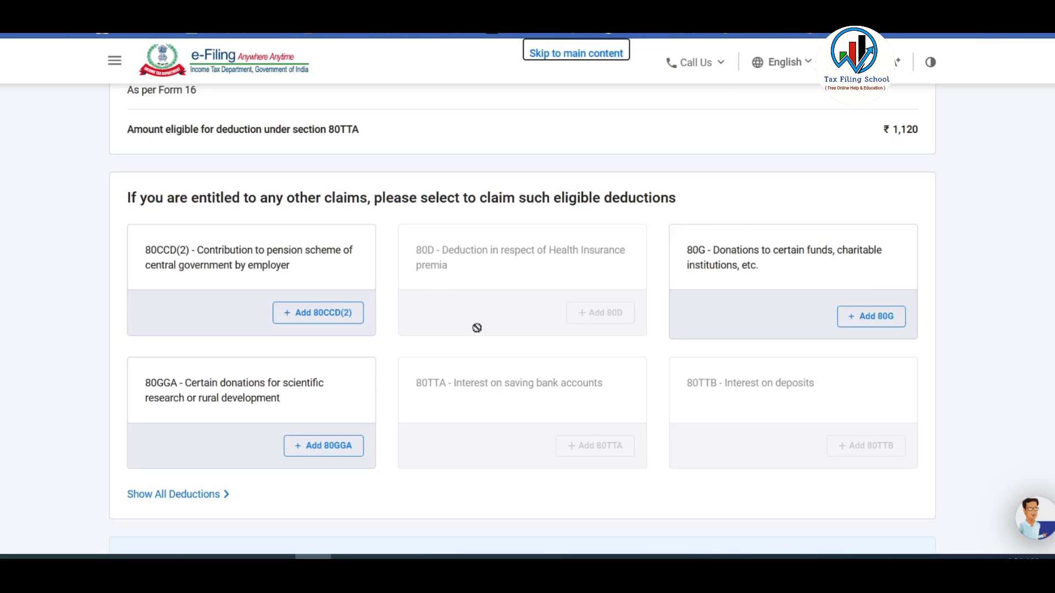
scroll(477, 328, down, 1)
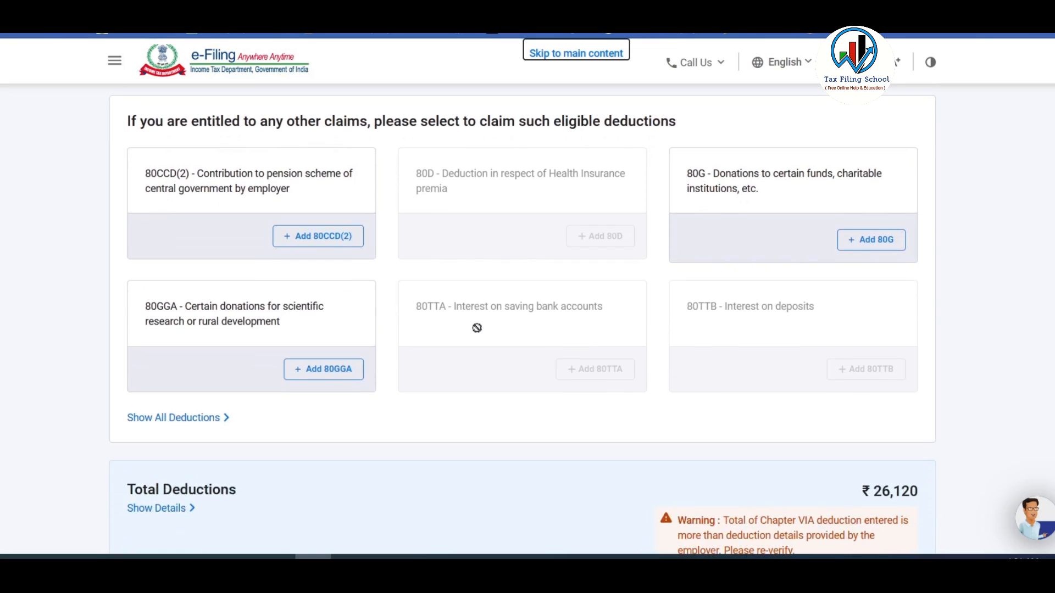
scroll(477, 329, down, 1)
scroll(476, 331, up, 1)
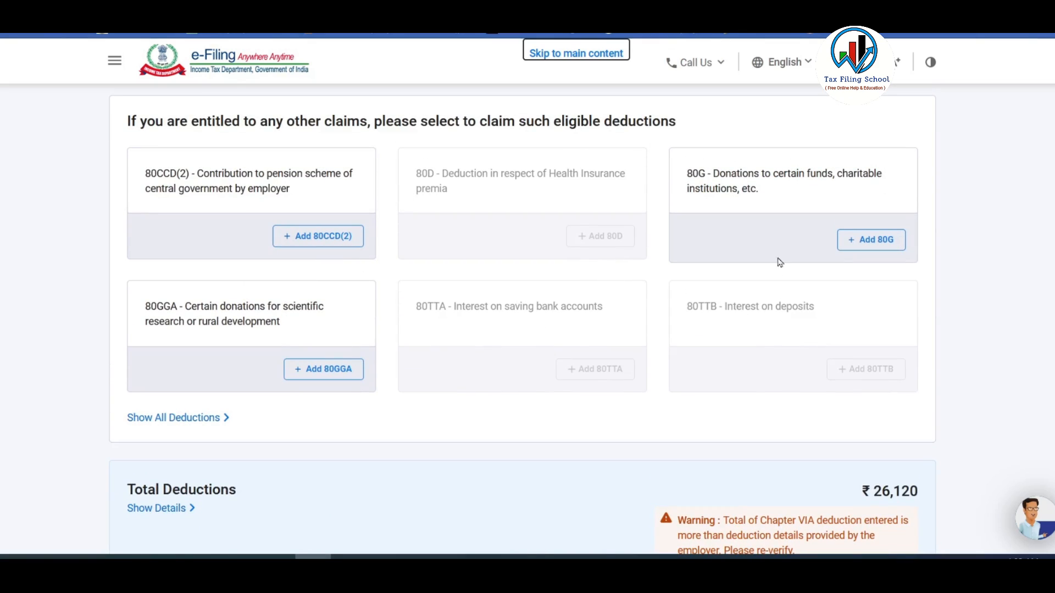
click(204, 420)
scroll(460, 344, down, 3)
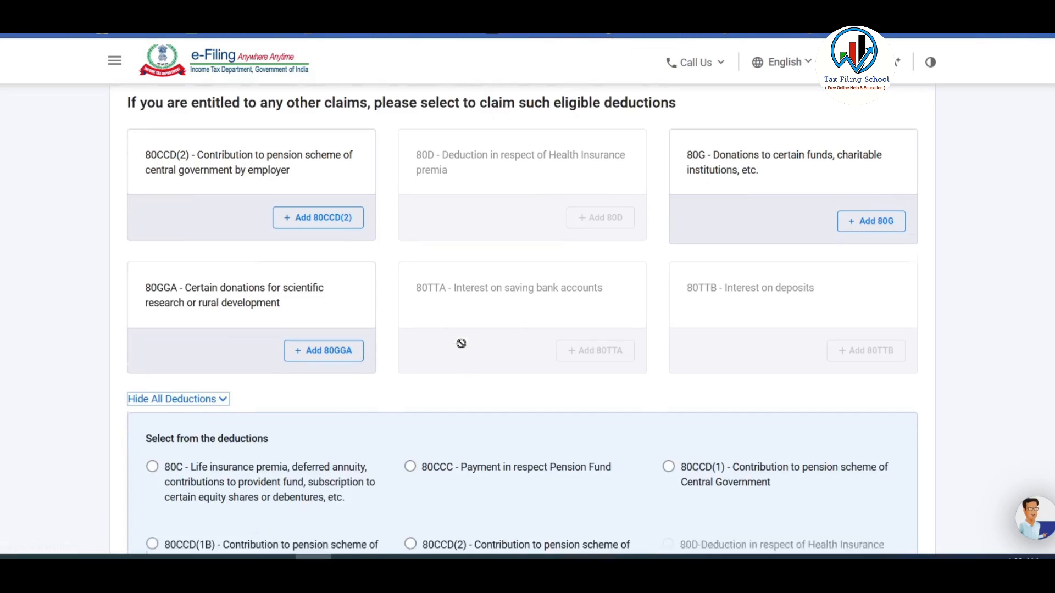
click(153, 332)
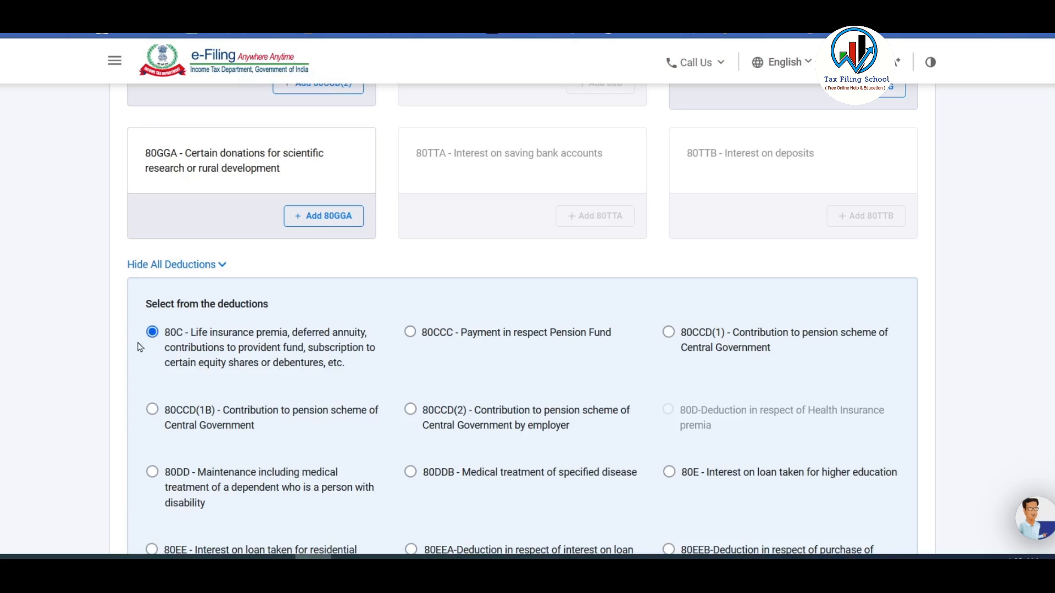
scroll(222, 338, down, 7)
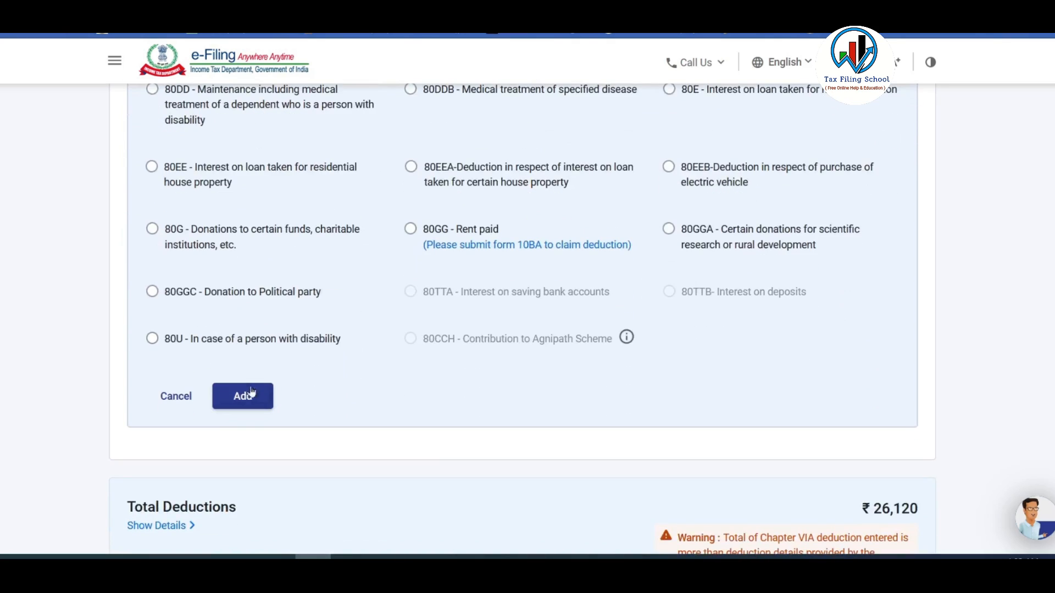
click(245, 397)
Check the 80C total of 120,000 in Excel and begin entering it as the amount.
click(883, 204)
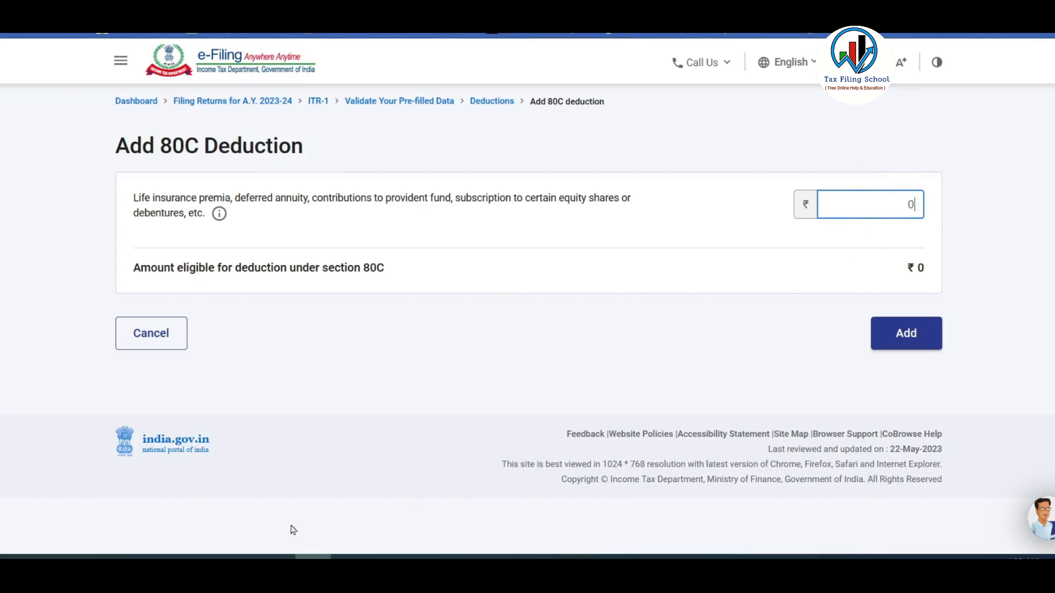
click(277, 556)
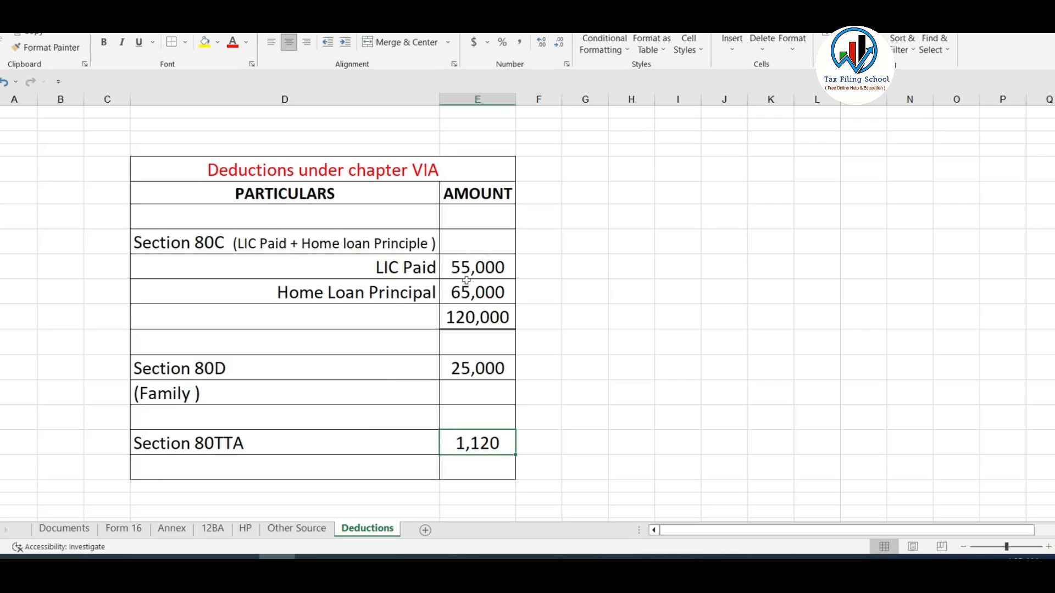
click(472, 322)
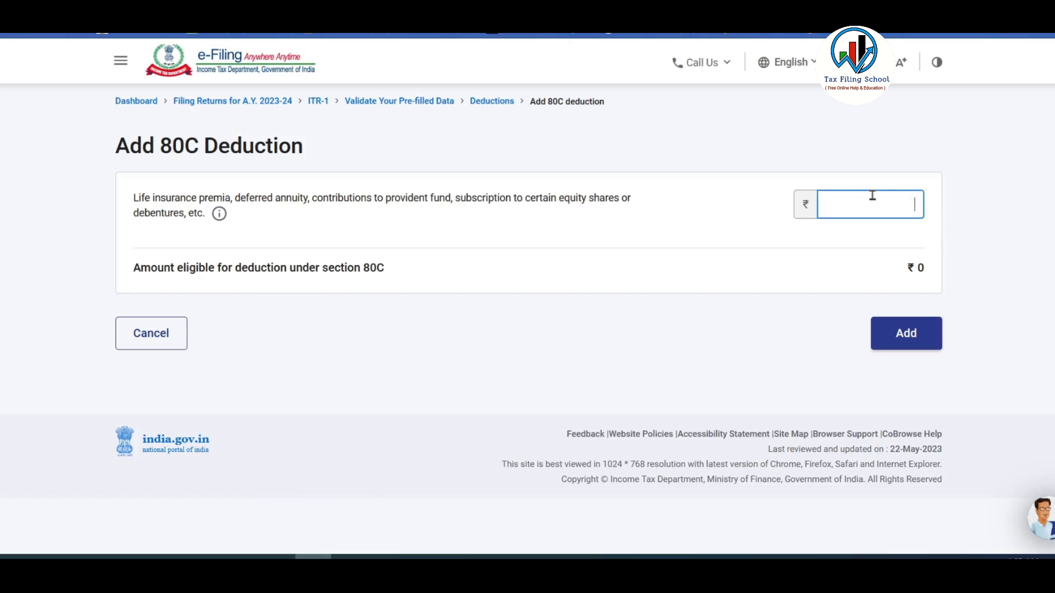
click(873, 196)
text(120000)
Save the ₹1,20,000 80C entry, now listed beside 80D and 80TTA.
click(906, 335)
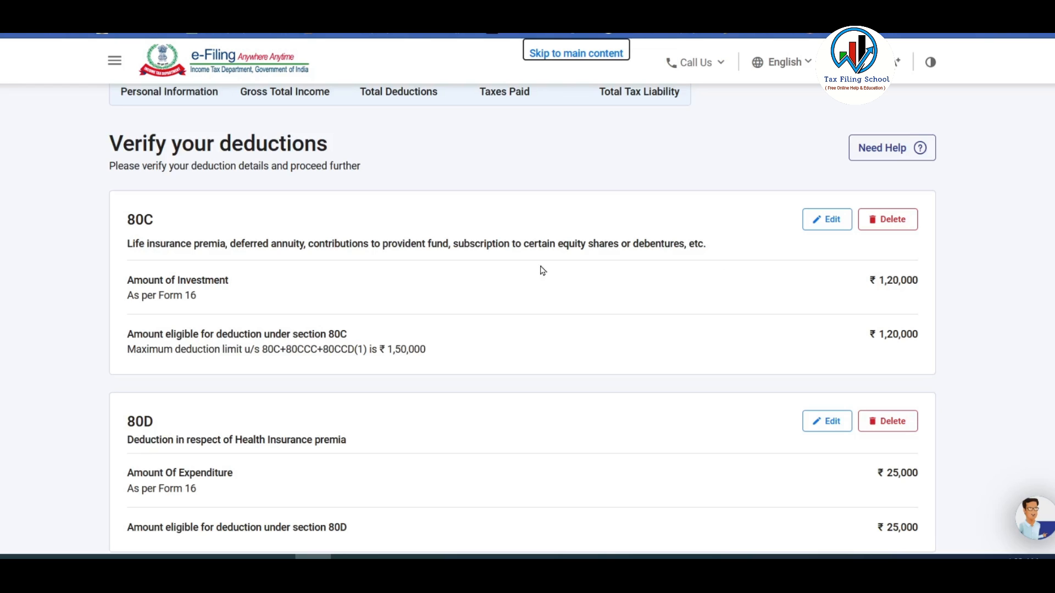
scroll(785, 284, down, 5)
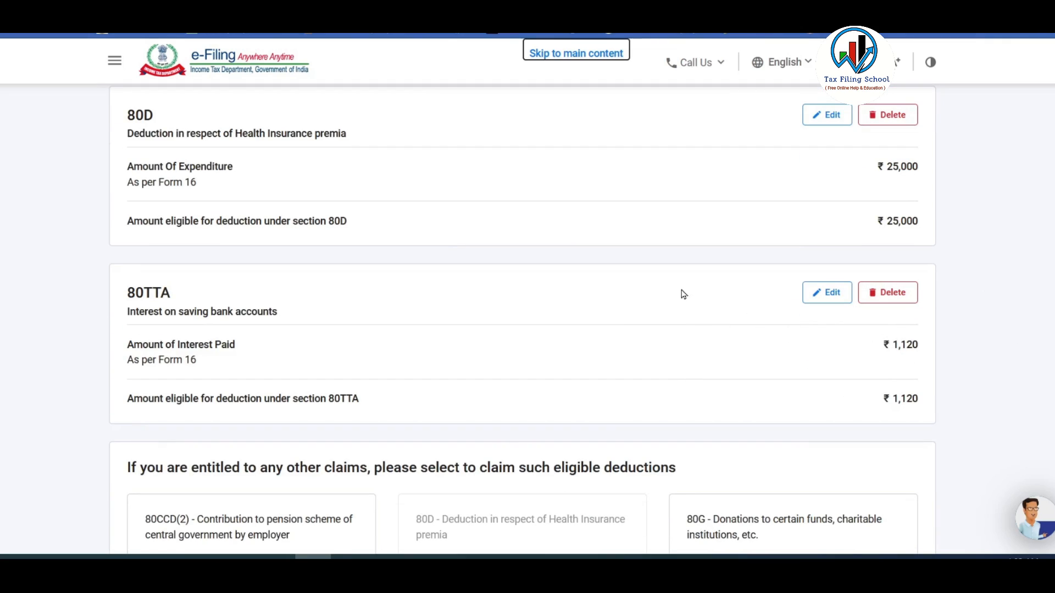
scroll(685, 284, down, 8)
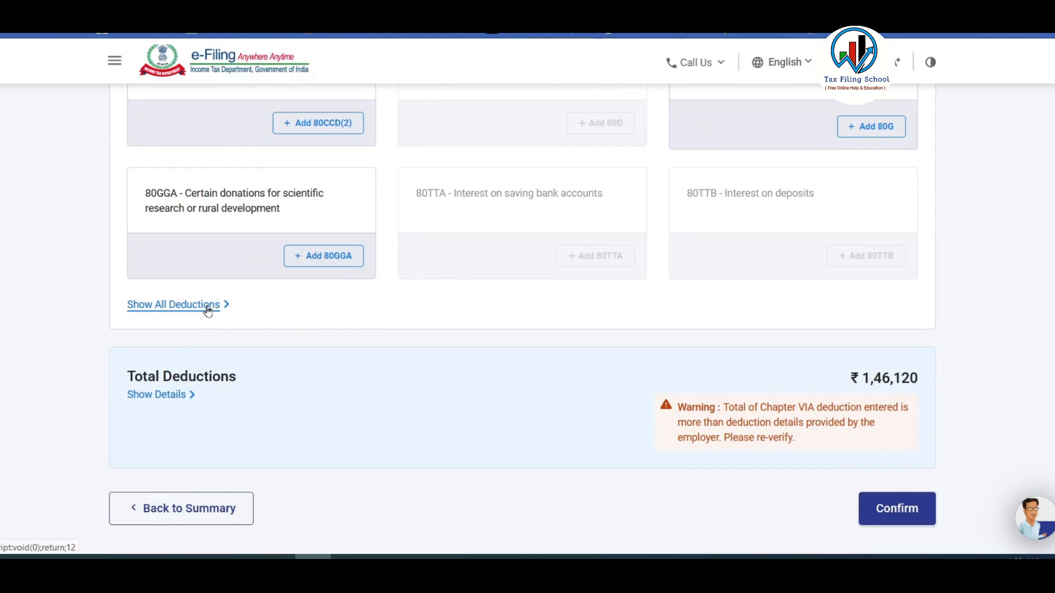
click(209, 307)
scroll(330, 308, down, 5)
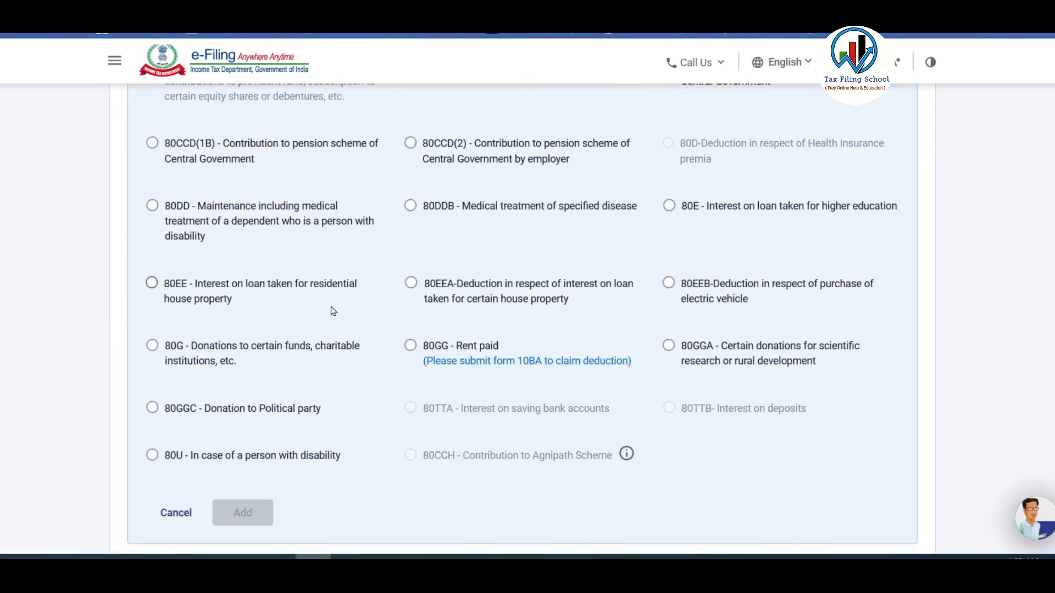
click(160, 349)
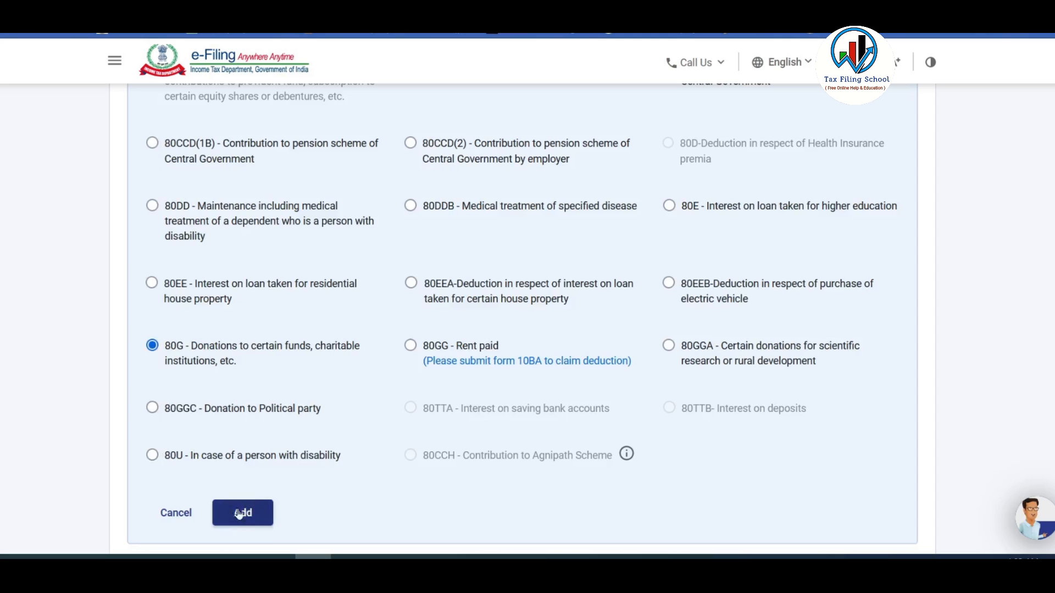
click(176, 513)
scroll(465, 372, up, 8)
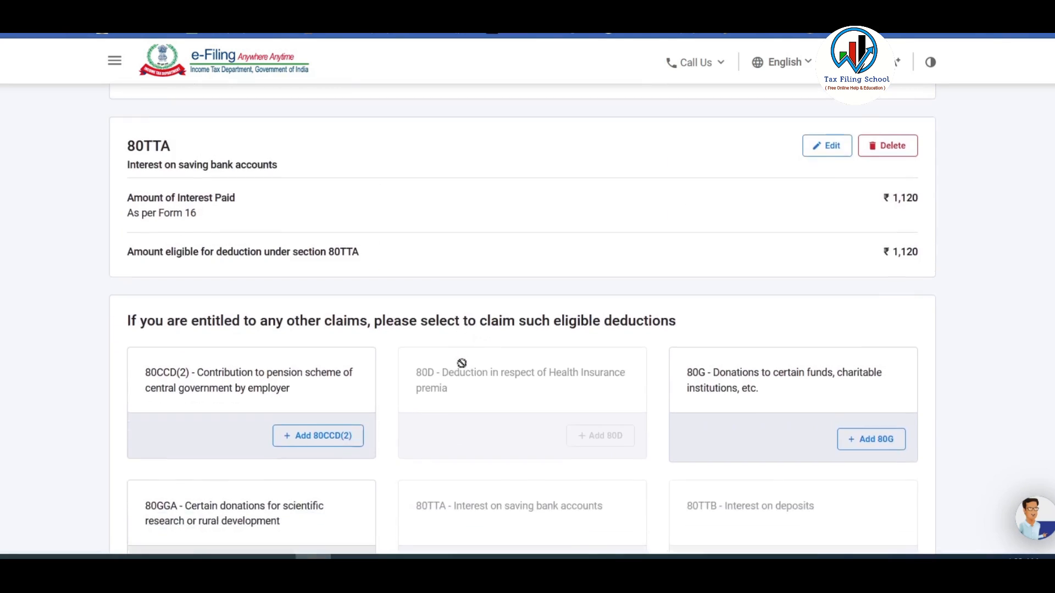
Review the ₹1,46,120 total deductions and their warning, then confirm them.
scroll(465, 371, down, 6)
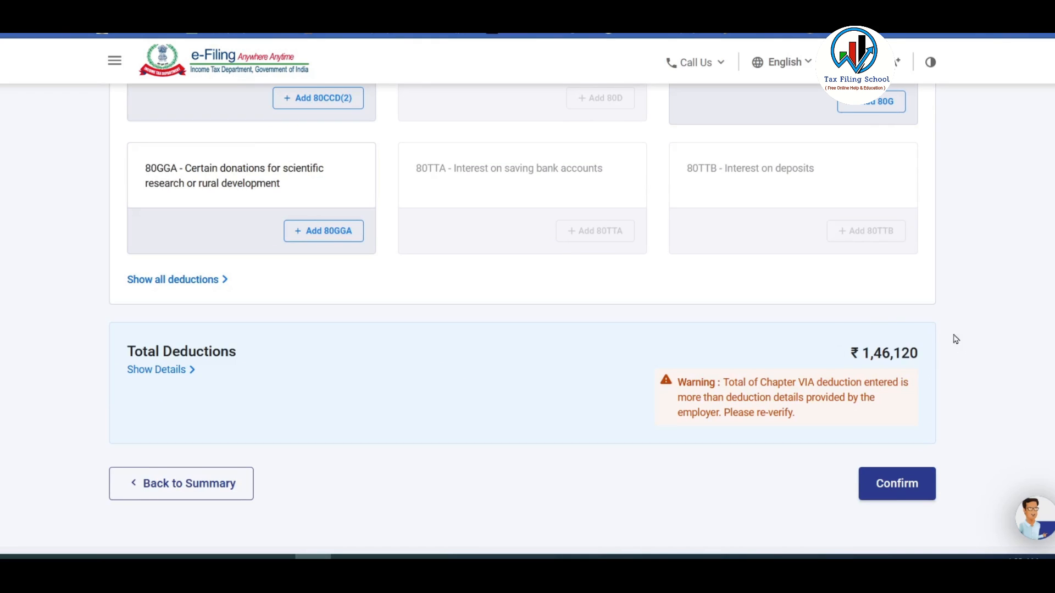
scroll(853, 291, down, 2)
drag(723, 306, 817, 341)
click(717, 308)
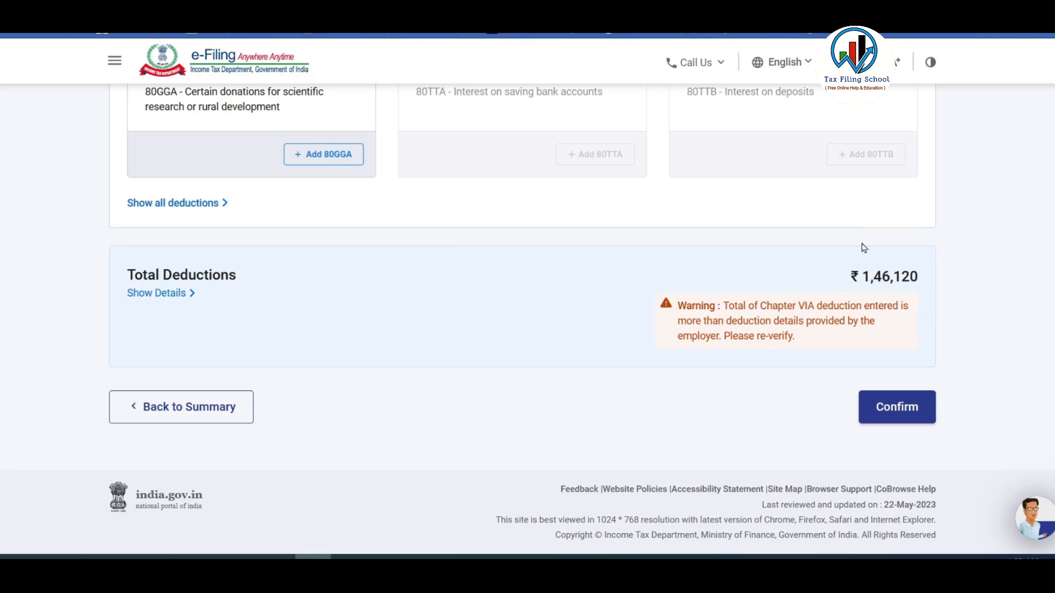
drag(881, 276, 943, 275)
click(890, 282)
click(903, 411)
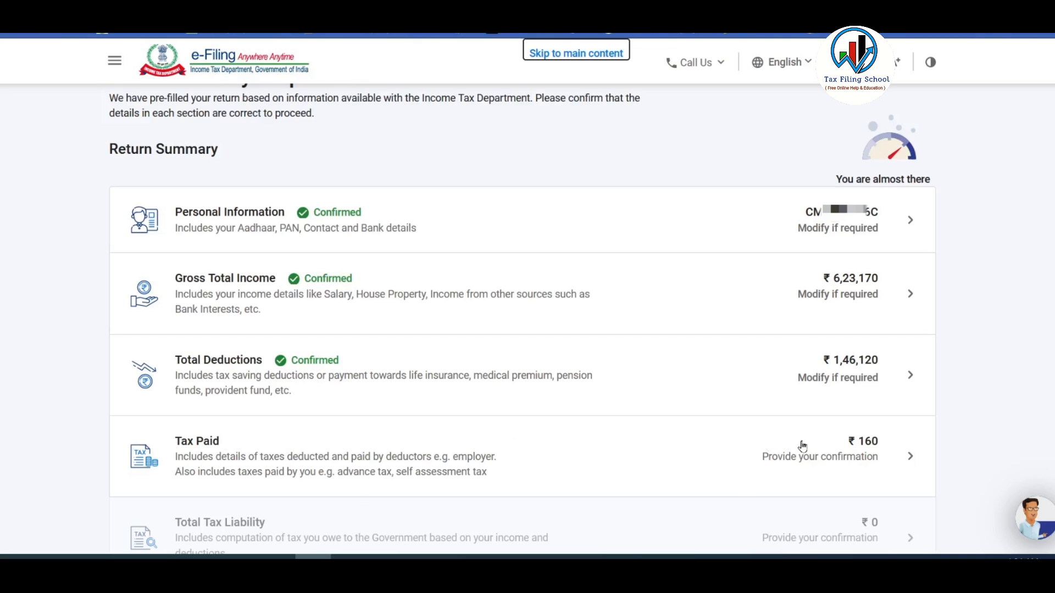
Open Tax Paid from the Return Summary and expand the salary TDS details showing ₹25,000.
click(825, 459)
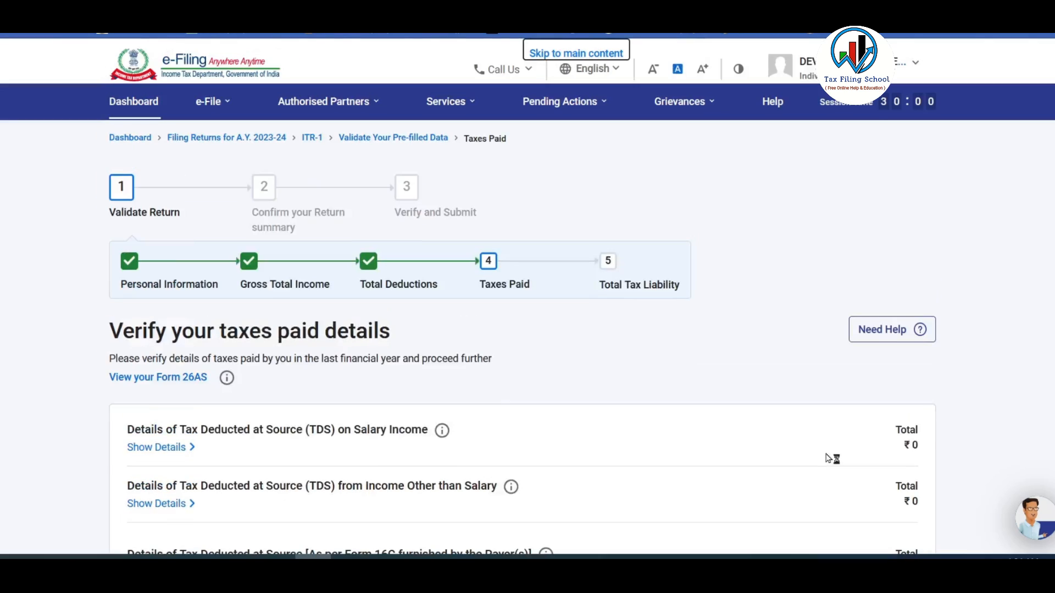
scroll(653, 300, down, 3)
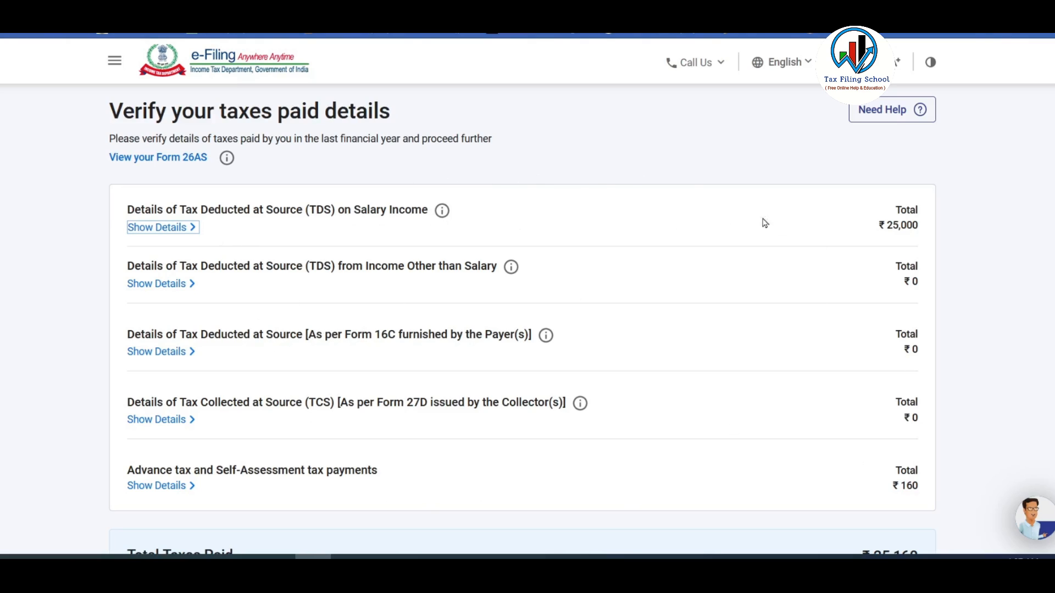
scroll(744, 226, down, 1)
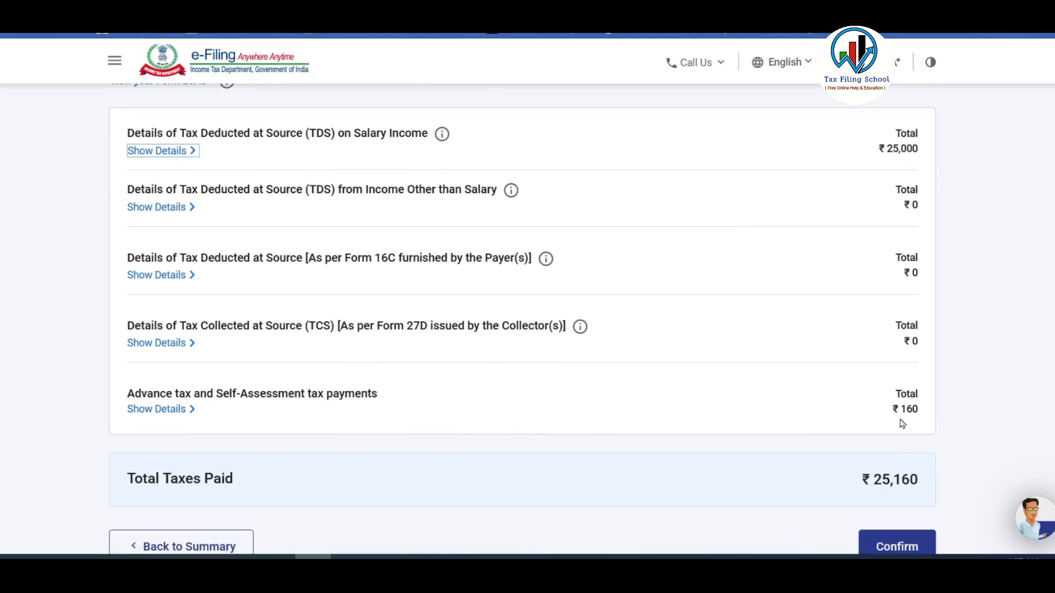
scroll(600, 403, up, 1)
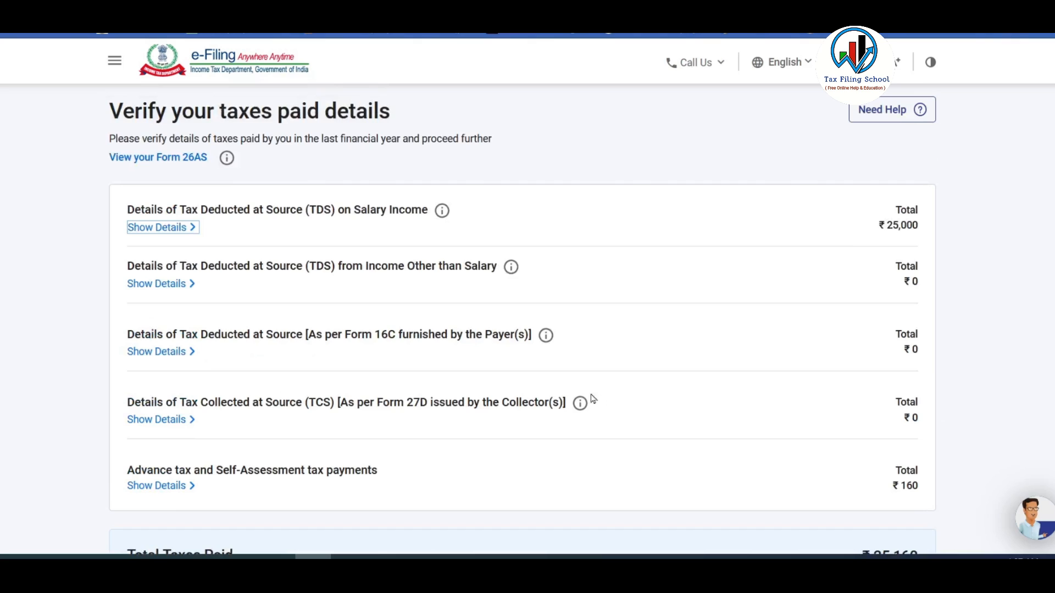
click(177, 228)
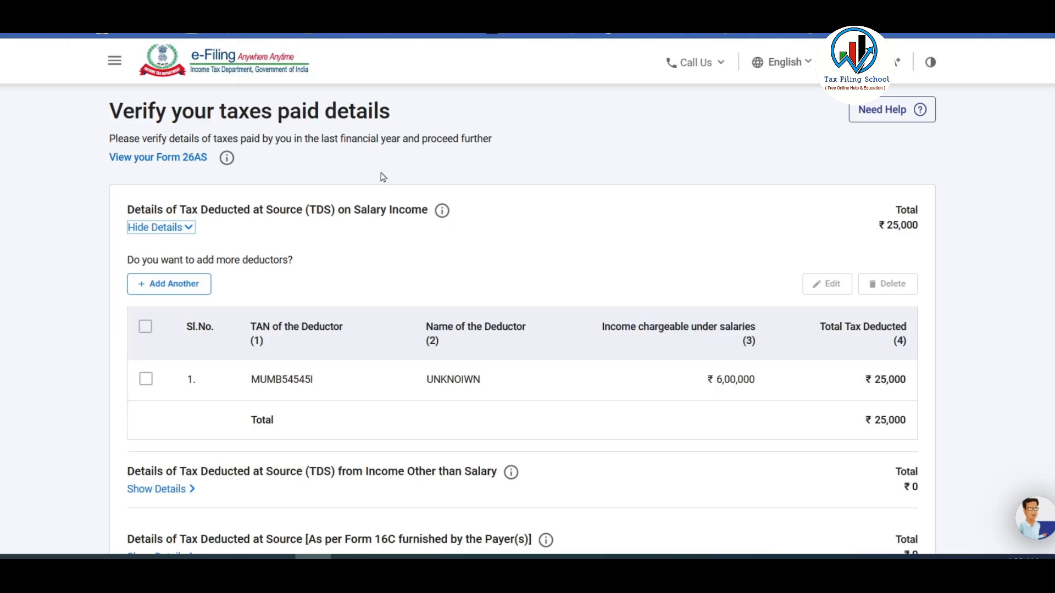
Start a new salary TDS deductor entry and fill in the deductor's TAN and name.
click(146, 380)
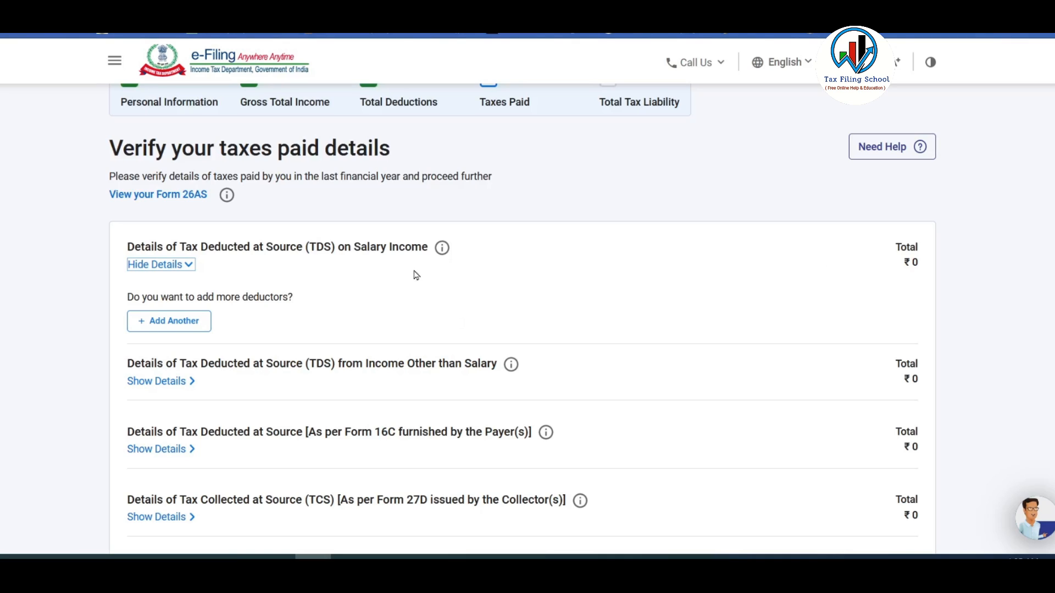
click(176, 328)
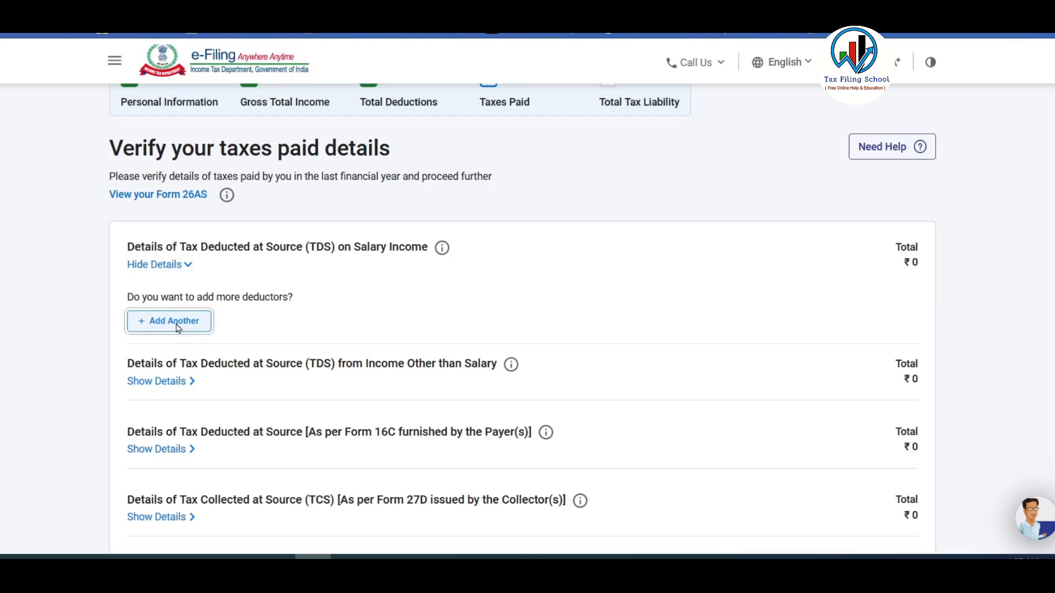
click(198, 279)
text(MUMB54545)
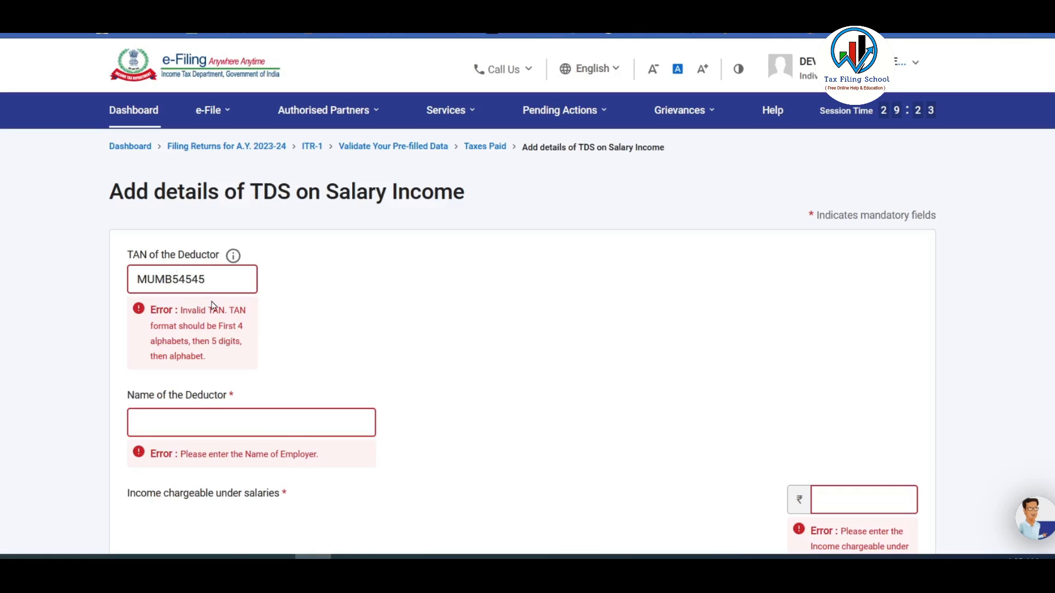
click(368, 332)
click(240, 344)
text(UNKNOIWN)
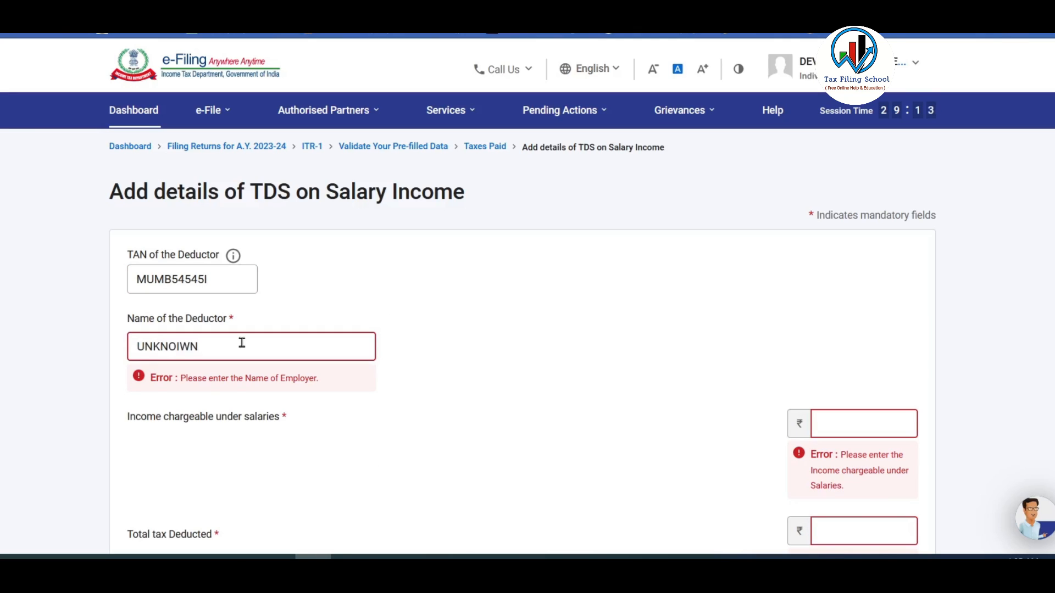
click(498, 327)
scroll(599, 378, down, 3)
Enter salary income 6,00,000 and tax deducted 25000, then save the entry.
click(876, 223)
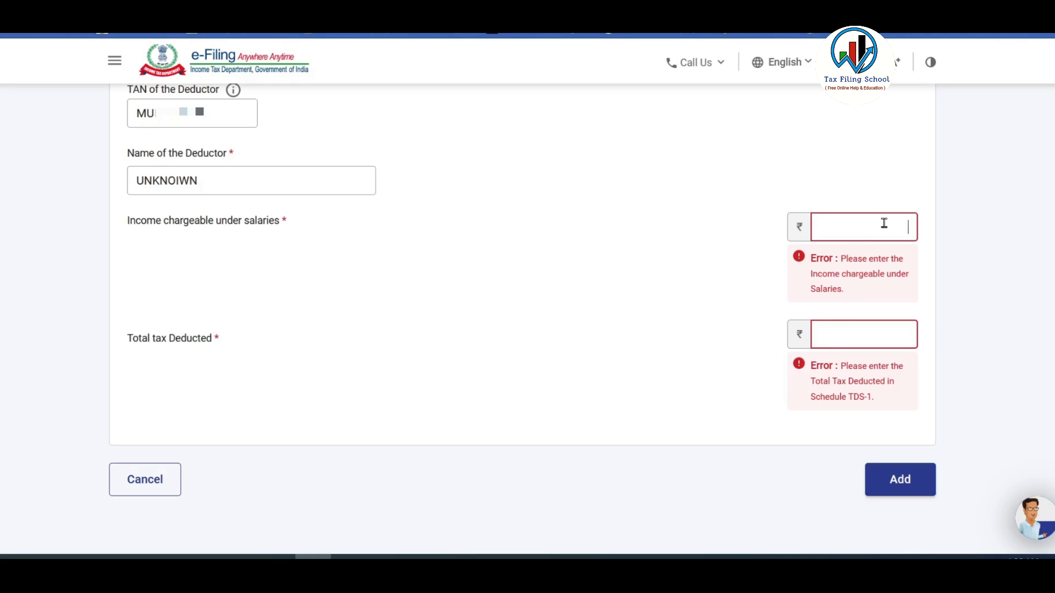
text(6,00,000)
click(879, 335)
text(25000)
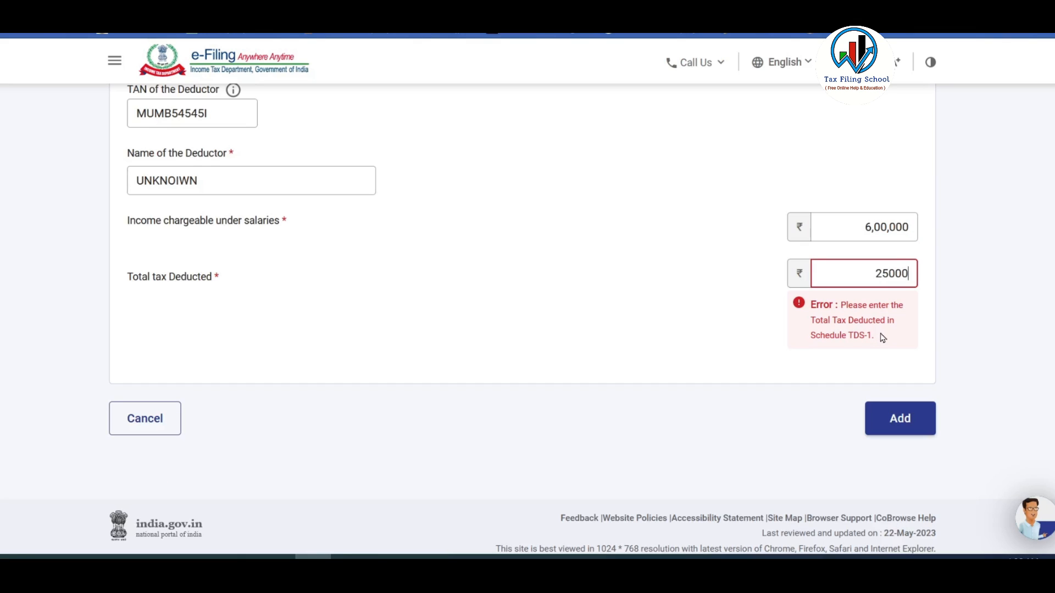
click(956, 311)
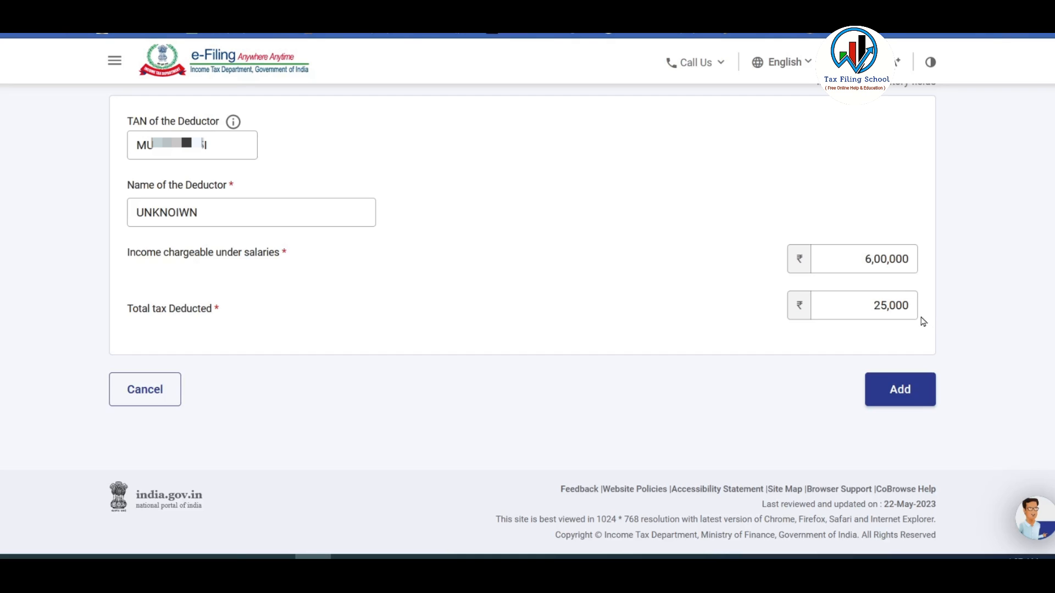
click(902, 394)
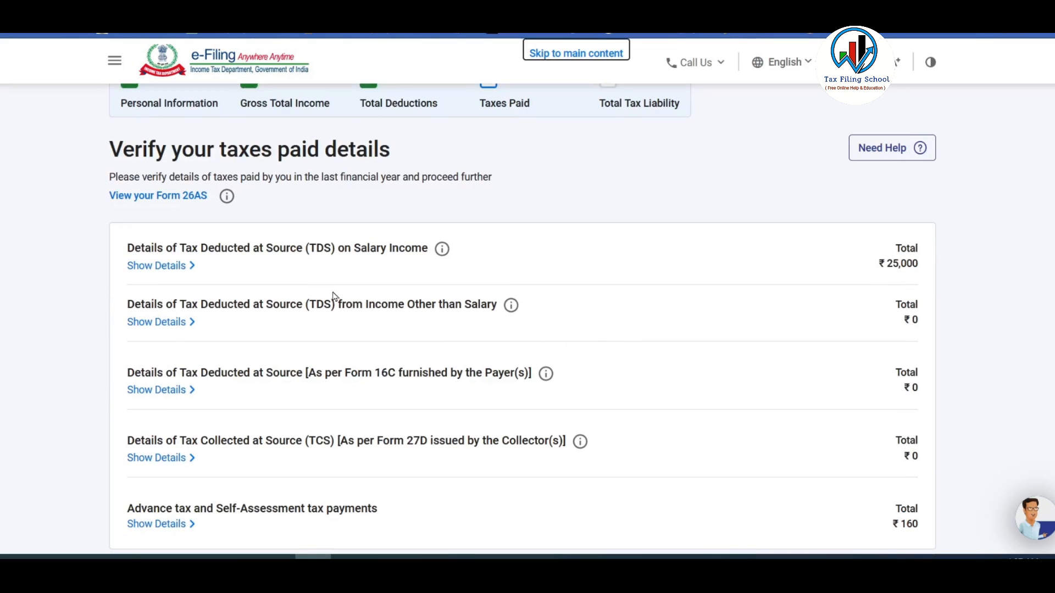
Review the salary TDS details and the non-salary TDS details.
scroll(332, 297, down, 3)
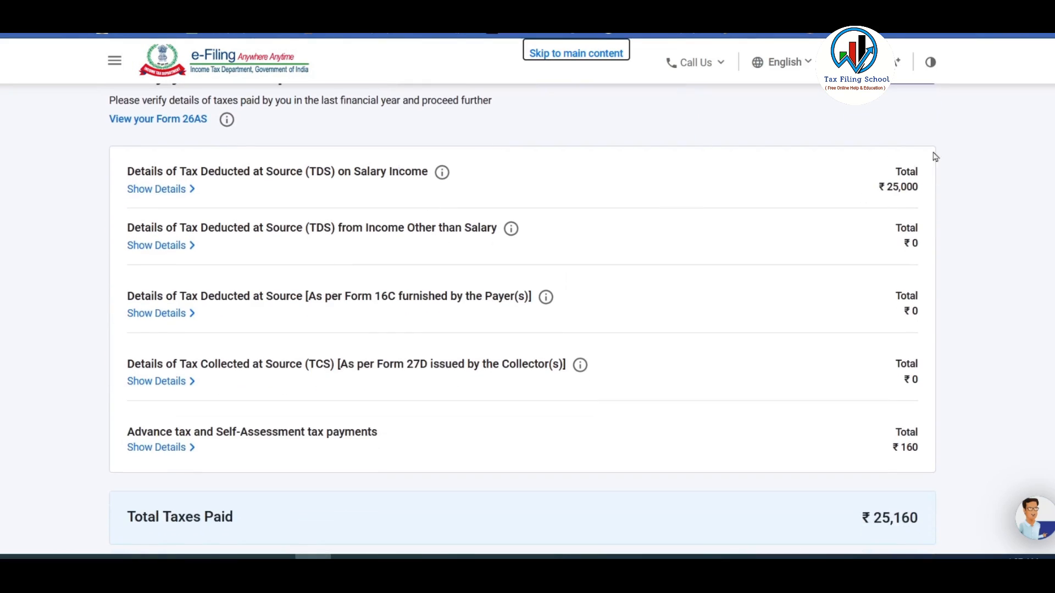
click(171, 194)
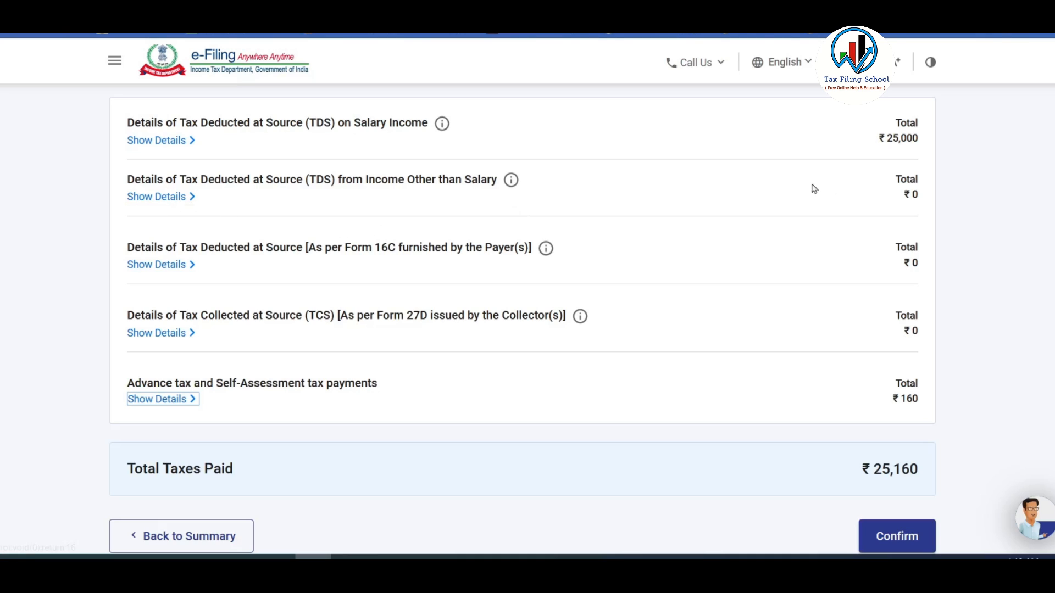
click(176, 198)
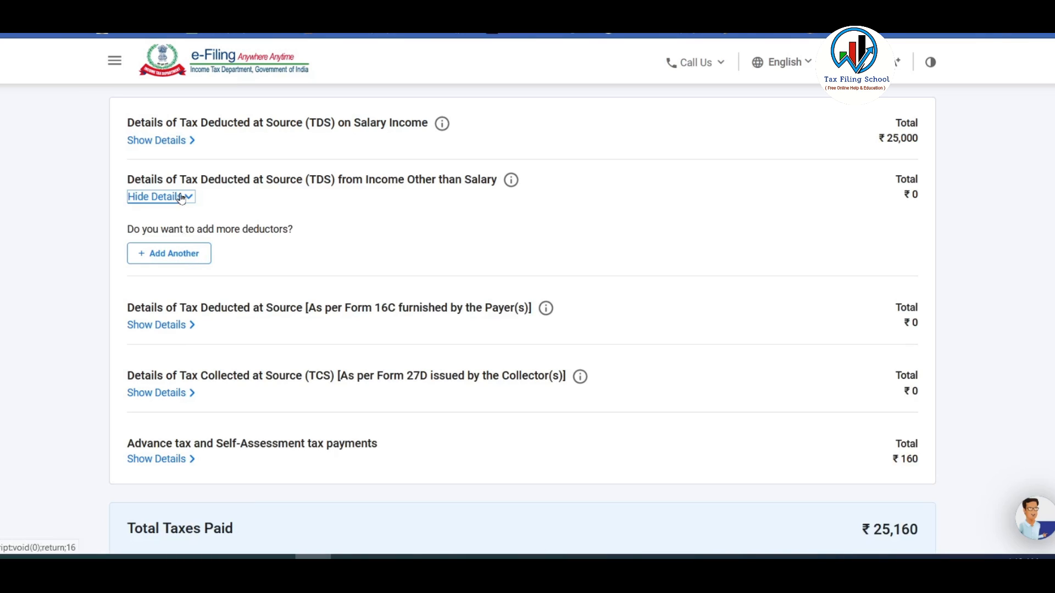
click(181, 197)
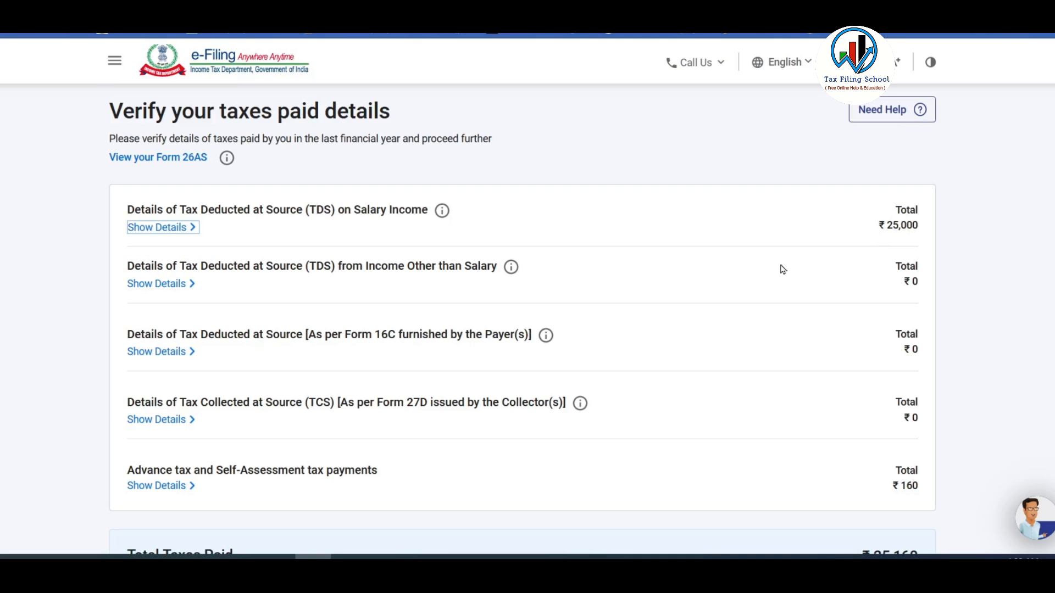
scroll(783, 269, down, 2)
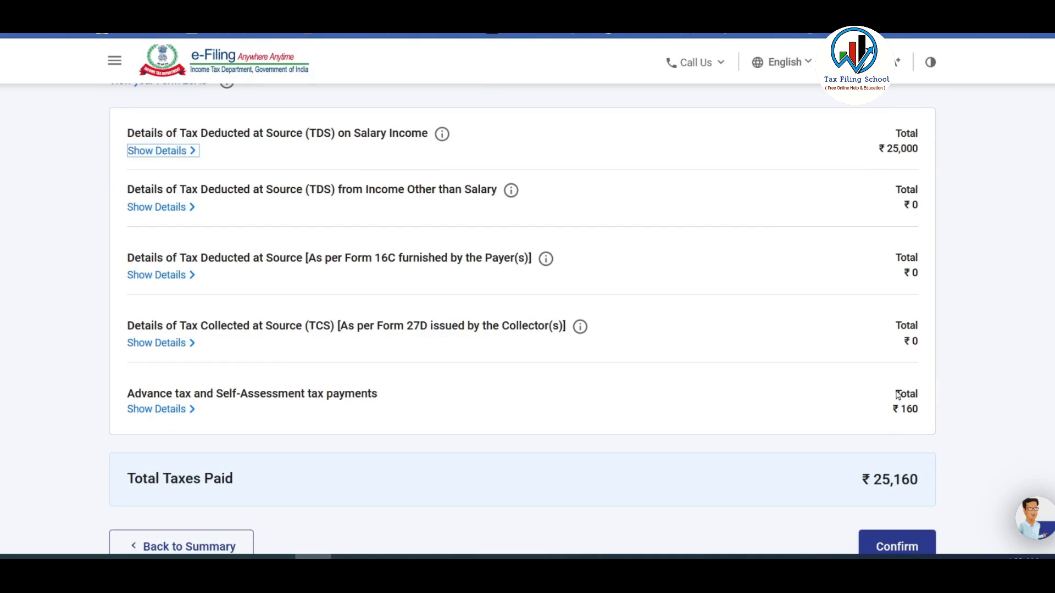
scroll(244, 365, down, 2)
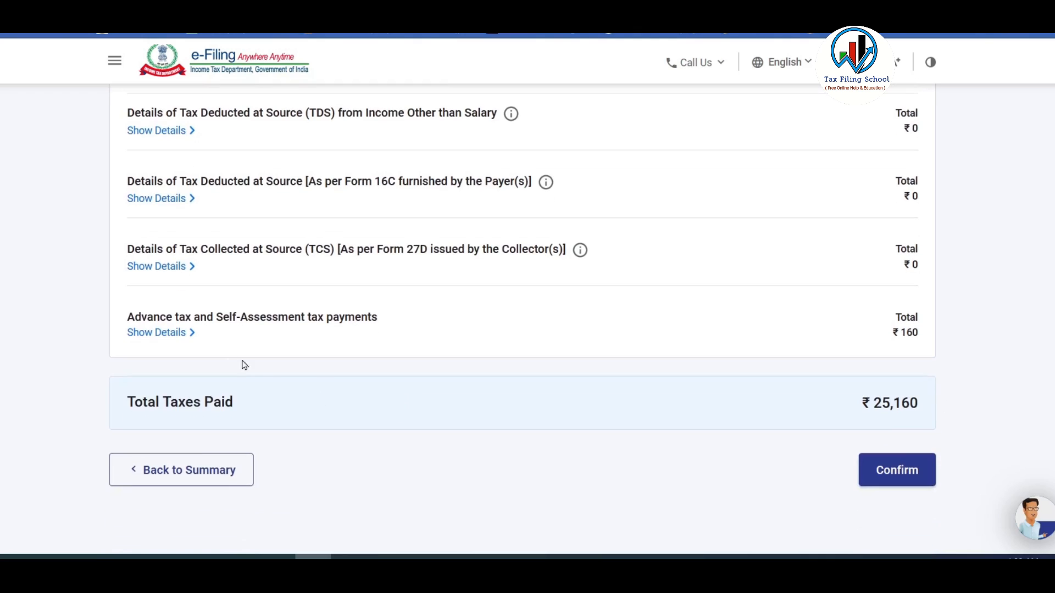
Open the Add Advance Tax challan form, step through its fields, and discard it.
click(183, 339)
click(182, 389)
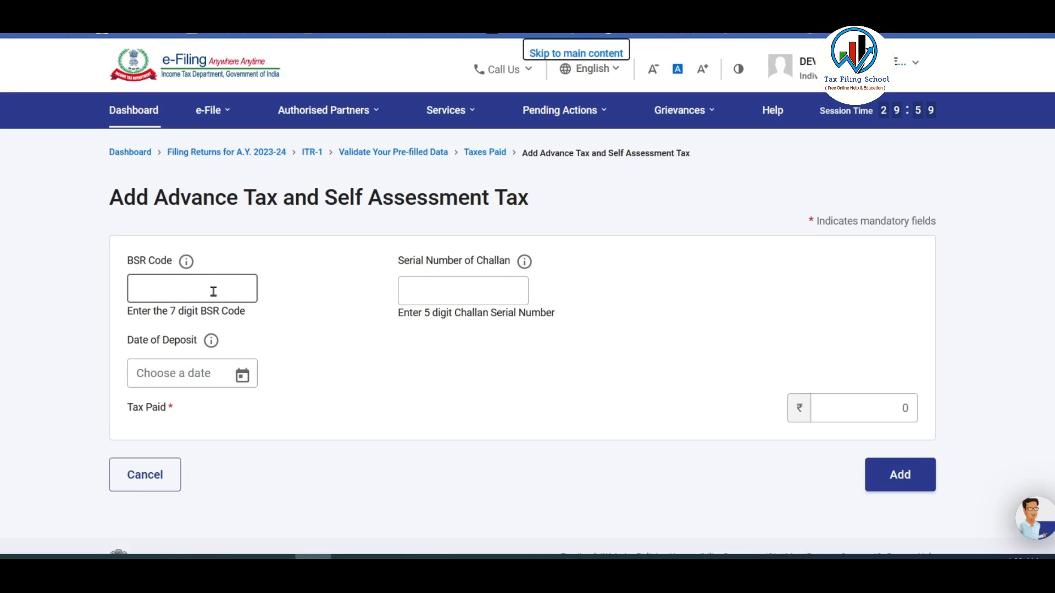
click(212, 292)
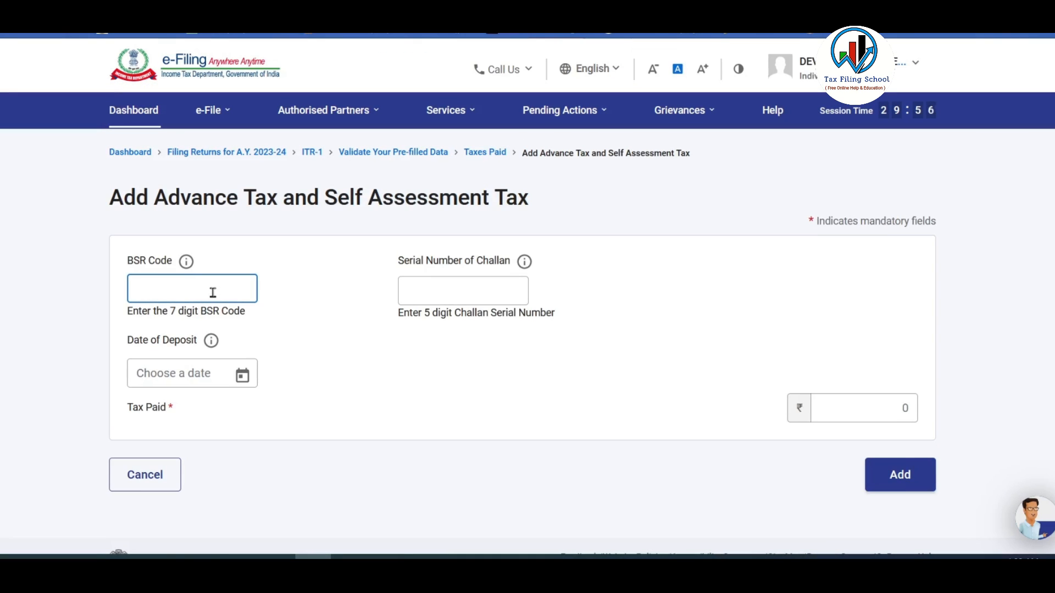
click(476, 295)
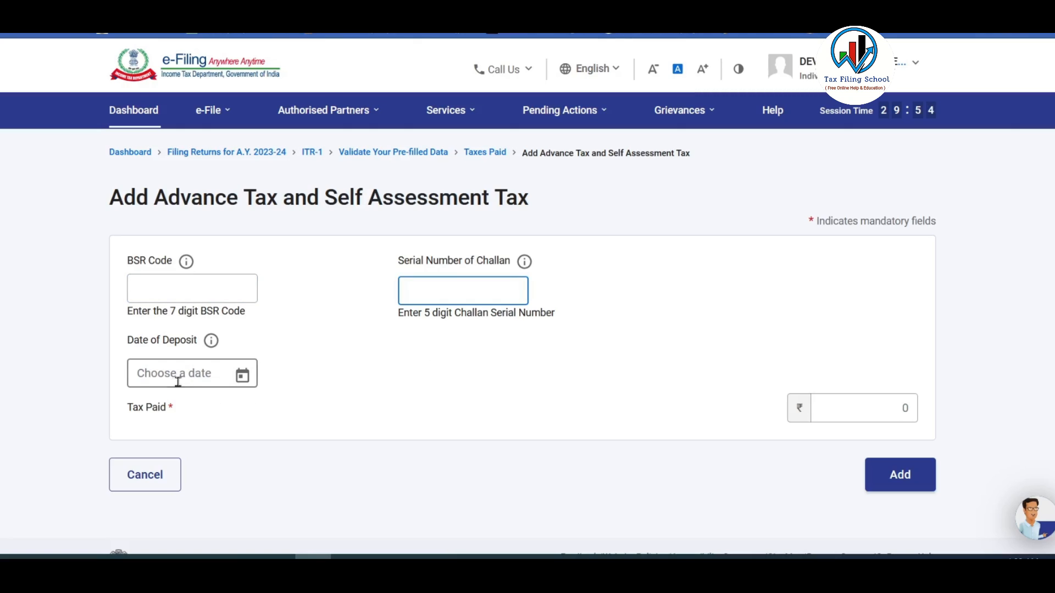
click(887, 407)
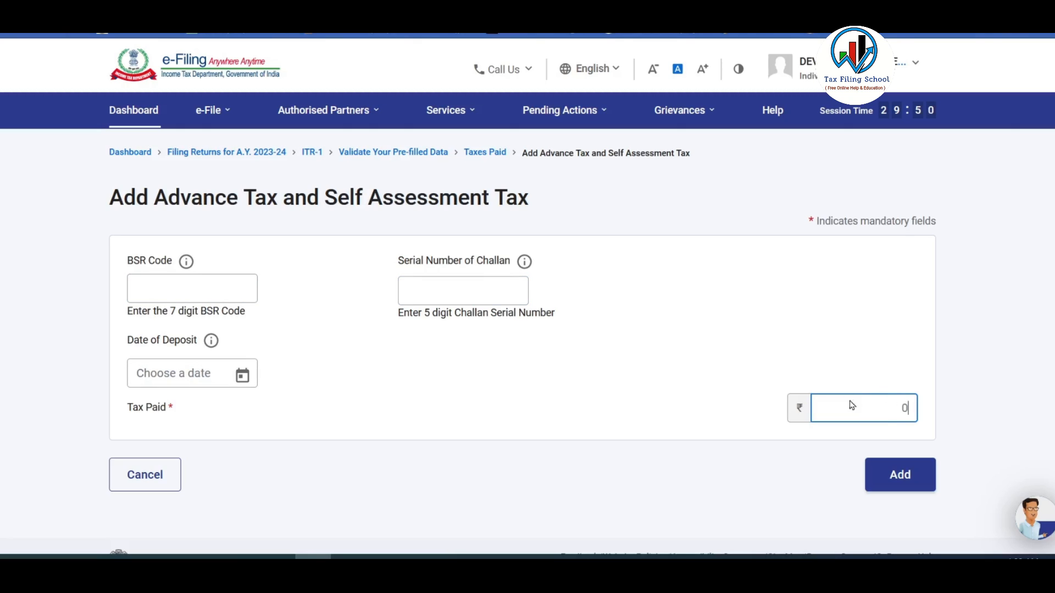
click(151, 475)
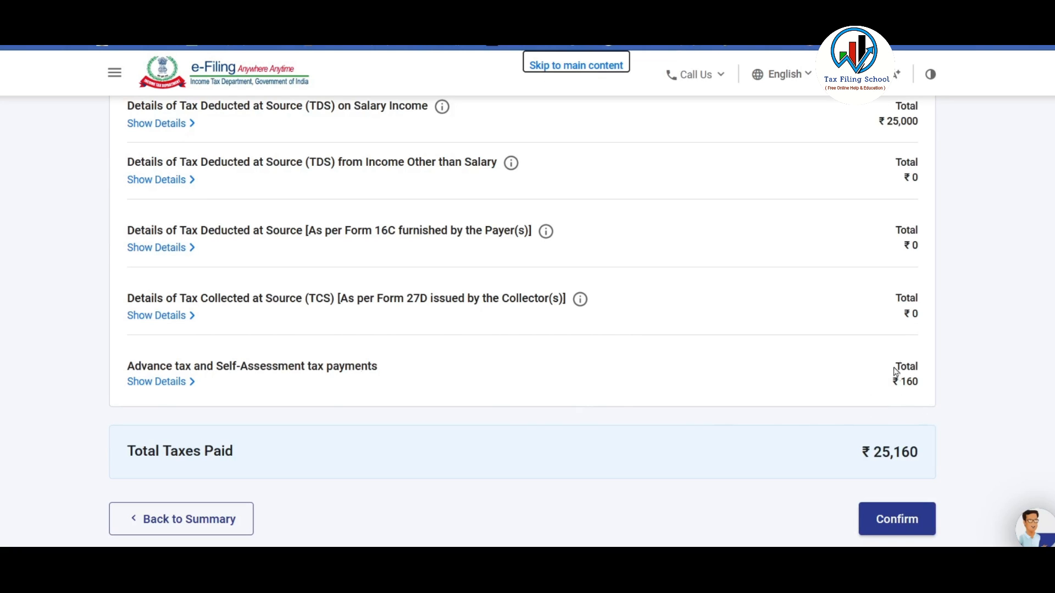
Check the advance tax challan list and confirm taxes paid of ₹25,160.
click(161, 383)
scroll(240, 400, down, 4)
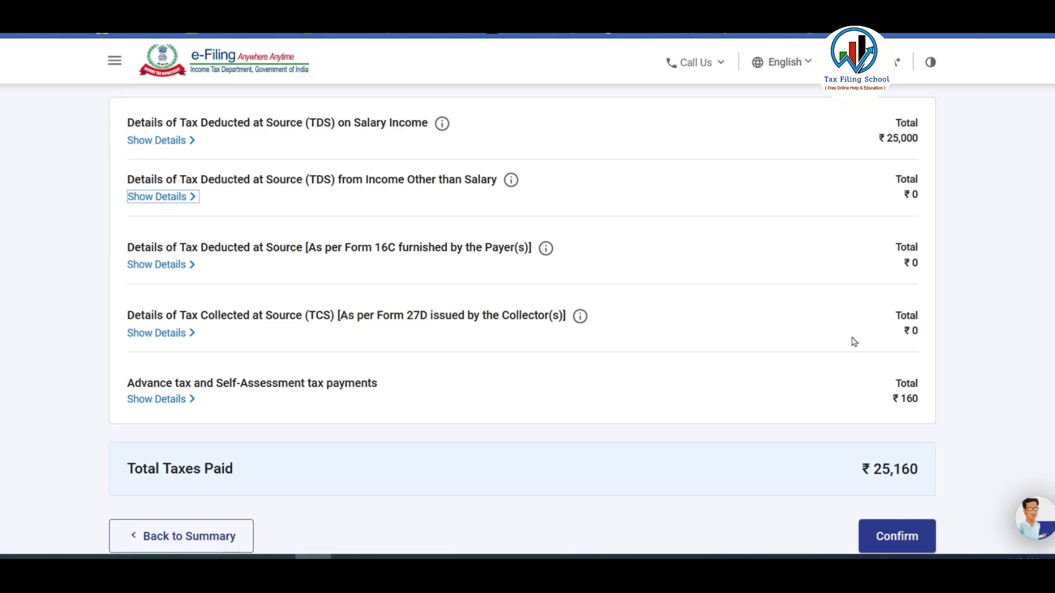
scroll(827, 309, down, 2)
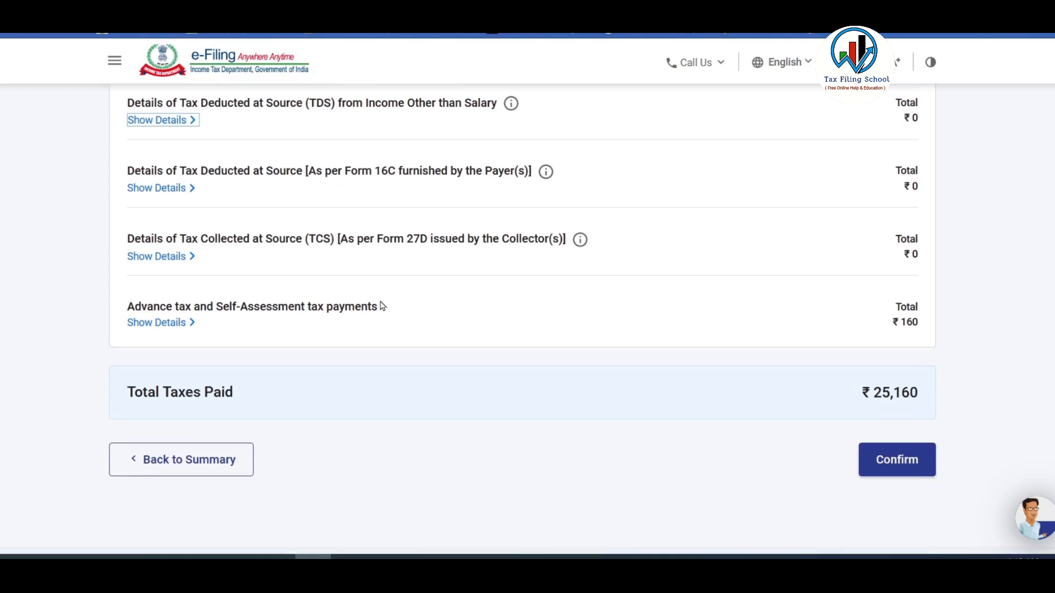
click(901, 461)
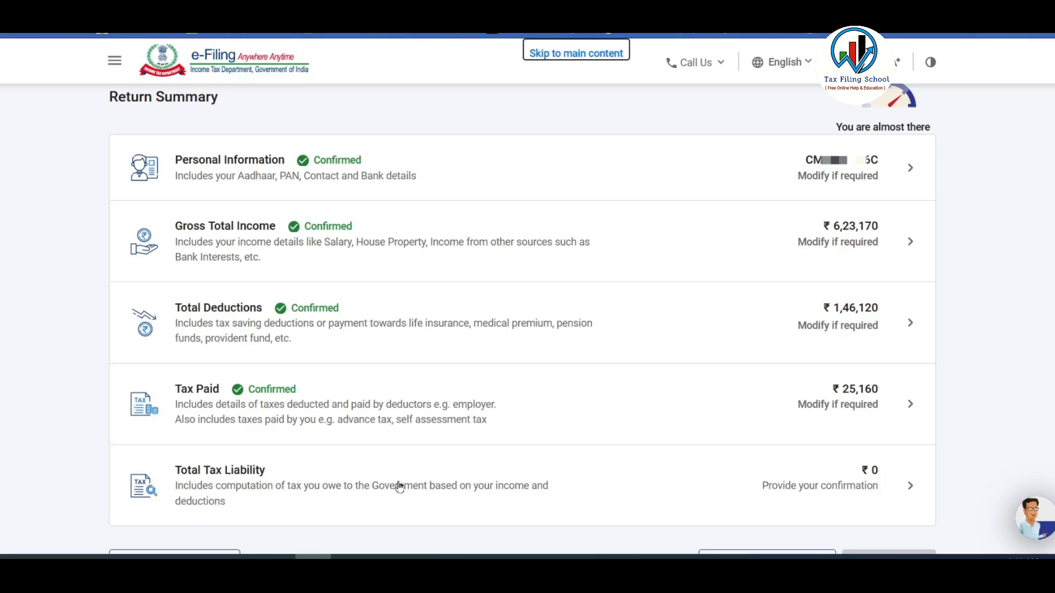
Open Total Tax Liability and view the slab calculation showing ₹11,353 rebated under 87A.
click(372, 487)
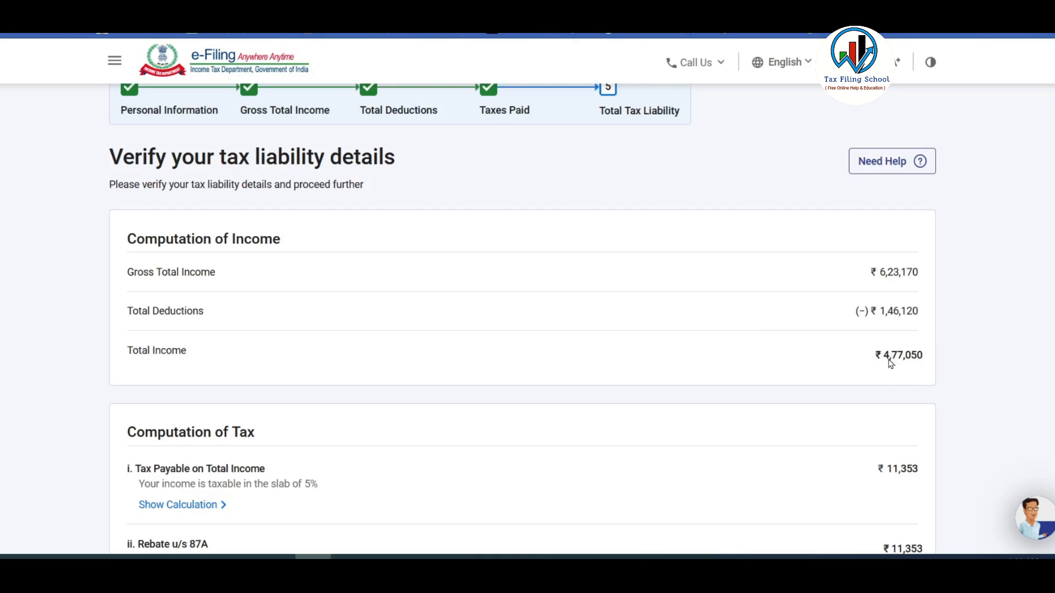
scroll(110, 234, down, 5)
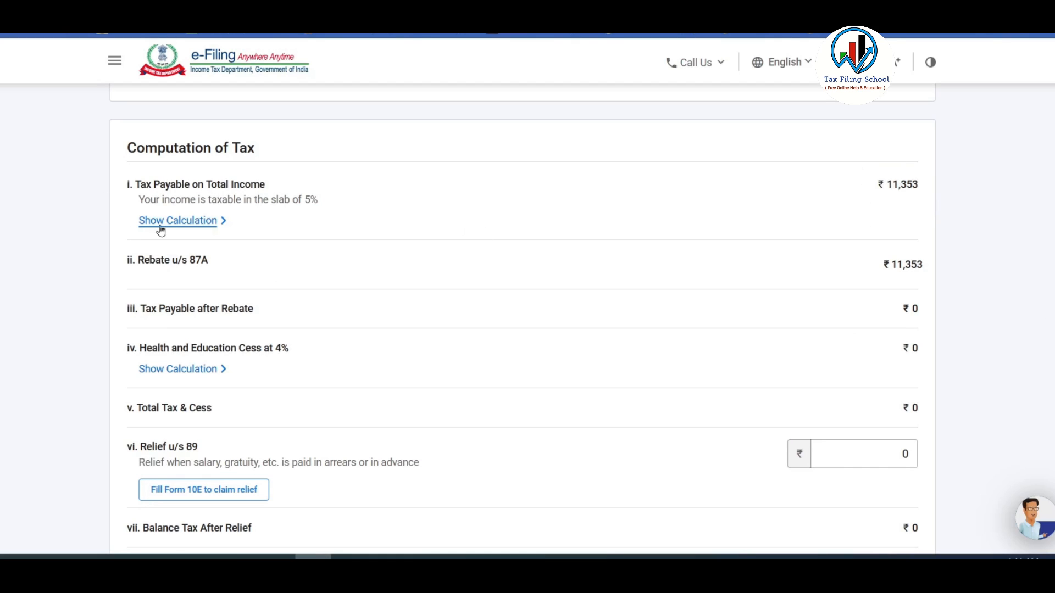
click(200, 226)
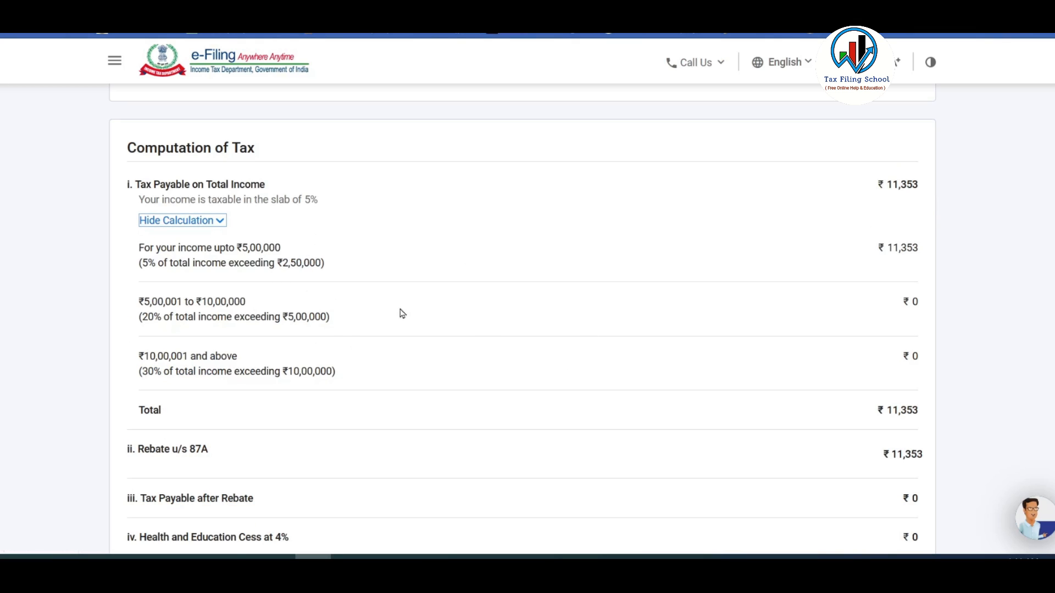
scroll(349, 299, down, 3)
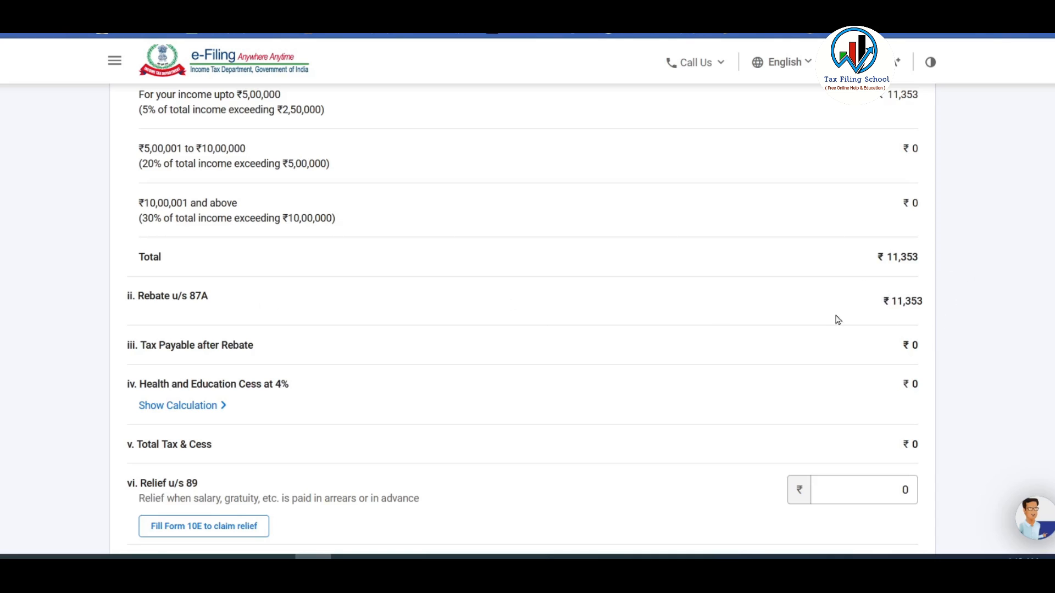
scroll(822, 323, up, 5)
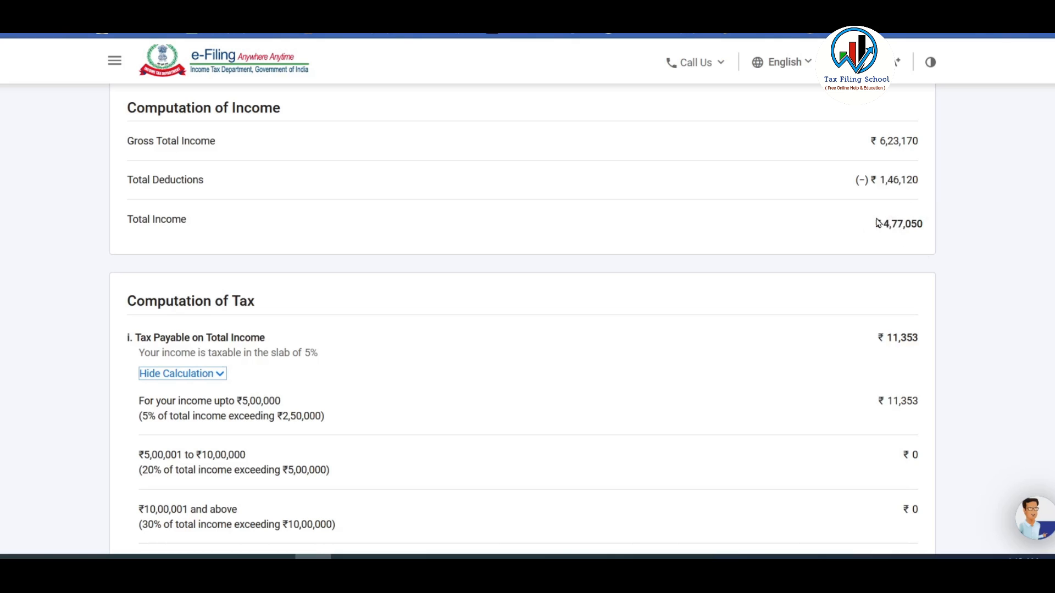
scroll(877, 221, down, 3)
scroll(876, 221, up, 1)
scroll(879, 225, down, 5)
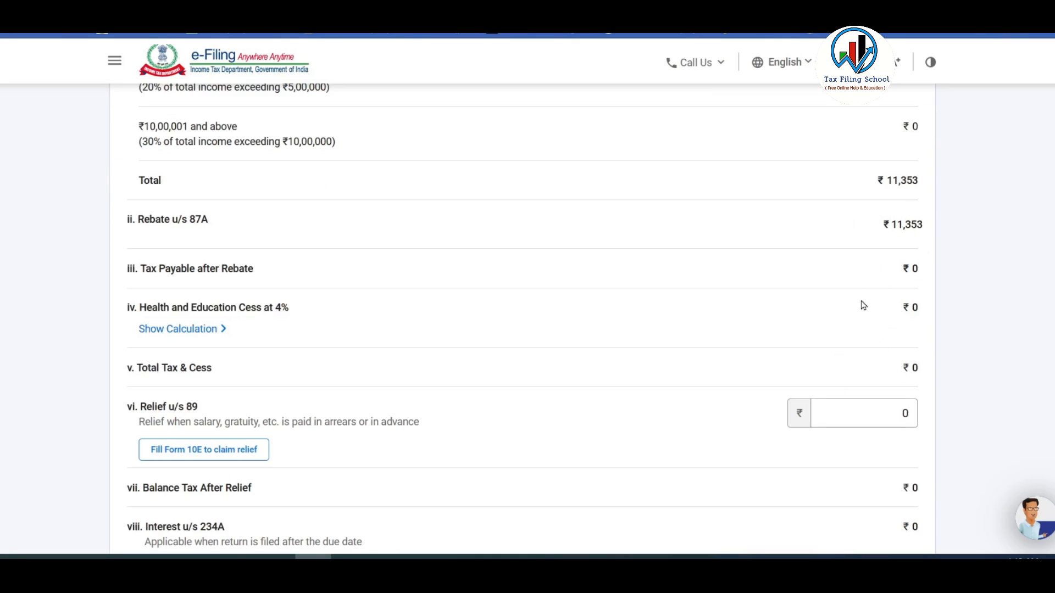
scroll(863, 300, down, 4)
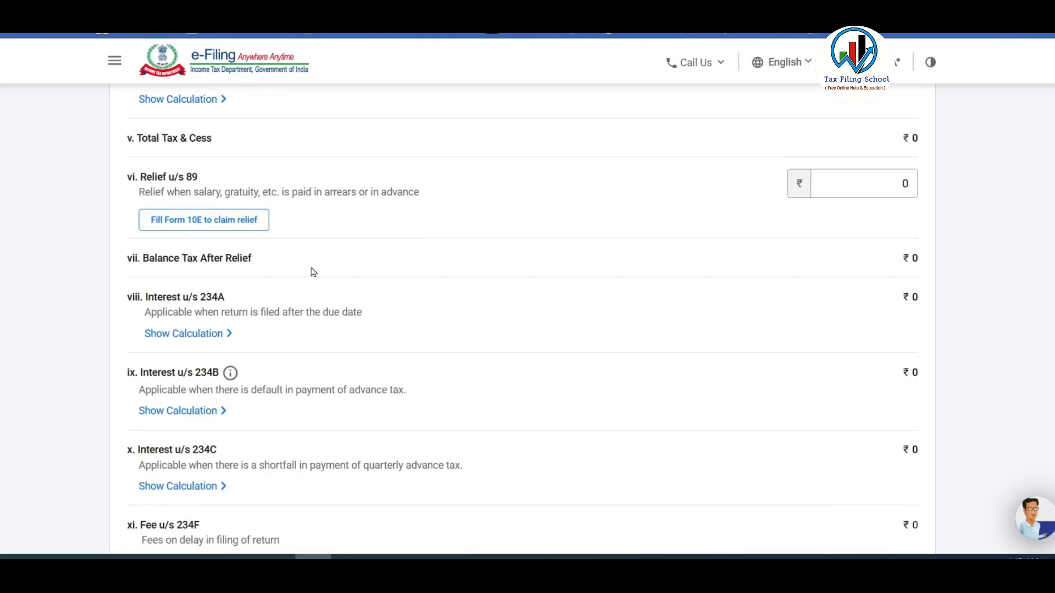
Inspect the Relief u/s 89 field and review the computation around it.
click(842, 186)
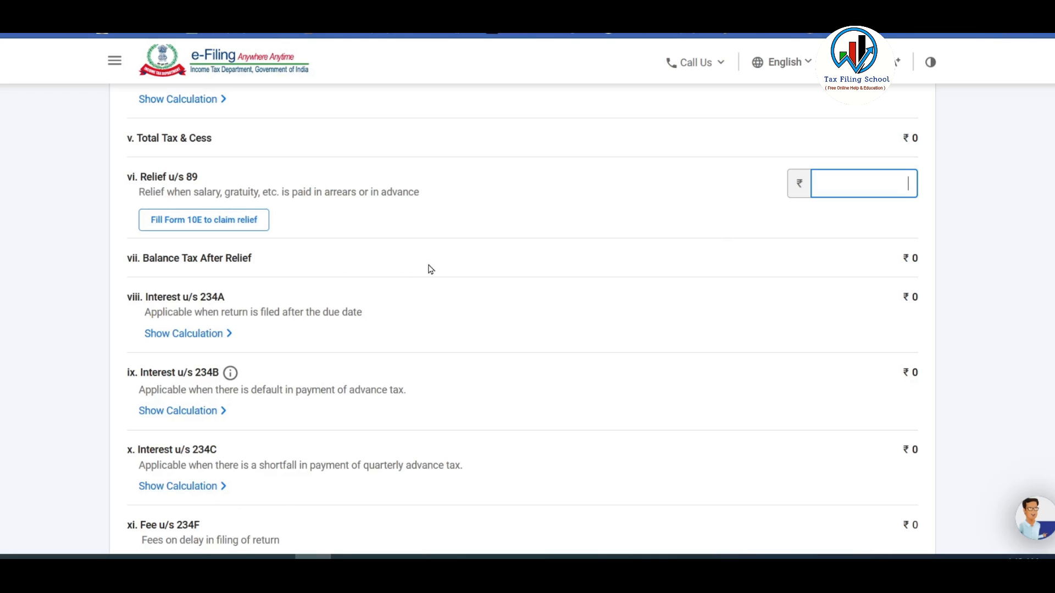
scroll(430, 269, up, 11)
scroll(242, 229, up, 2)
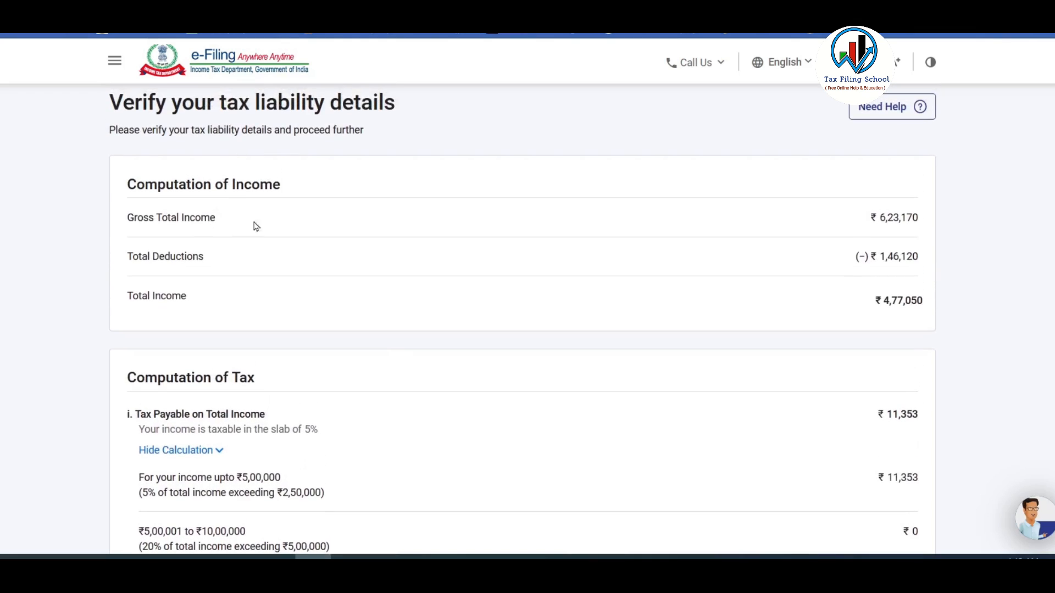
scroll(617, 251, down, 12)
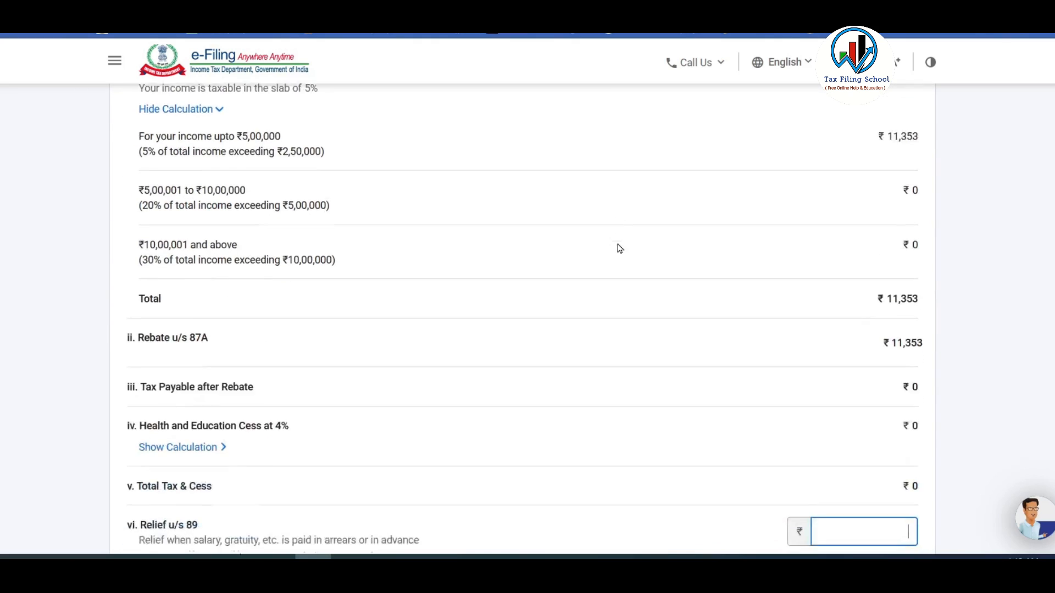
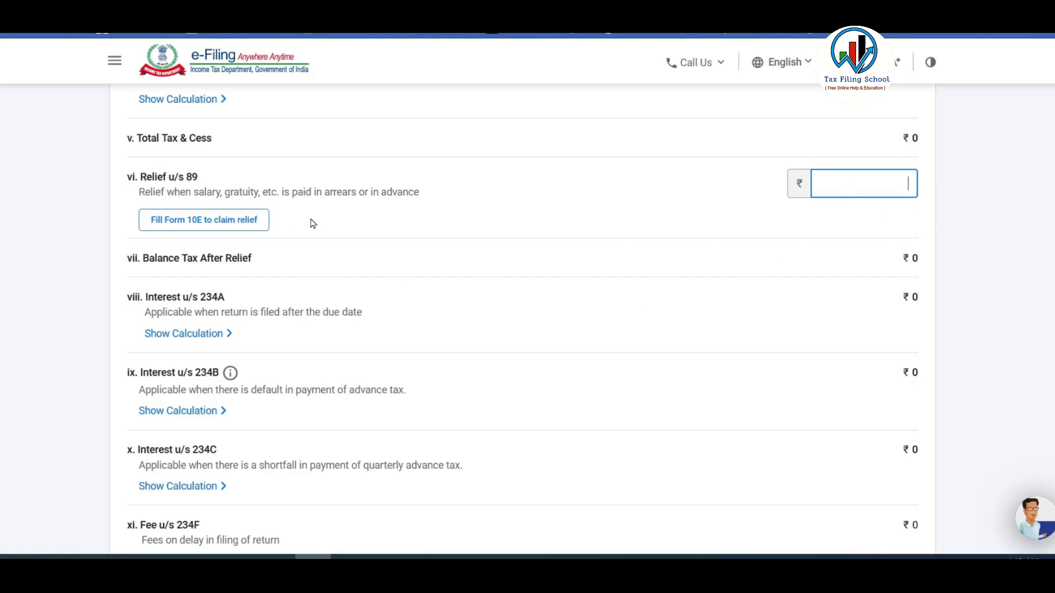
Confirm the ₹0 Total Tax Liability so all four summary sections read Confirmed.
scroll(311, 223, down, 3)
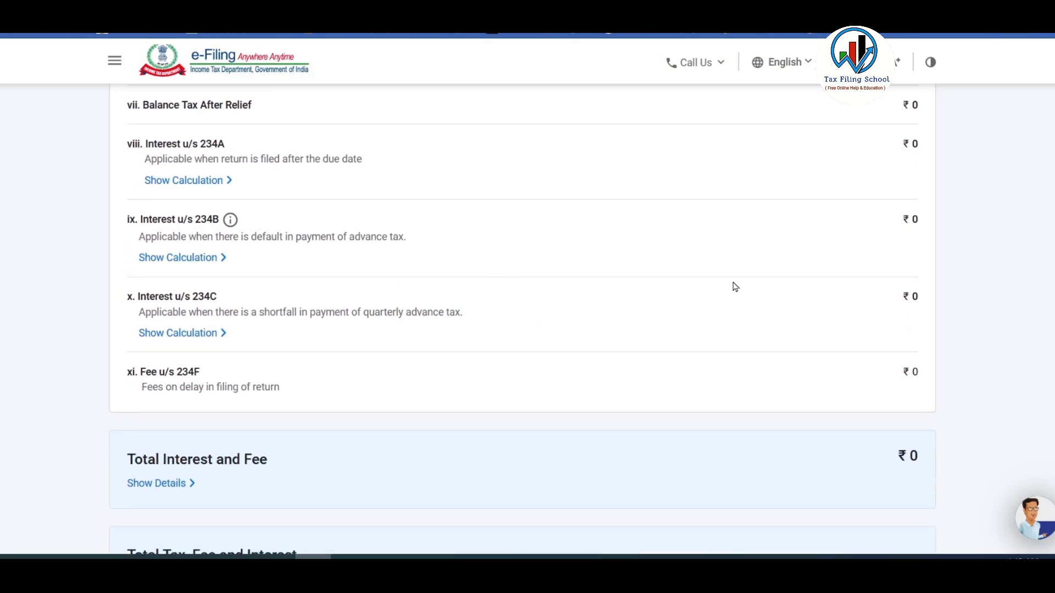
scroll(735, 287, down, 4)
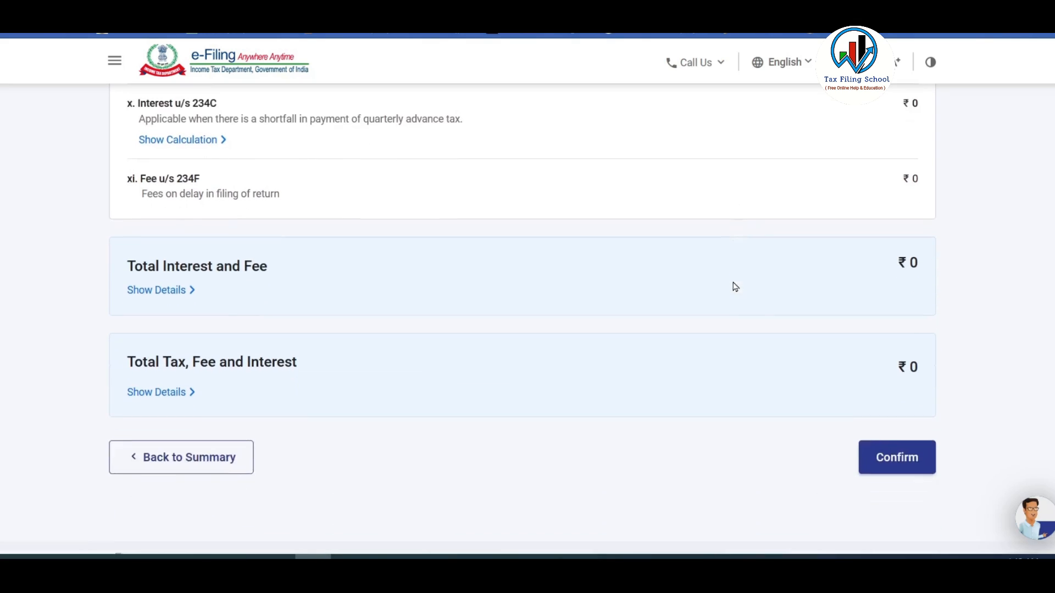
scroll(725, 295, down, 1)
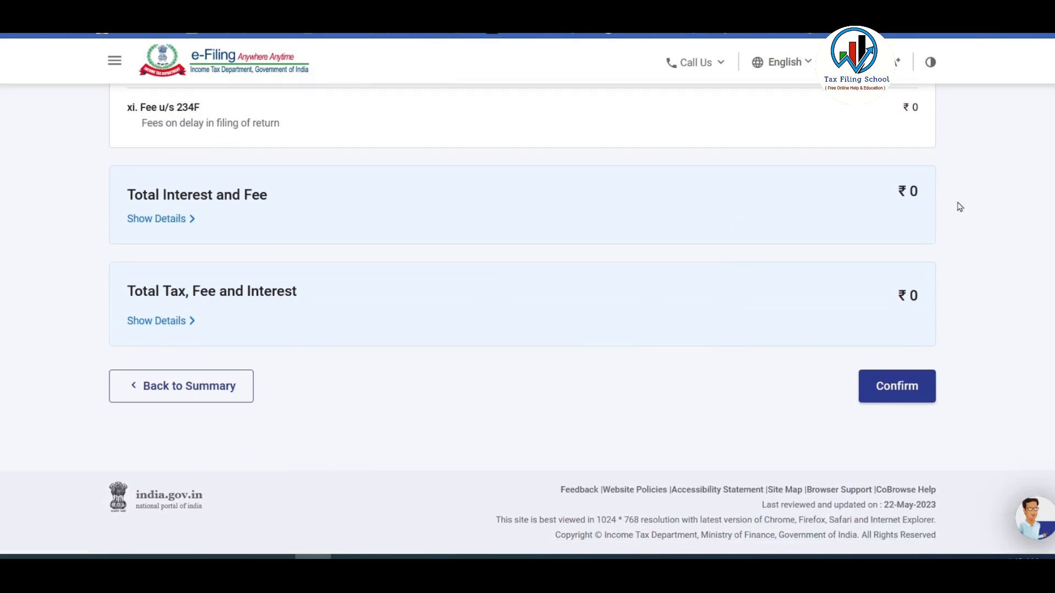
click(909, 390)
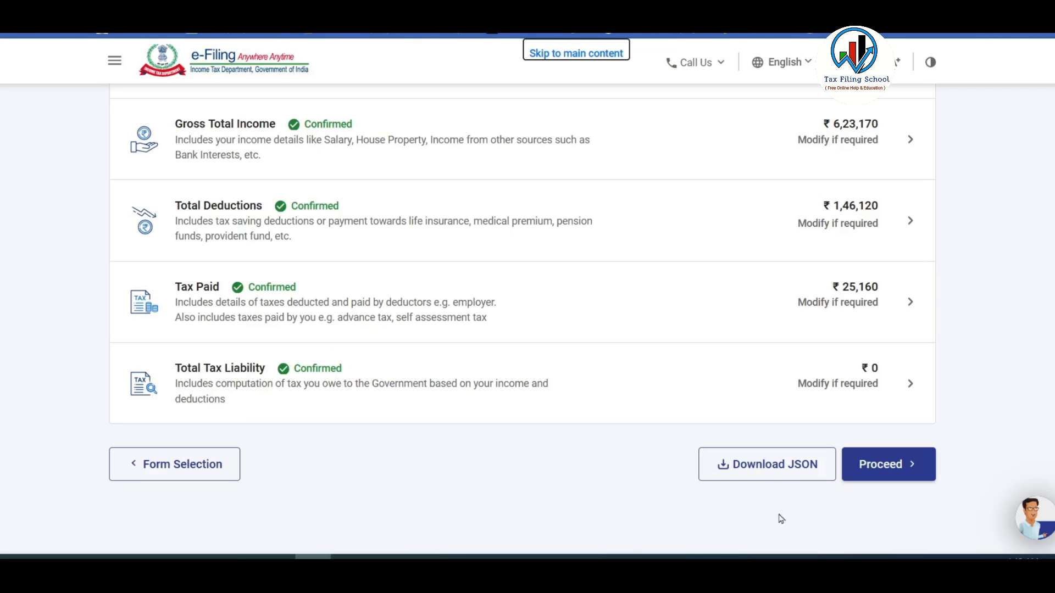
Review the tax summary's ₹25,160 refund and continue to Preview Return.
click(897, 467)
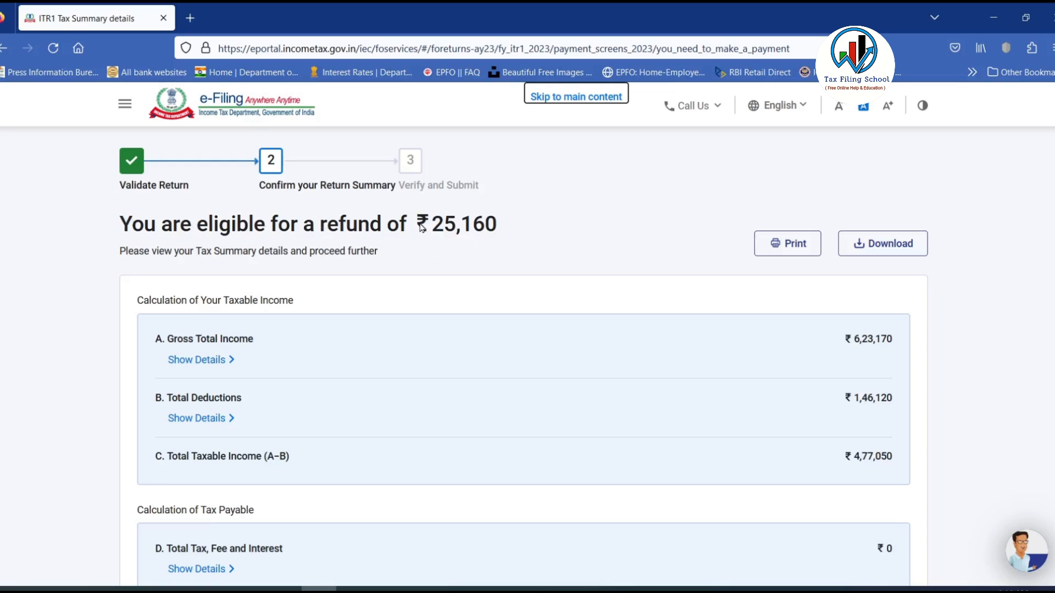
drag(418, 224, 512, 223)
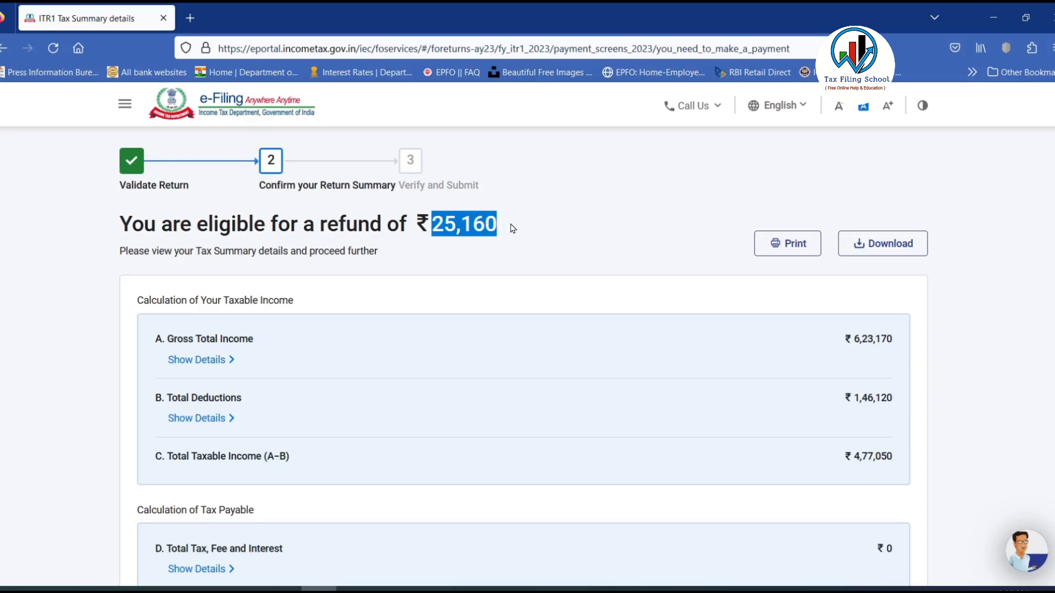
click(512, 228)
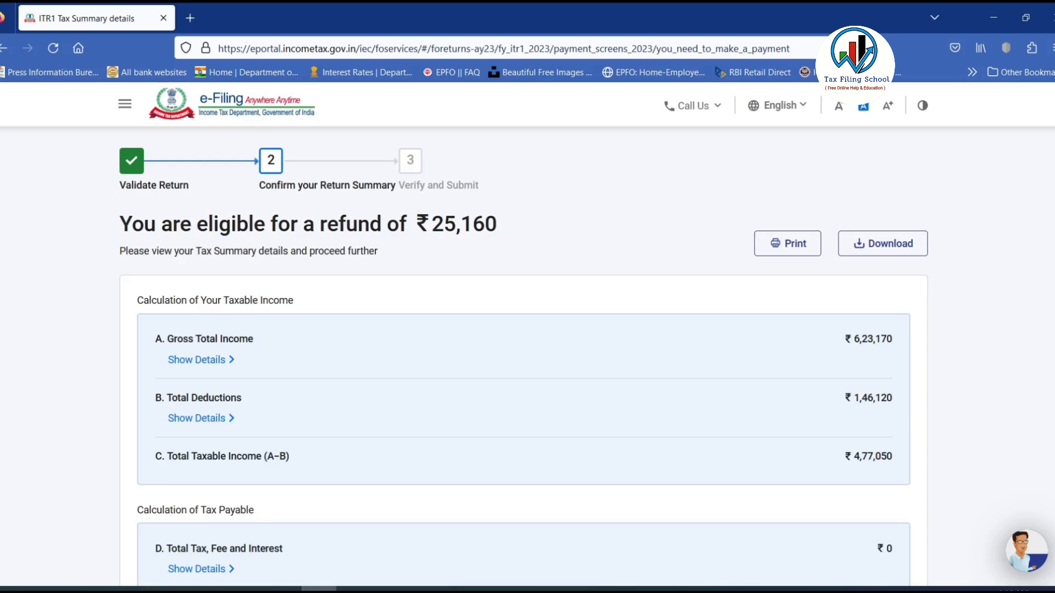
scroll(675, 567, down, 3)
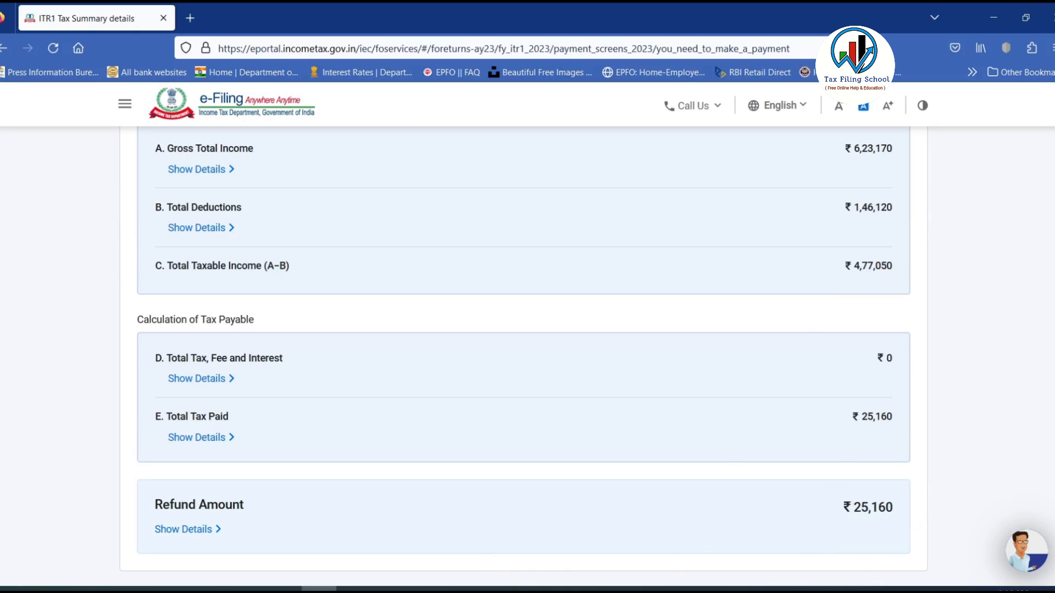
scroll(874, 482, down, 3)
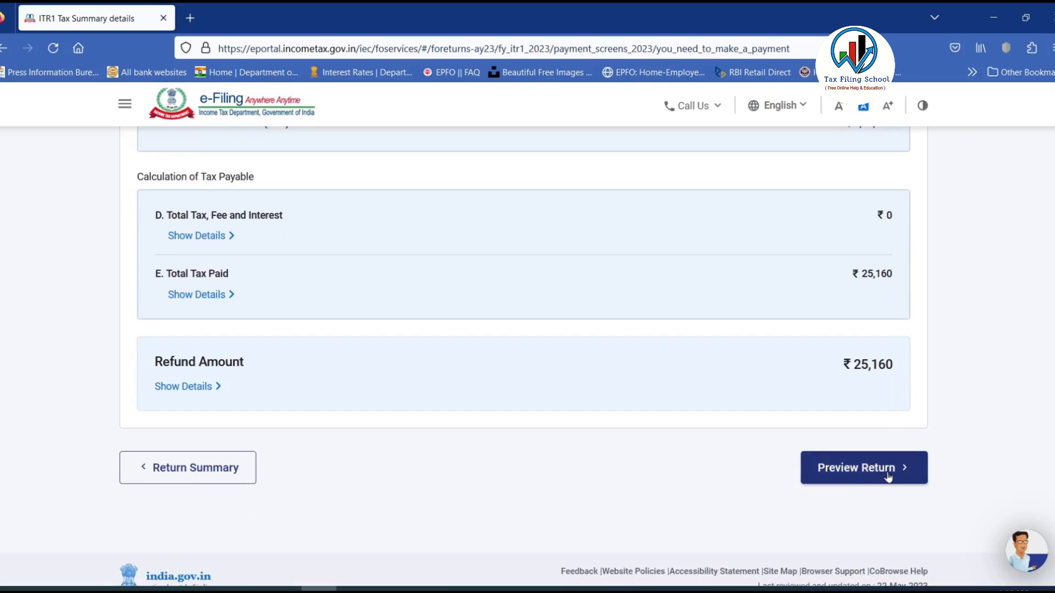
click(889, 477)
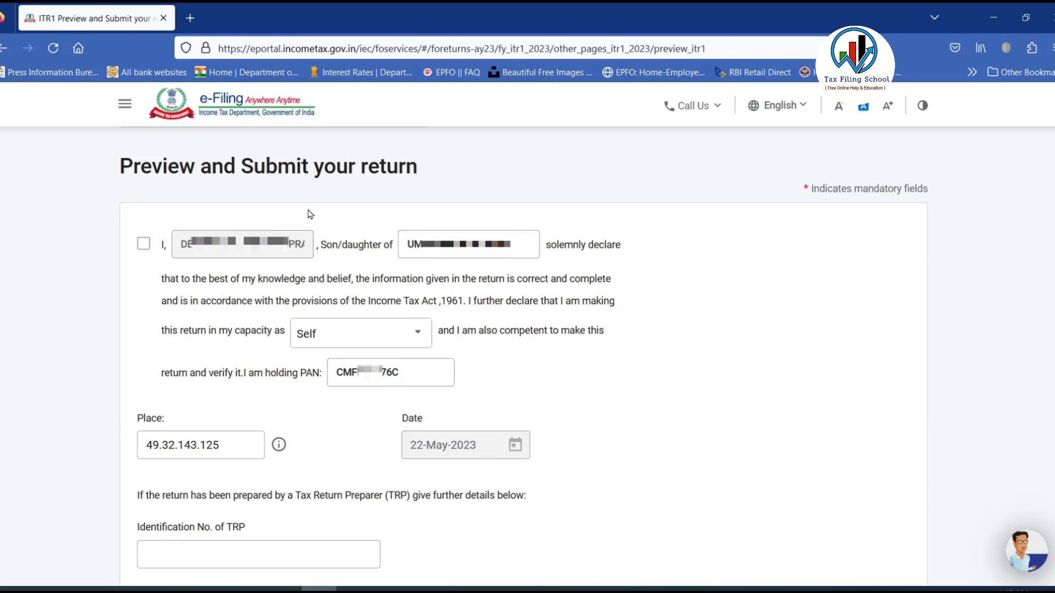
Accept the verification declaration and keep Self as the filing capacity.
click(144, 246)
click(144, 246)
click(336, 340)
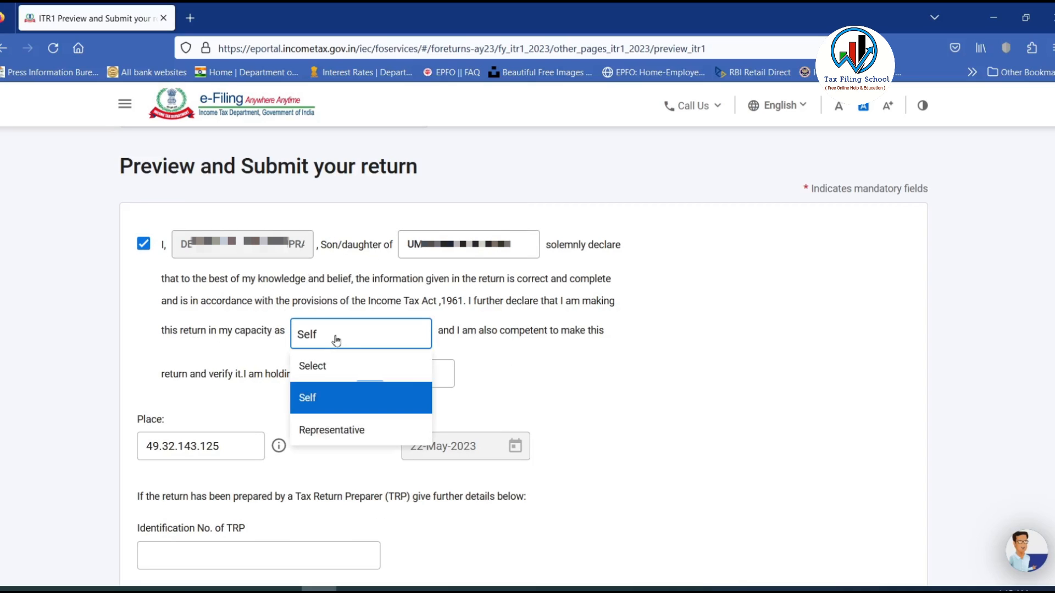
click(317, 398)
Replace the place with MUMBAI and generate the full ITR-1 return preview.
drag(222, 445, 108, 435)
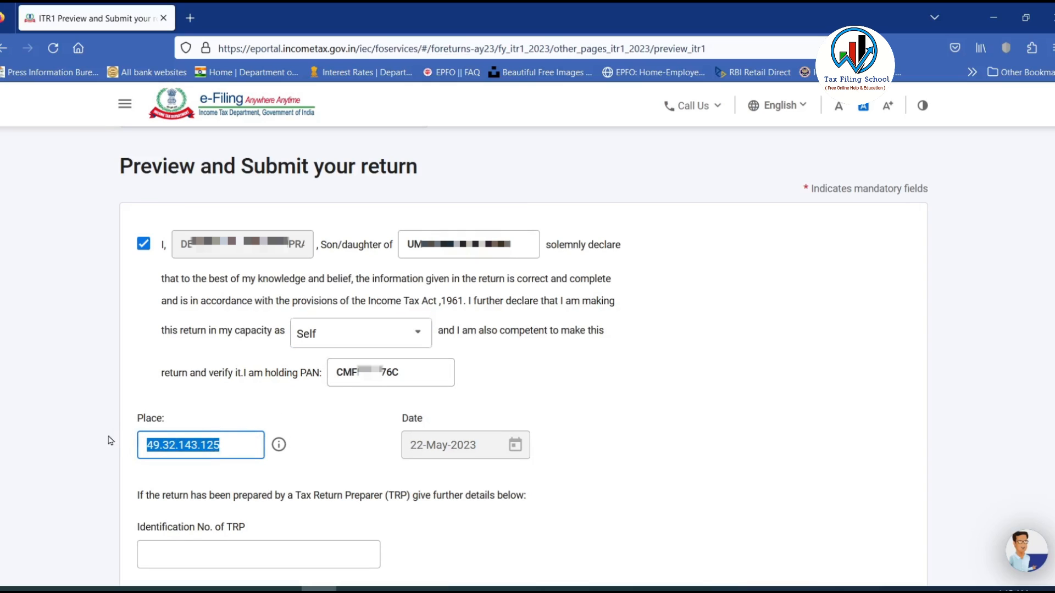
text(MUMBAI)
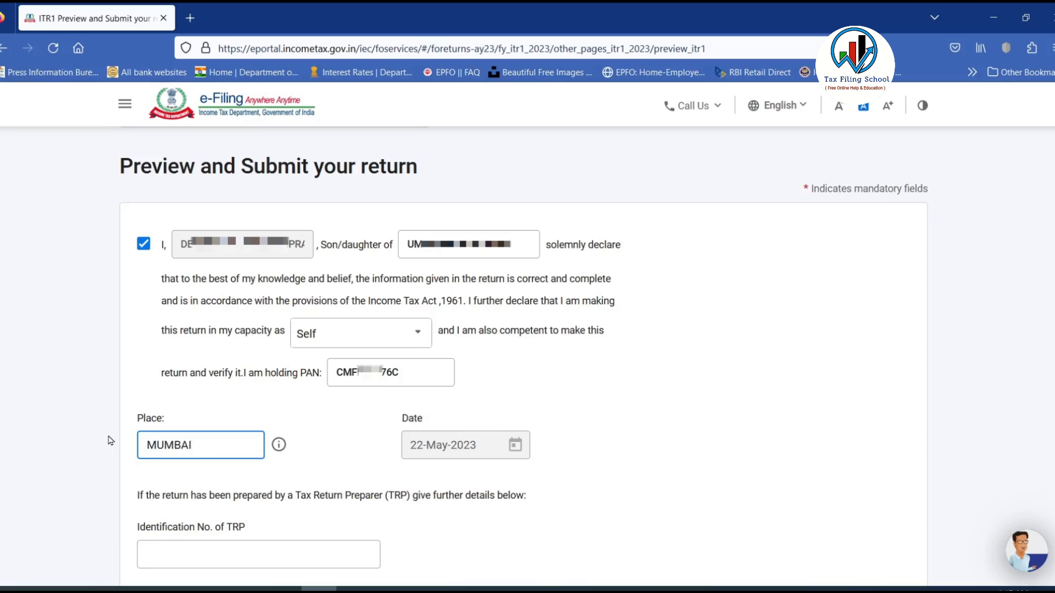
click(328, 438)
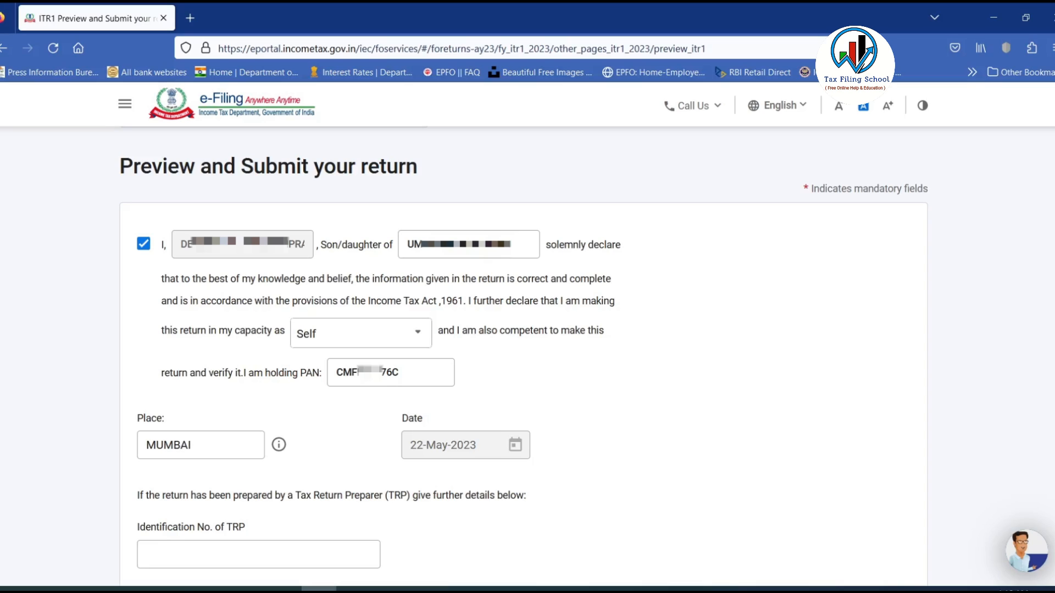
scroll(801, 454, down, 5)
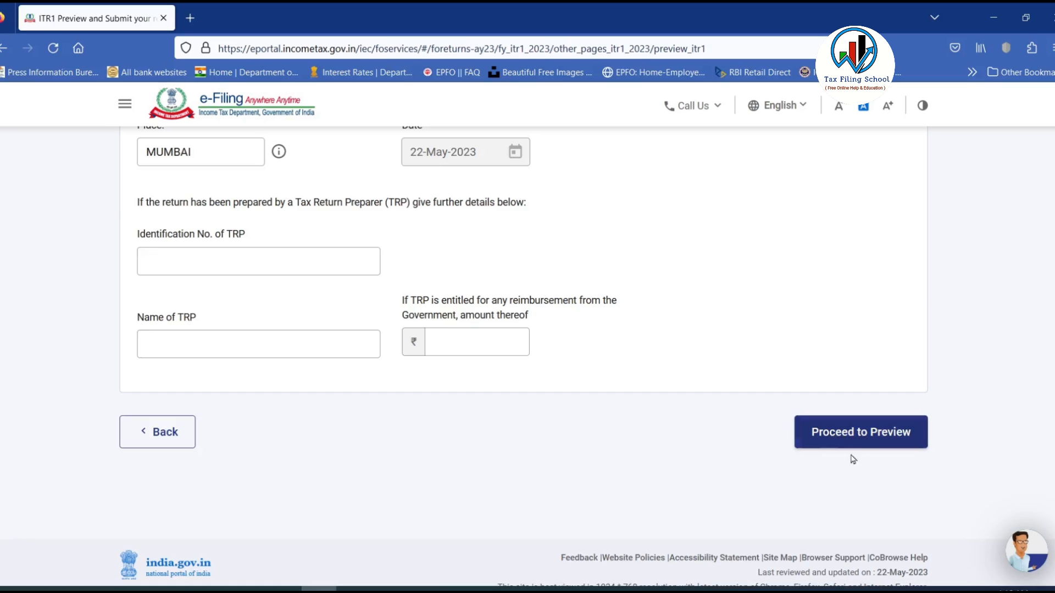
click(860, 434)
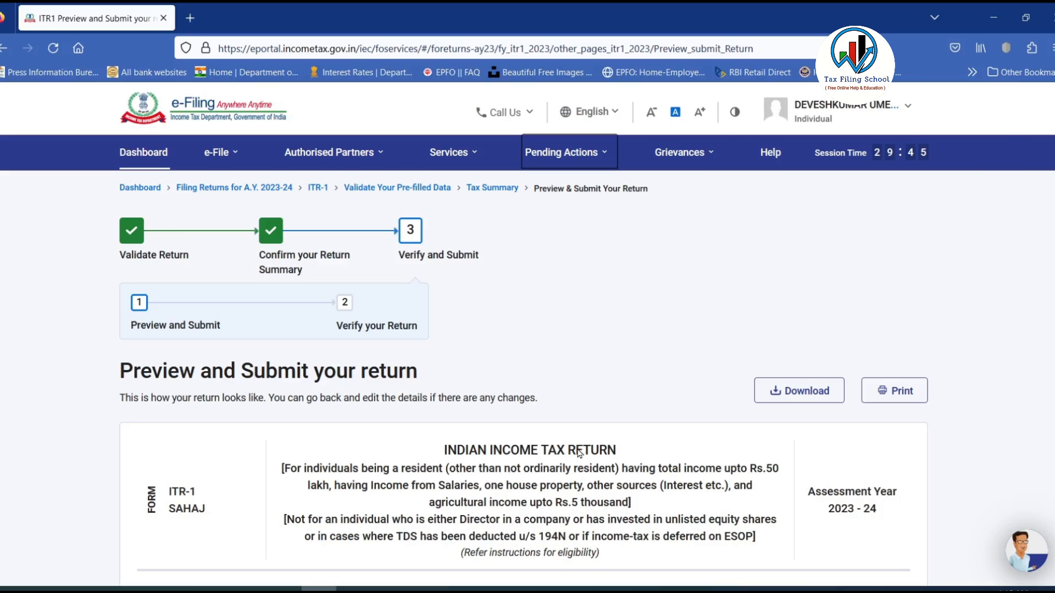
Look over the ITR-1 preview and validate it, finding no errors.
scroll(523, 356, down, 15)
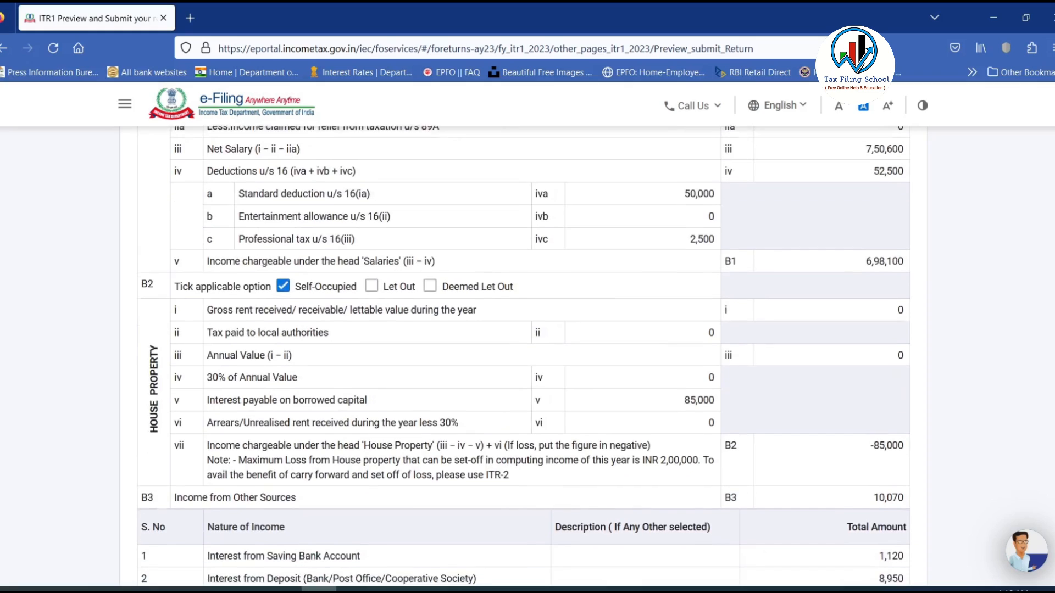
scroll(523, 356, down, 6)
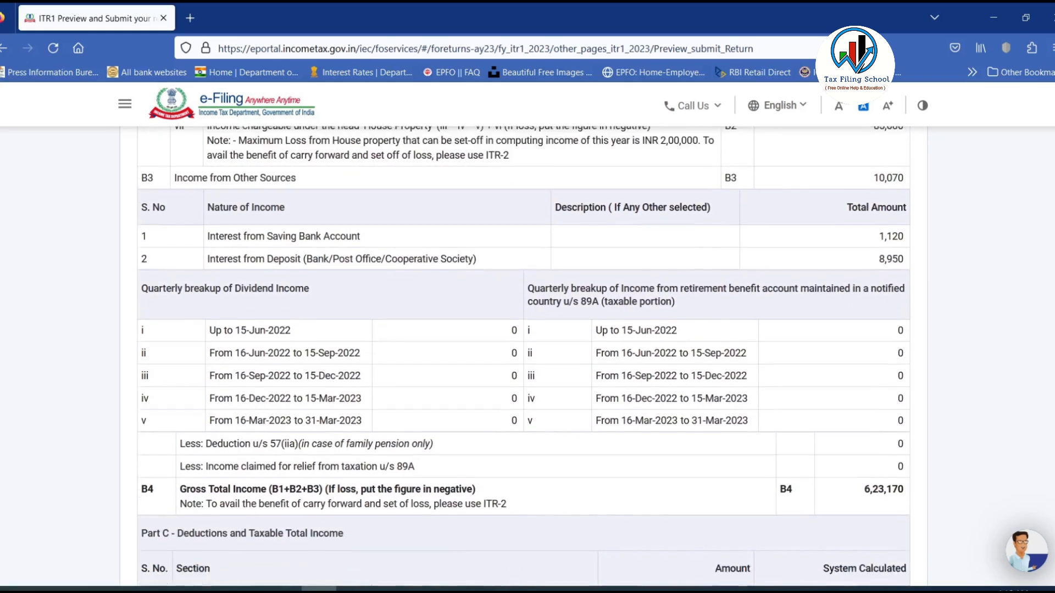
scroll(523, 356, down, 4)
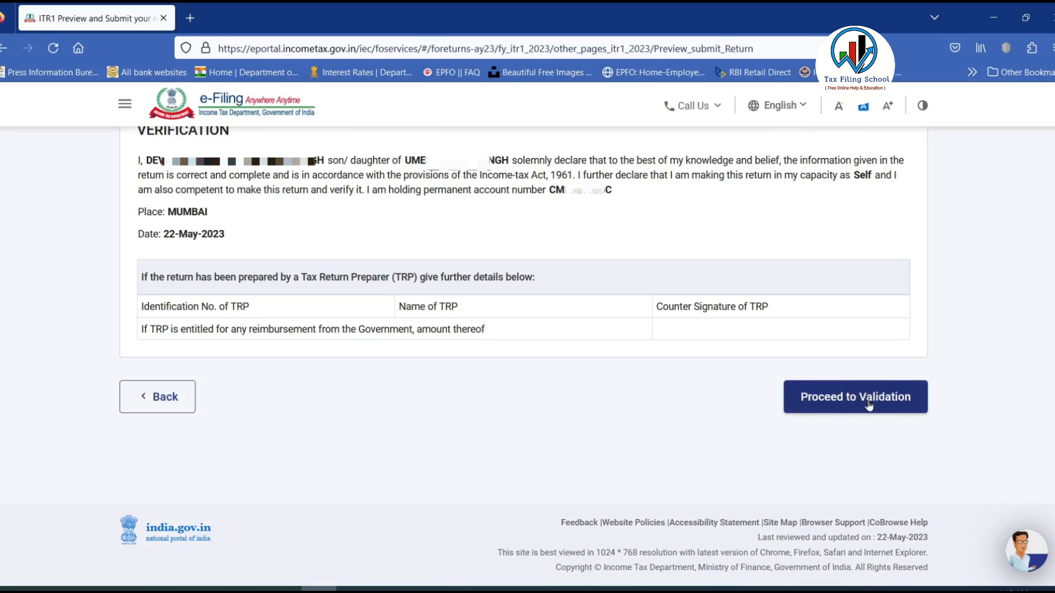
click(842, 408)
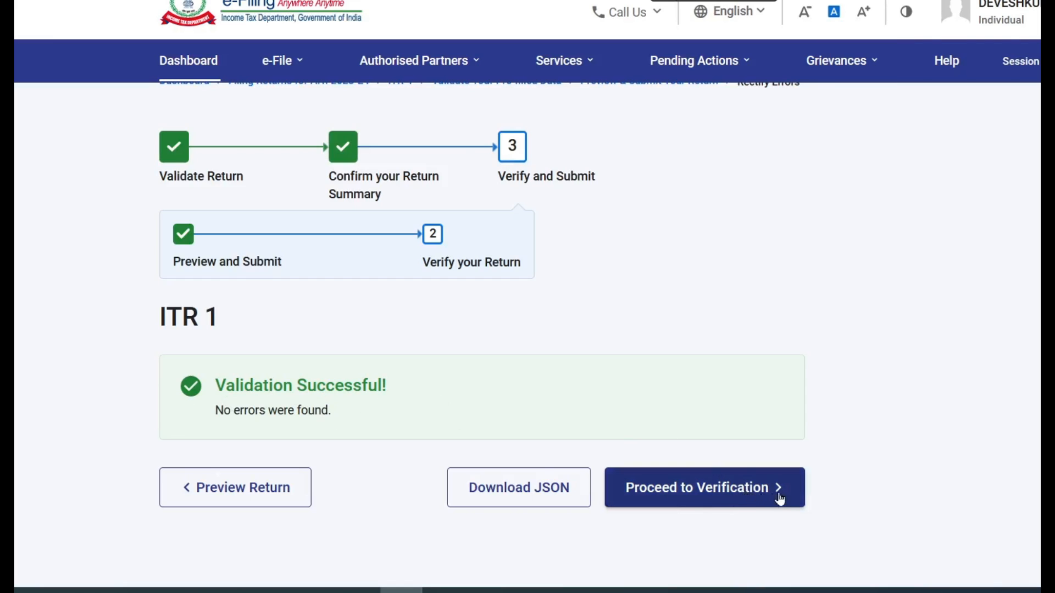
Proceed from the Validation Successful page to the verification step.
click(742, 490)
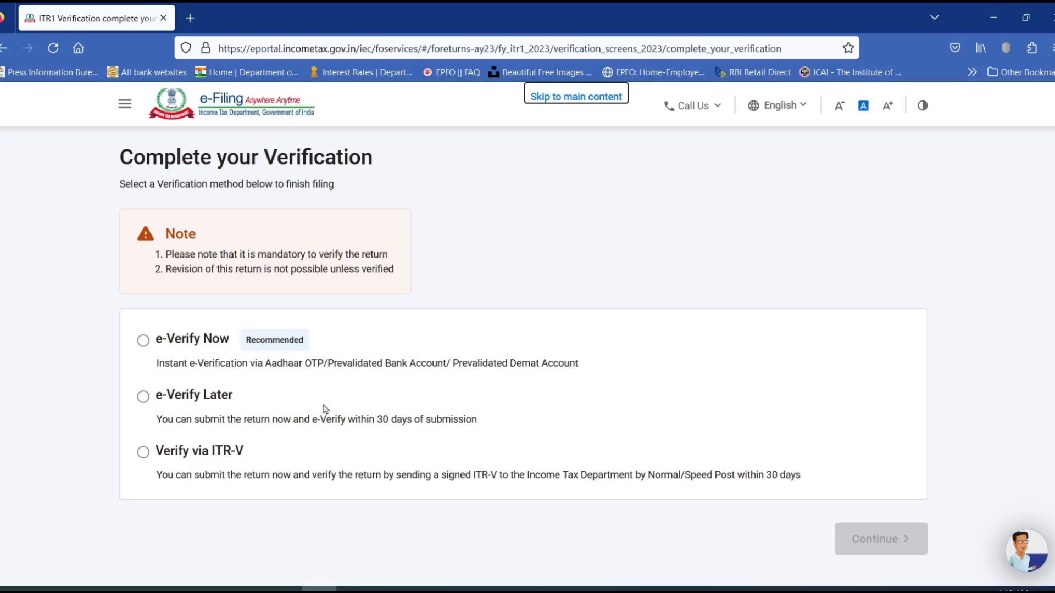
Choose e-Verify Now and continue to the e-verification method options.
click(143, 344)
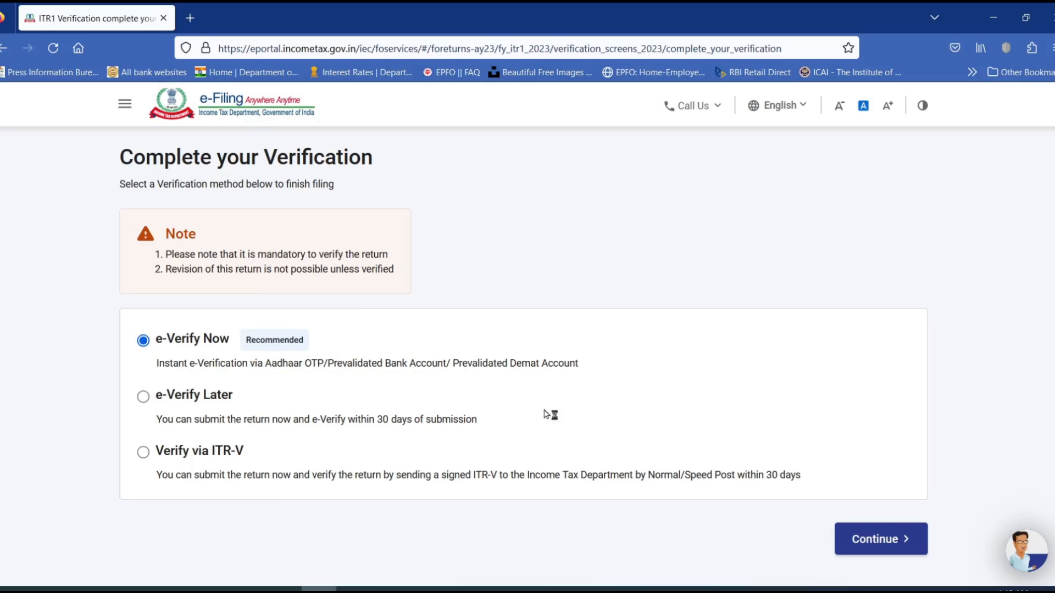
click(883, 546)
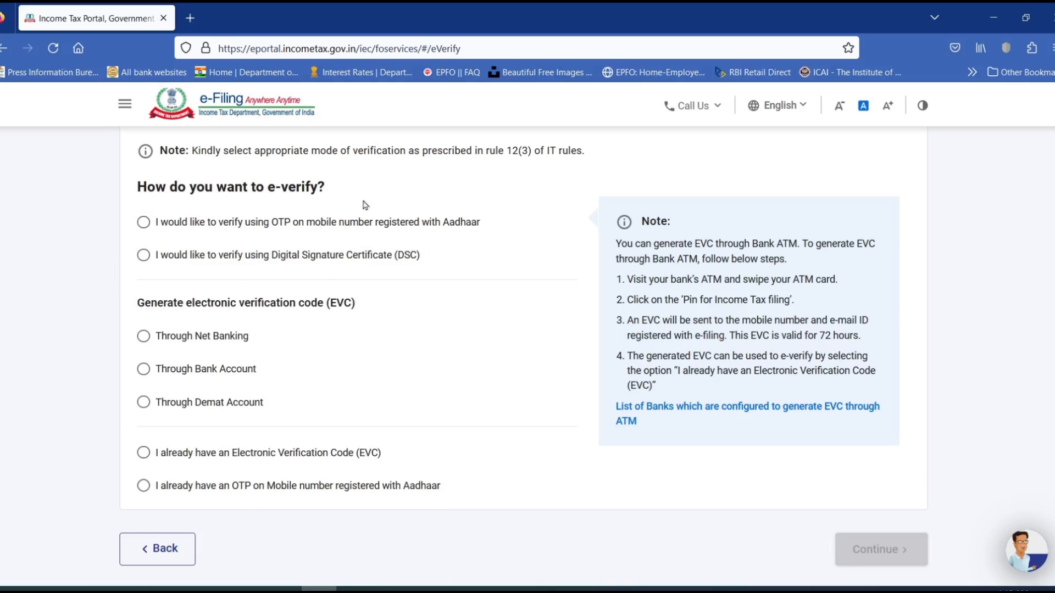
Select OTP on the Aadhaar-registered mobile as the e-verification method and continue.
click(144, 224)
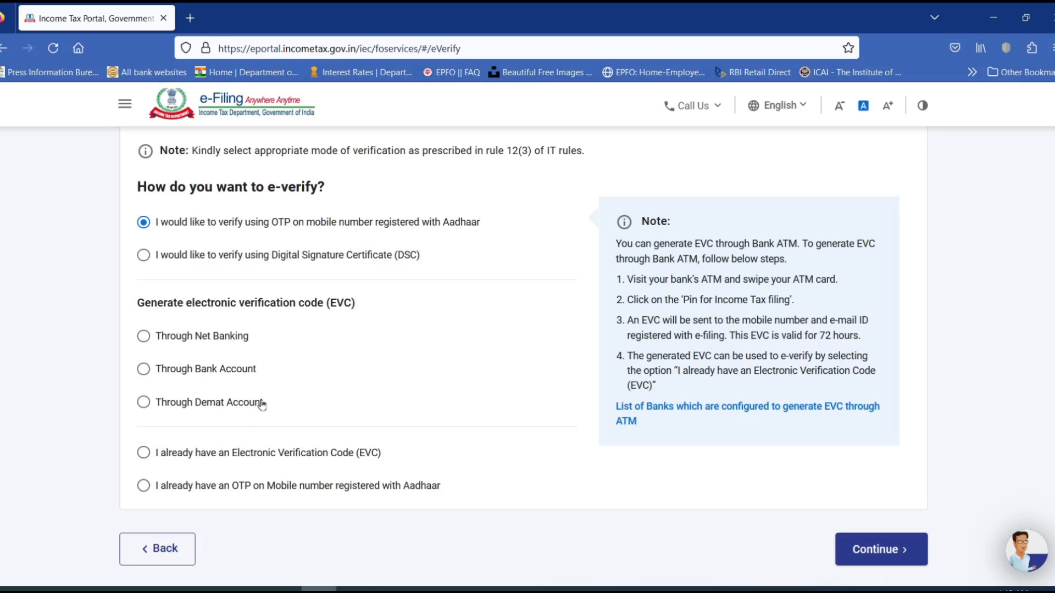
click(142, 370)
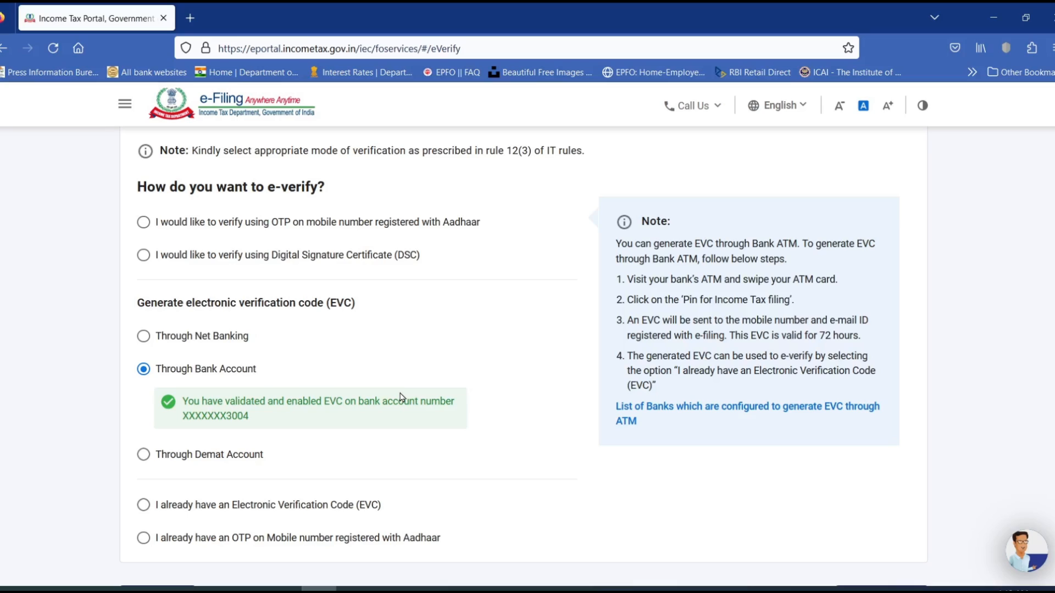
click(144, 222)
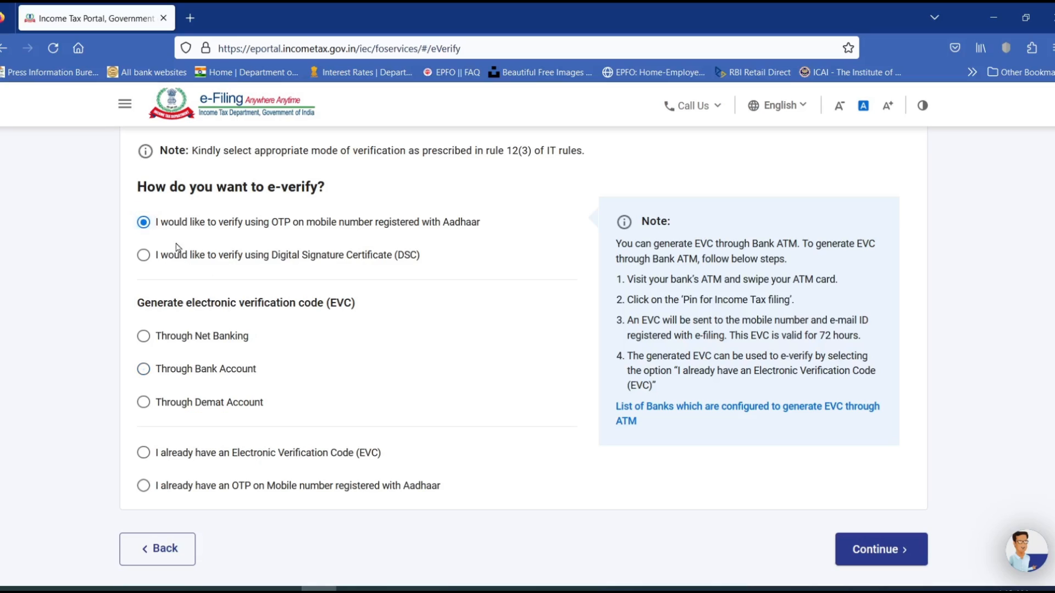
click(891, 551)
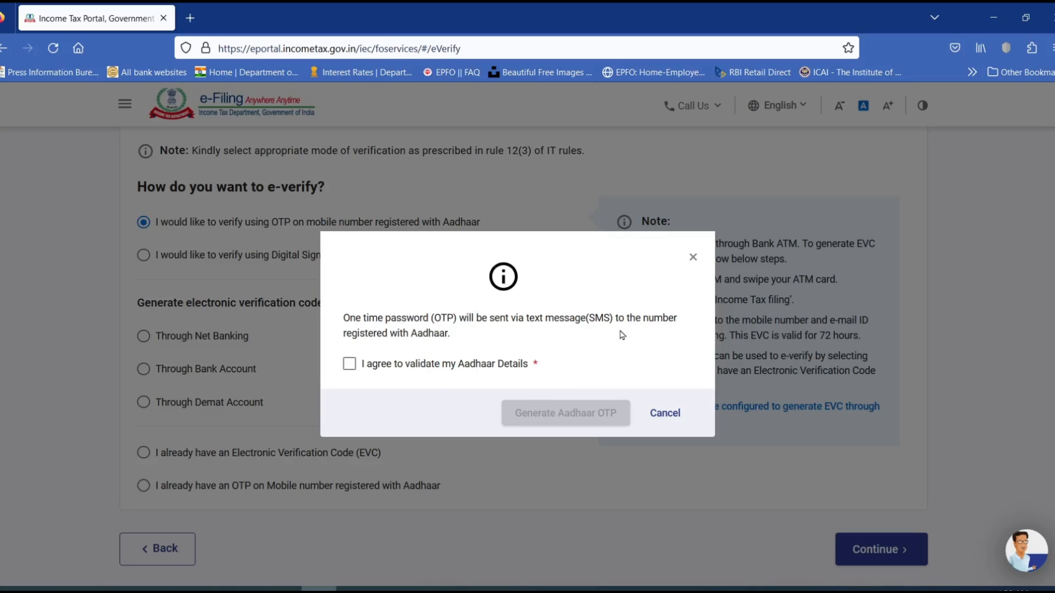
Agree to Aadhaar validation, generate the Aadhaar OTP, enter the six-digit code and validate it.
click(350, 365)
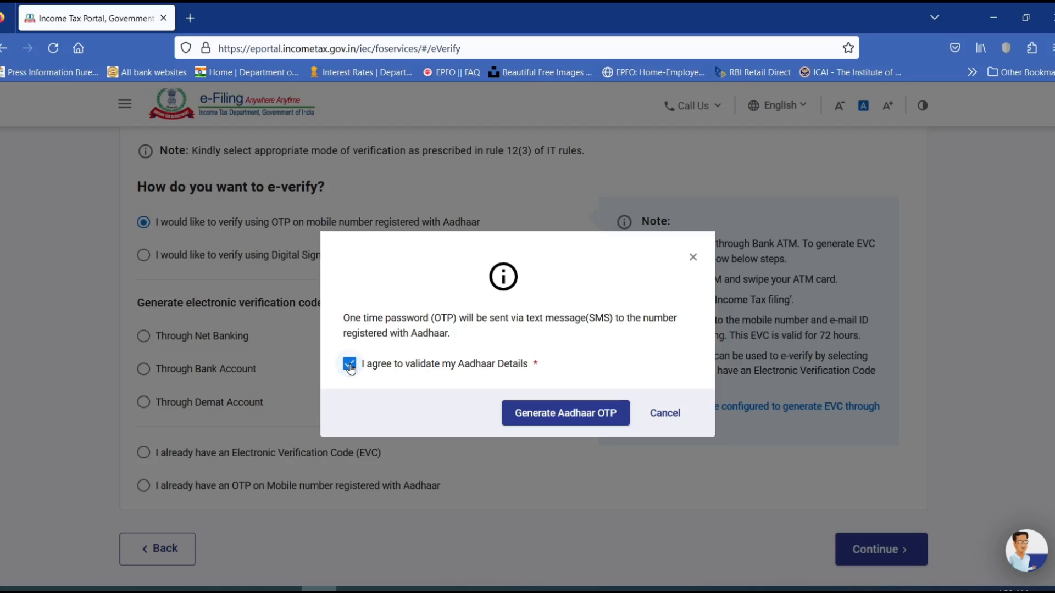
click(578, 412)
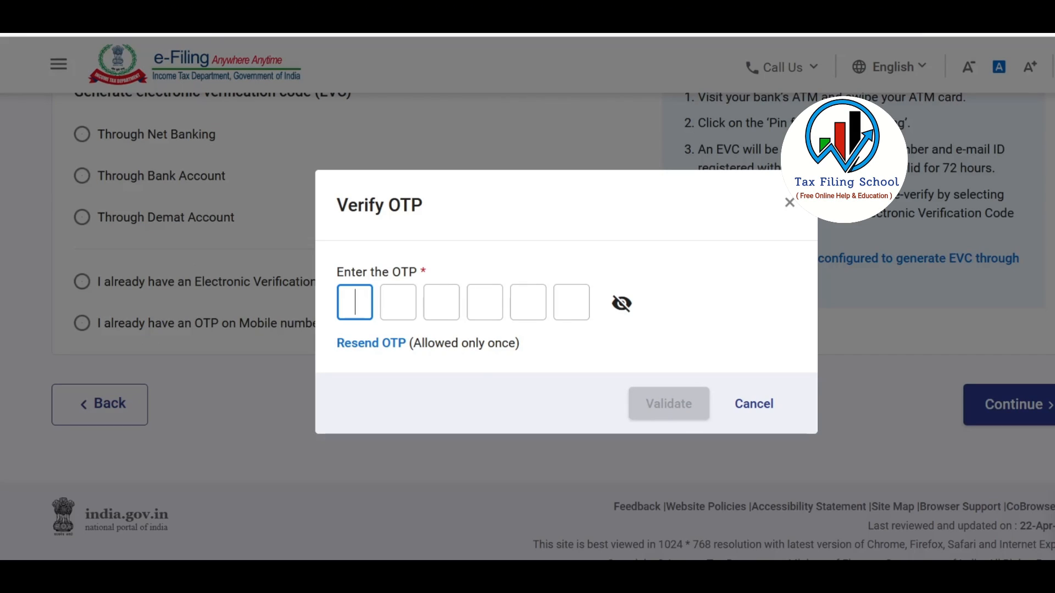
text(123456)
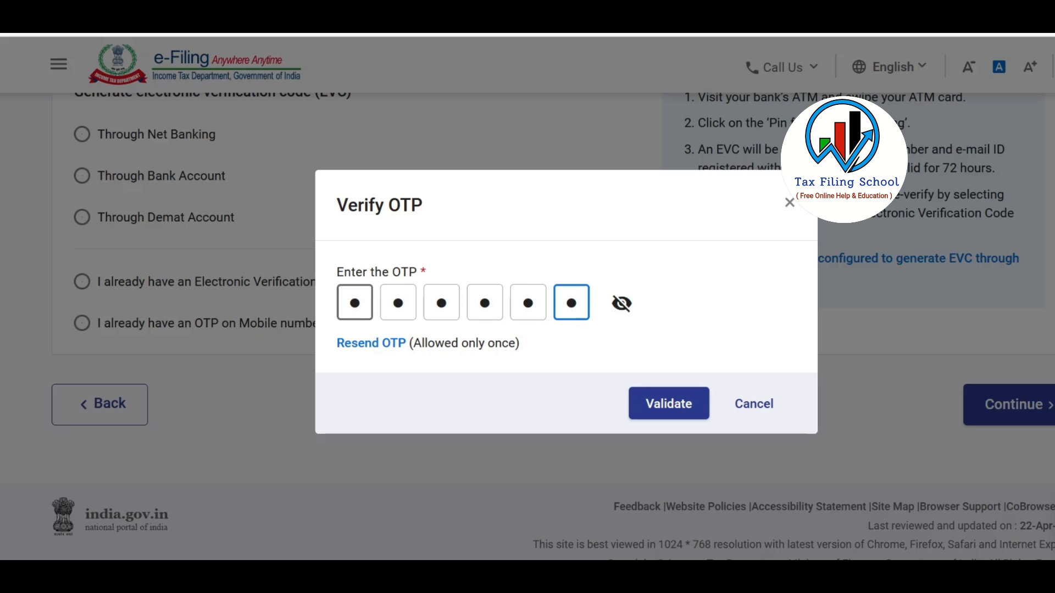
click(673, 413)
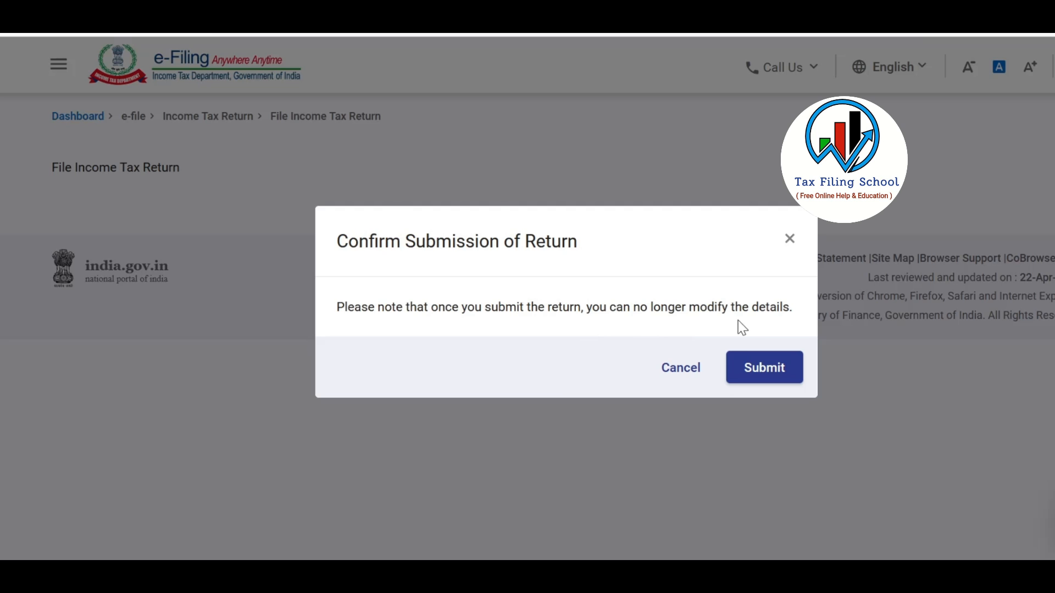
Submit the return in the Confirm Submission of Return dialog.
click(770, 372)
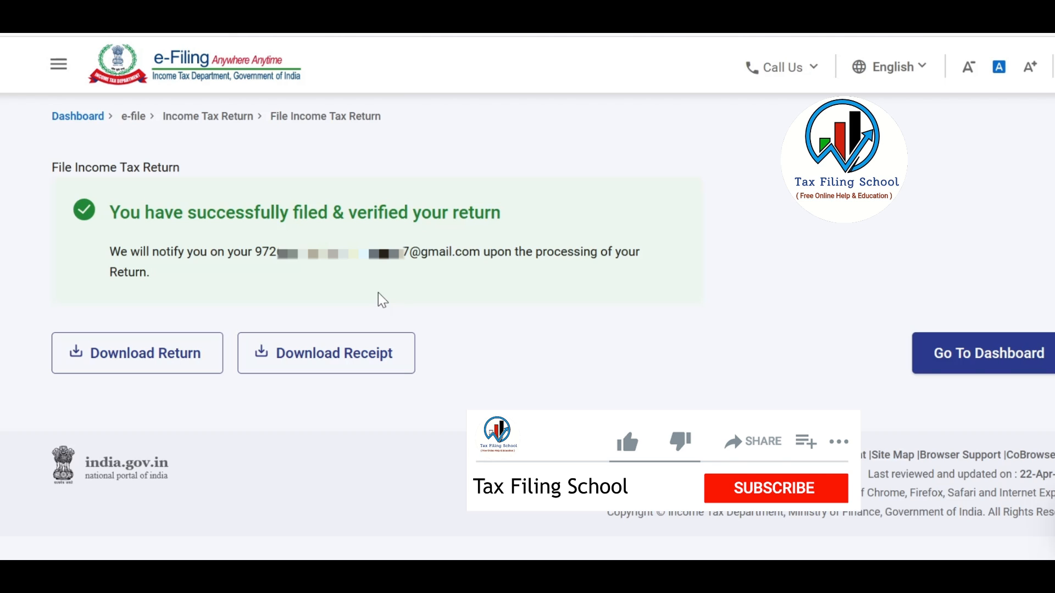
Download the filing receipt from the success page.
click(374, 364)
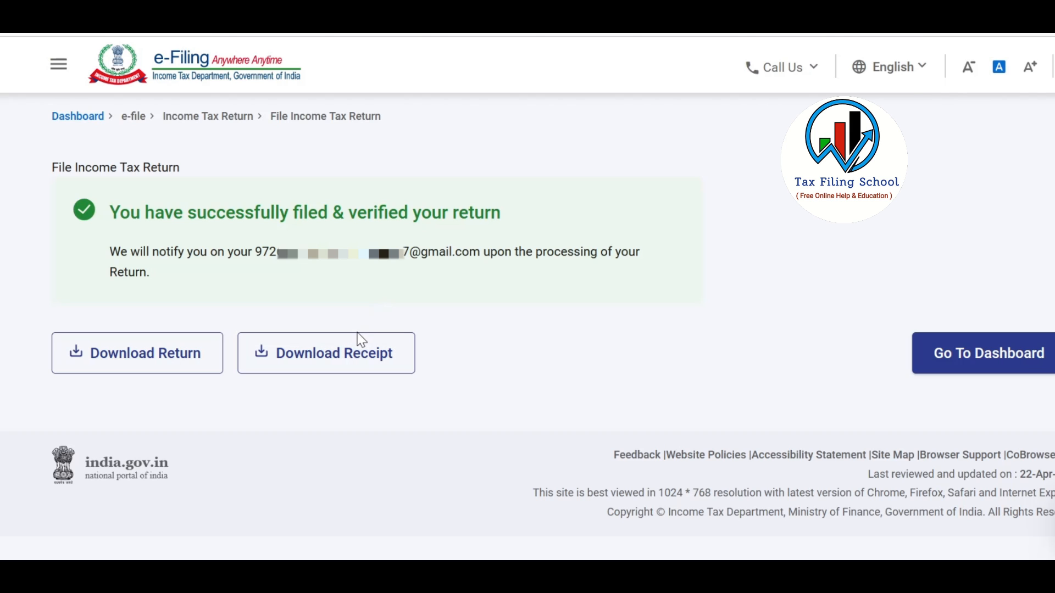
click(376, 372)
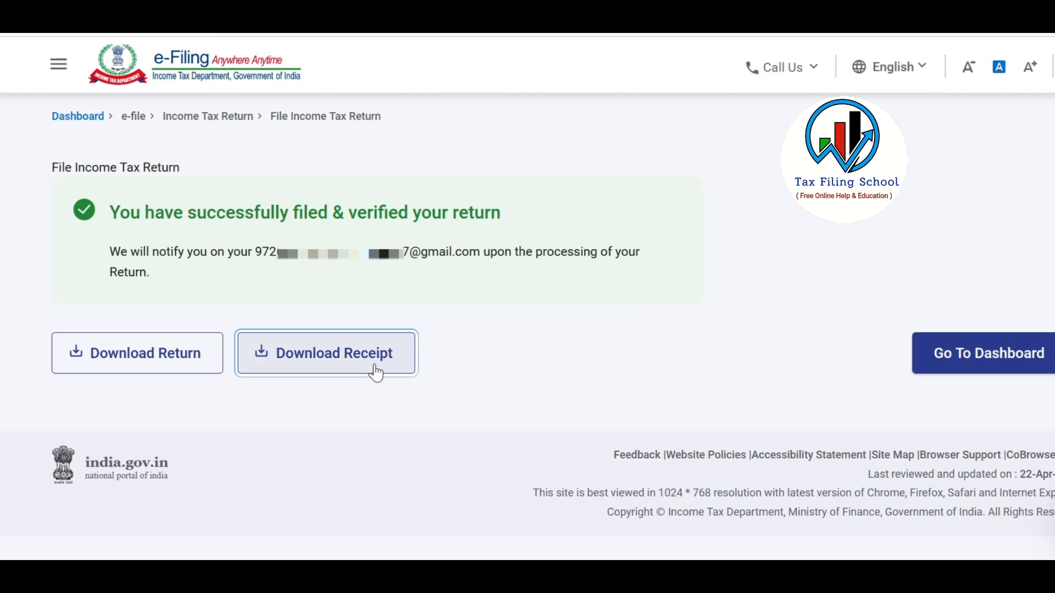